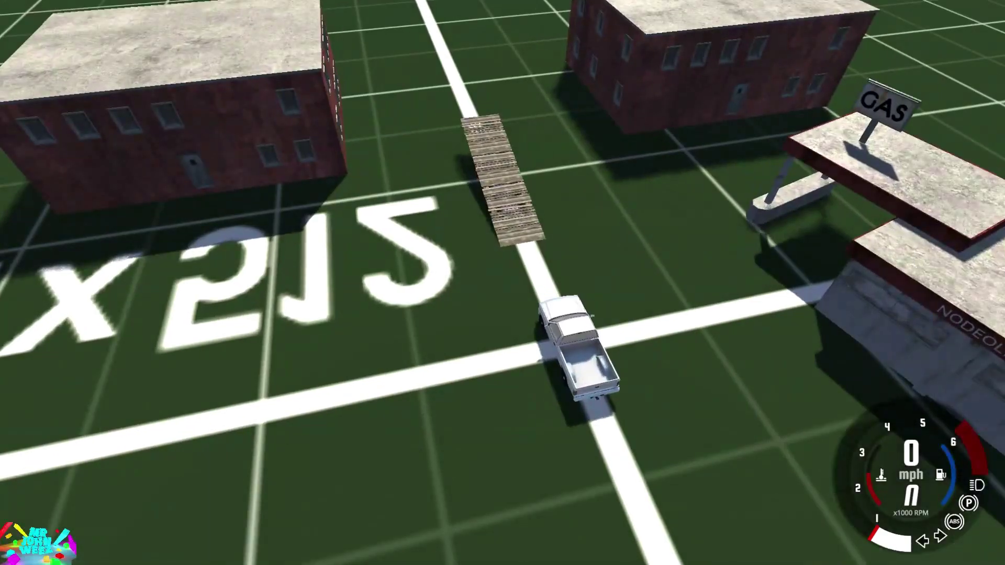
# Open the level in the World Editor and select the GroundPlane object.
pyautogui.moveTo(536, 241)
pyautogui.mouseDown(button='right')
pyautogui.moveTo(555, 262)
pyautogui.moveTo(536, 241)
pyautogui.mouseUp(button='right')
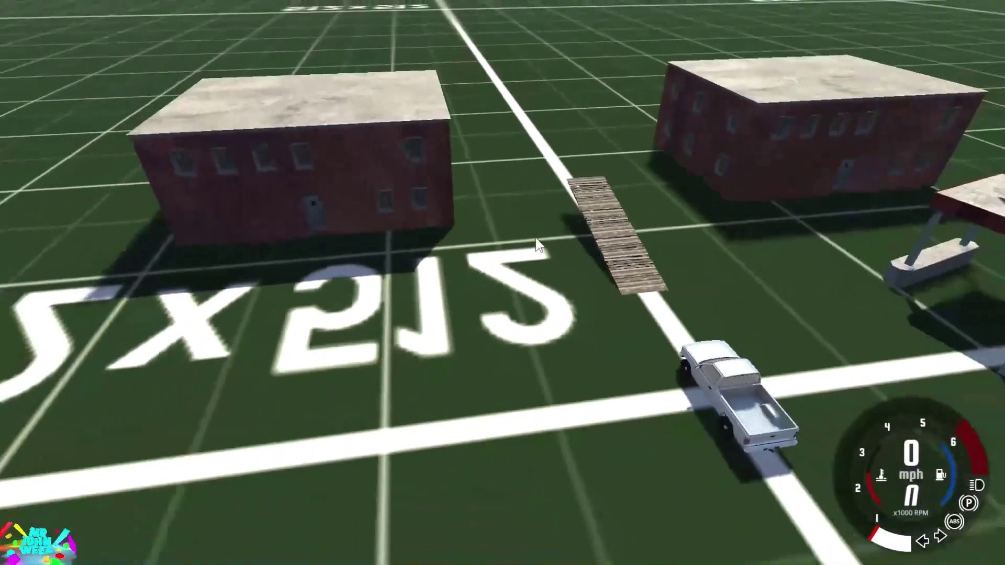
pyautogui.press('F11')
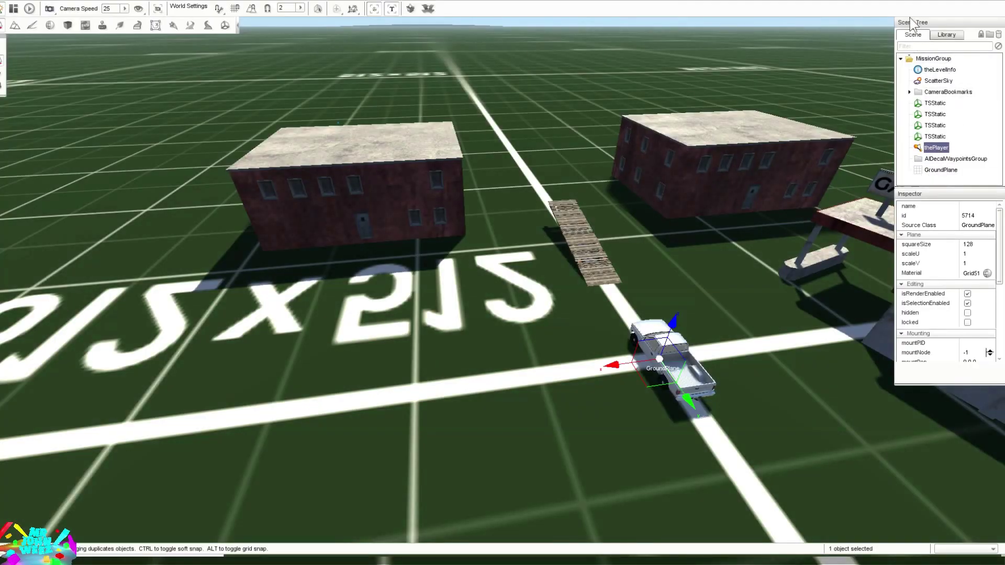
pyautogui.click(930, 171)
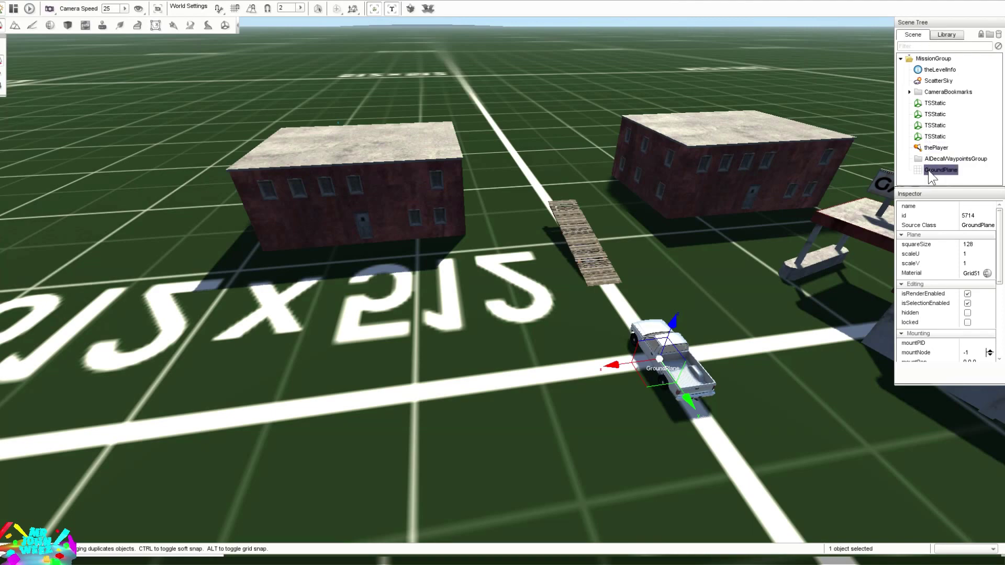
pyautogui.moveTo(736, 160); pyautogui.dragTo(690, 229, button='right')
pyautogui.press('s')
pyautogui.press('d')
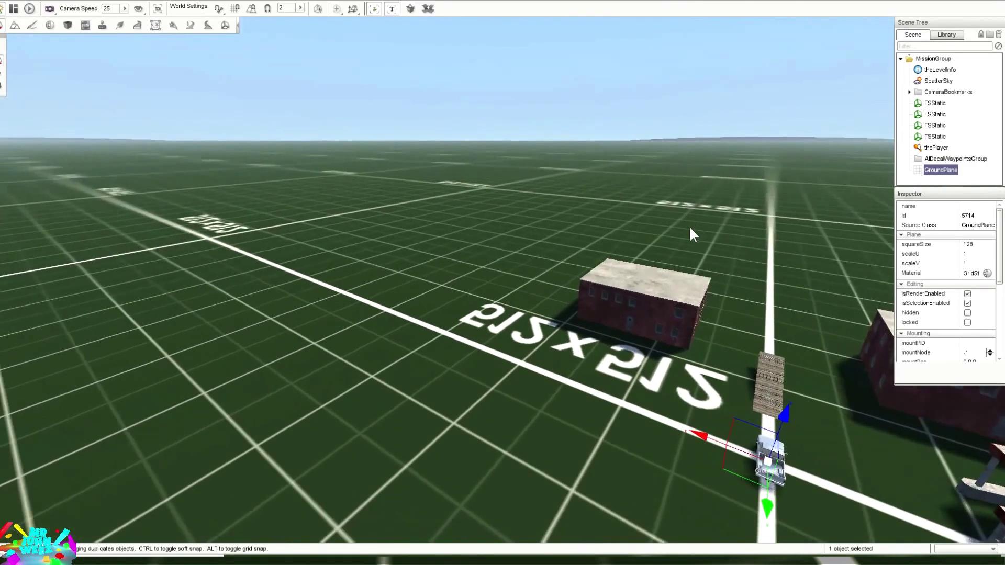
pyautogui.moveTo(758, 227); pyautogui.dragTo(395, 227, button='right')
pyautogui.press('w')
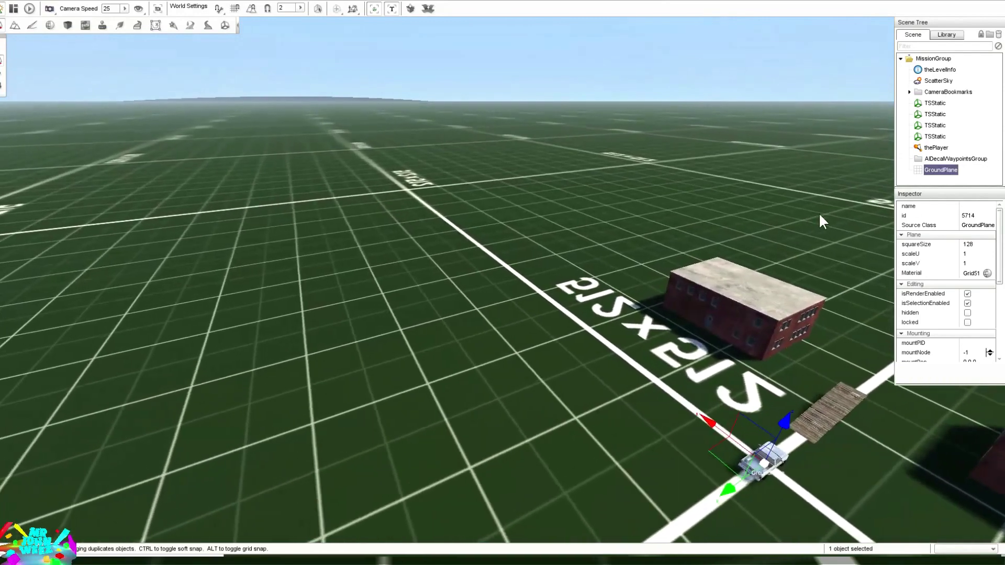
pyautogui.moveTo(356, 230); pyautogui.dragTo(392, 263, button='right')
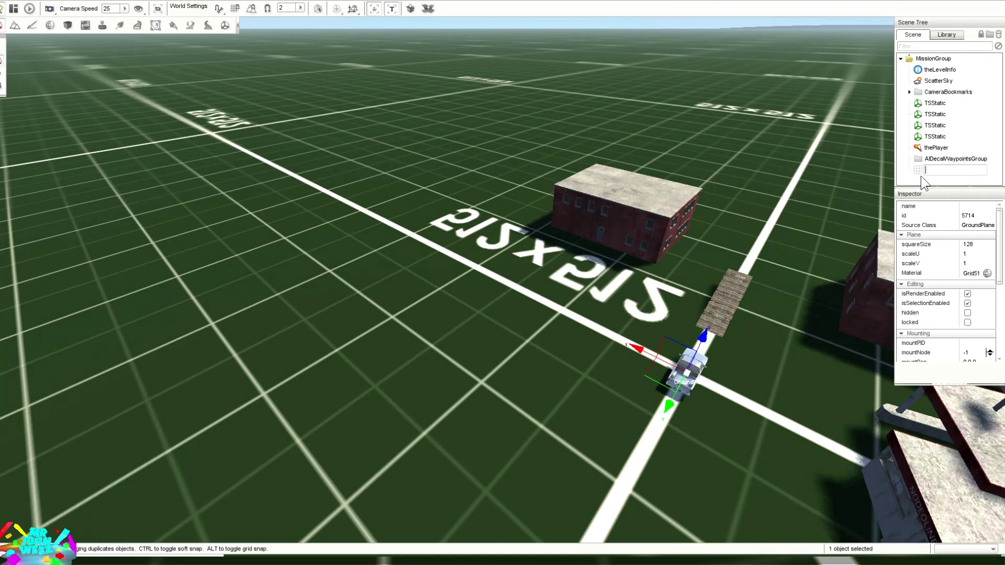
# Change the GroundPlane's material to the terrain_grass texture from the Natural tag.
pyautogui.click(922, 171)
pyautogui.scroll(-1, 1000, 249)
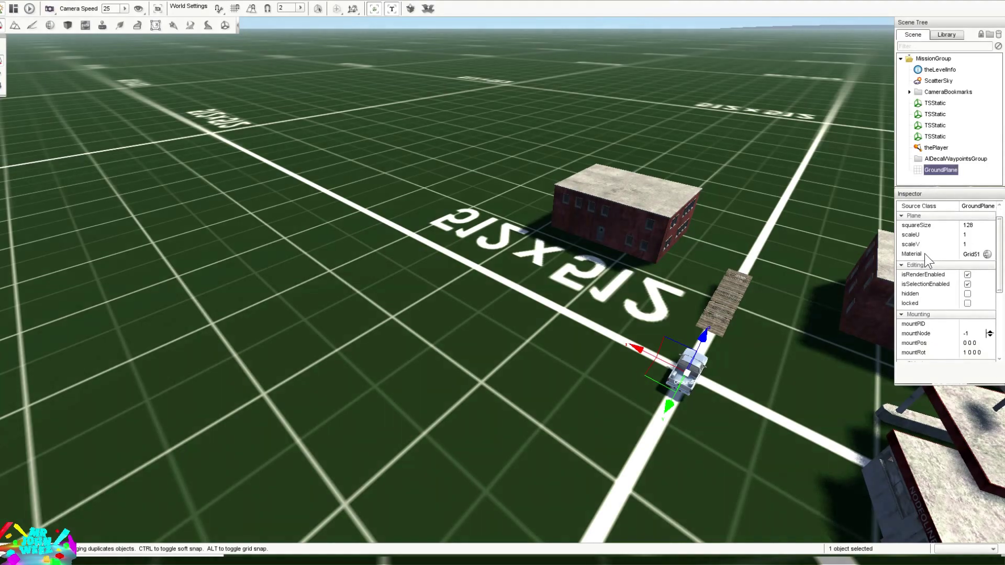
pyautogui.click(988, 255)
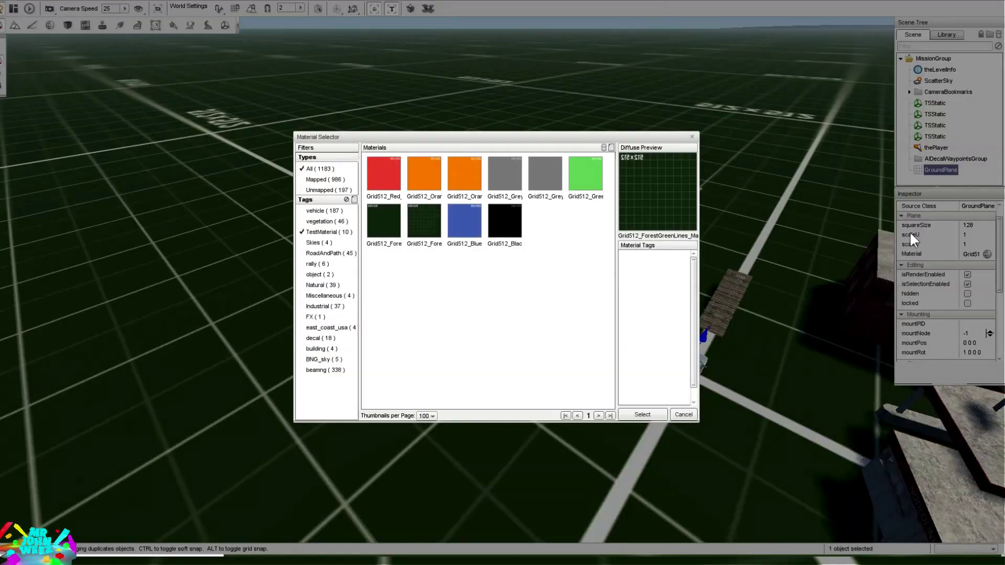
pyautogui.click(313, 232)
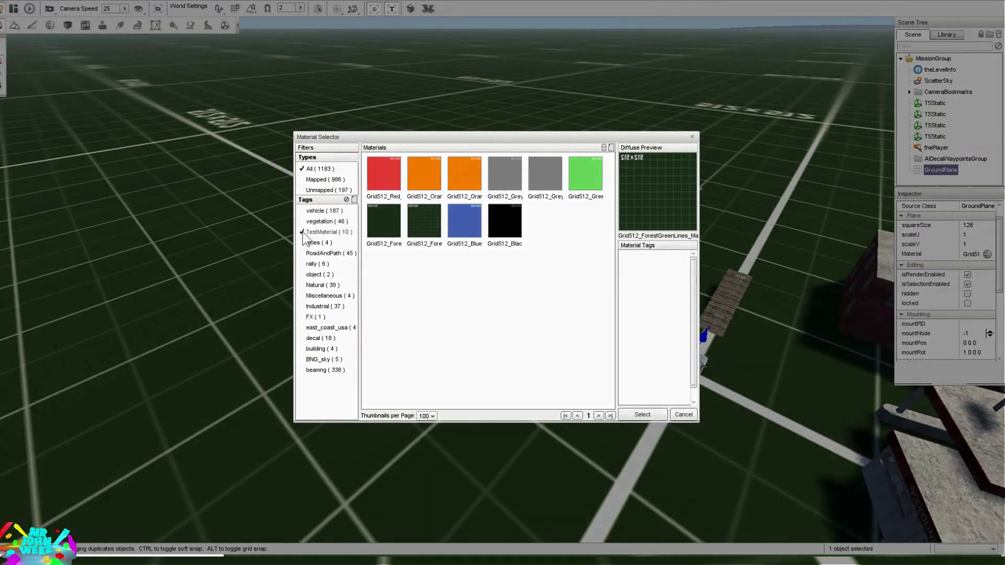
pyautogui.click(315, 286)
pyautogui.click(466, 286)
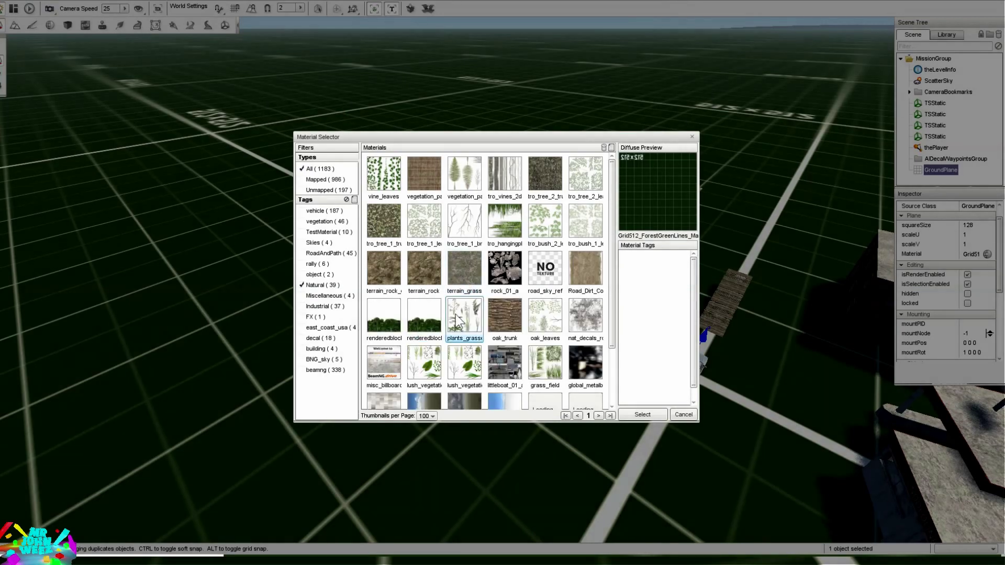
pyautogui.click(643, 414)
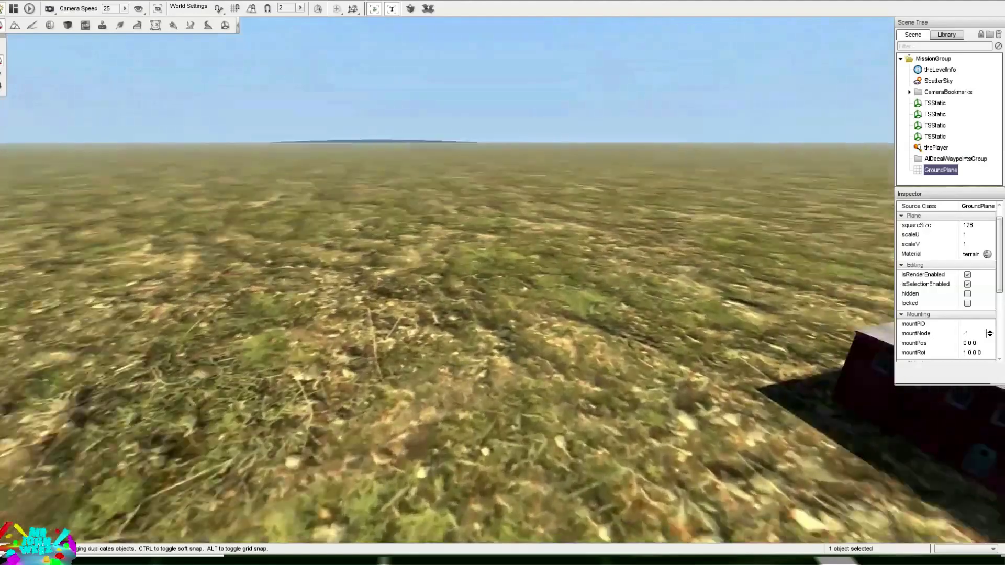
# Set the GroundPlane's squareSize to 16.
pyautogui.moveTo(502, 283); pyautogui.dragTo(633, 344, button='right')
pyautogui.press('w')
pyautogui.press('d')
pyautogui.press('s')
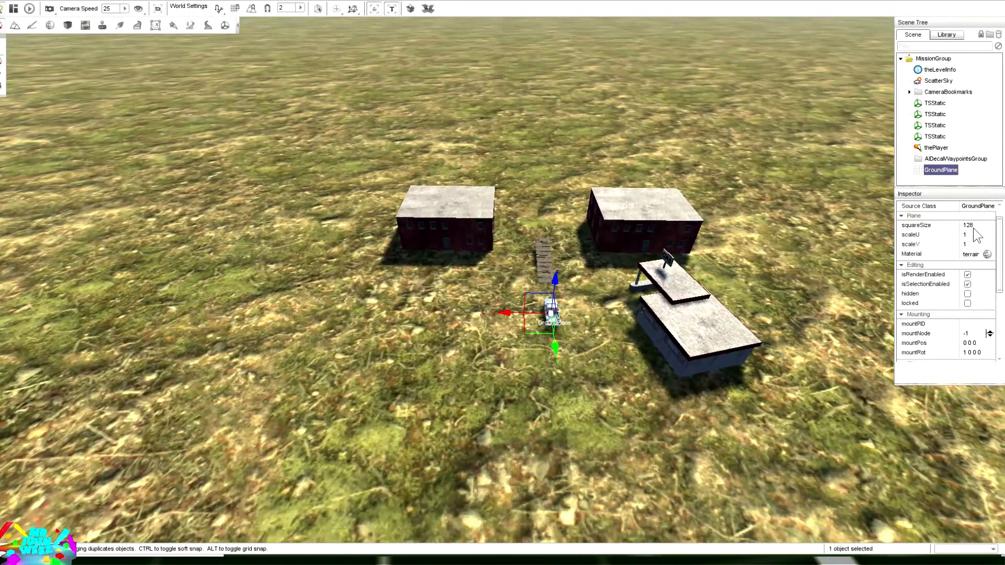
pyautogui.click(967, 226)
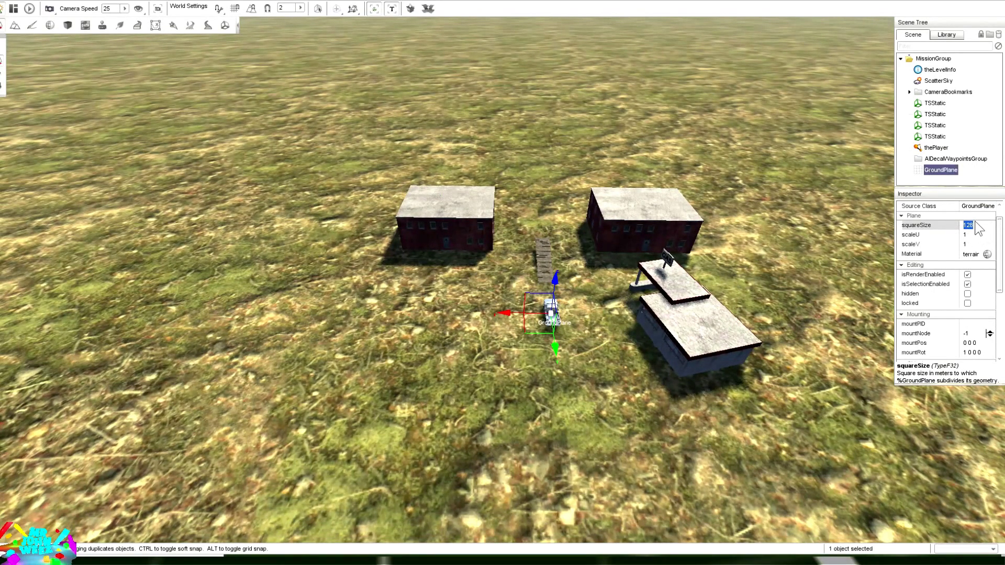
pyautogui.press('Return')
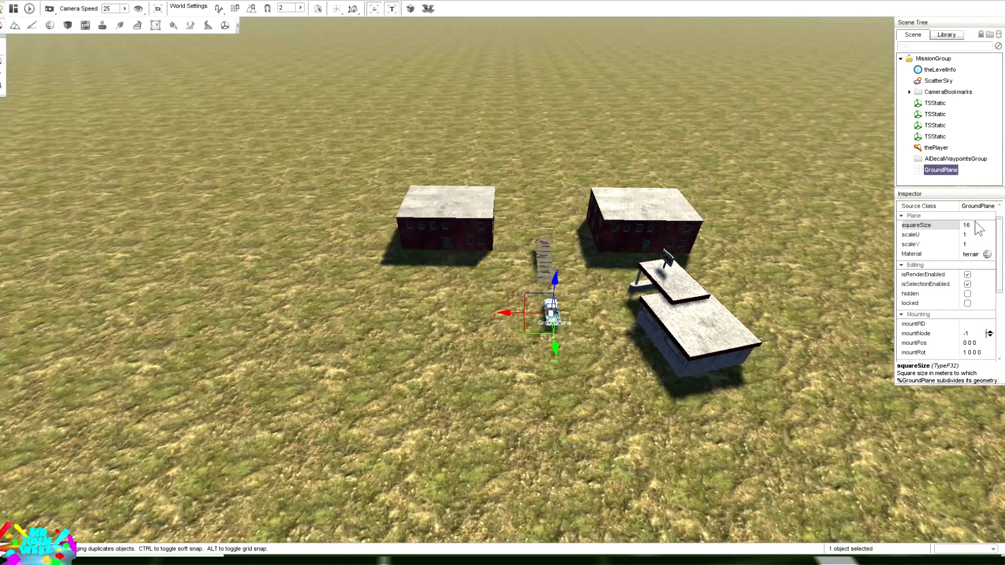
# Examine how the grass texture repeats across the ground around the buildings and out to the horizon.
pyautogui.press('w')
pyautogui.moveTo(765, 247); pyautogui.dragTo(615, 217, button='right')
pyautogui.press('w')
pyautogui.press('w')
pyautogui.press('s')
pyautogui.press('s')
pyautogui.press('w')
pyautogui.press('s')
pyautogui.press('s')
pyautogui.moveTo(574, 246); pyautogui.dragTo(574, 210, button='right')
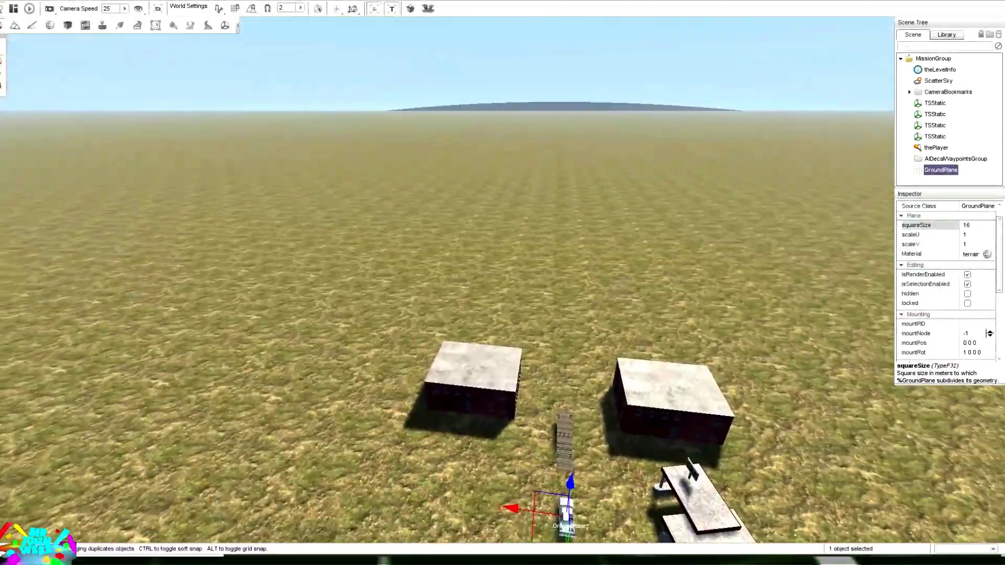
pyautogui.moveTo(535, 158); pyautogui.dragTo(510, 202, button='right')
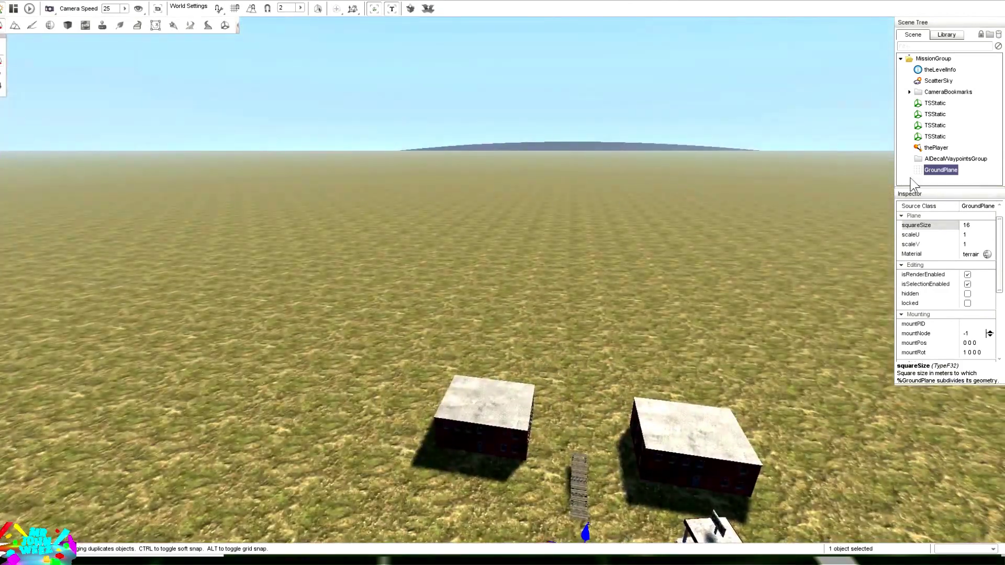
# Delete the GroundPlane from the scene.
pyautogui.click(922, 170)
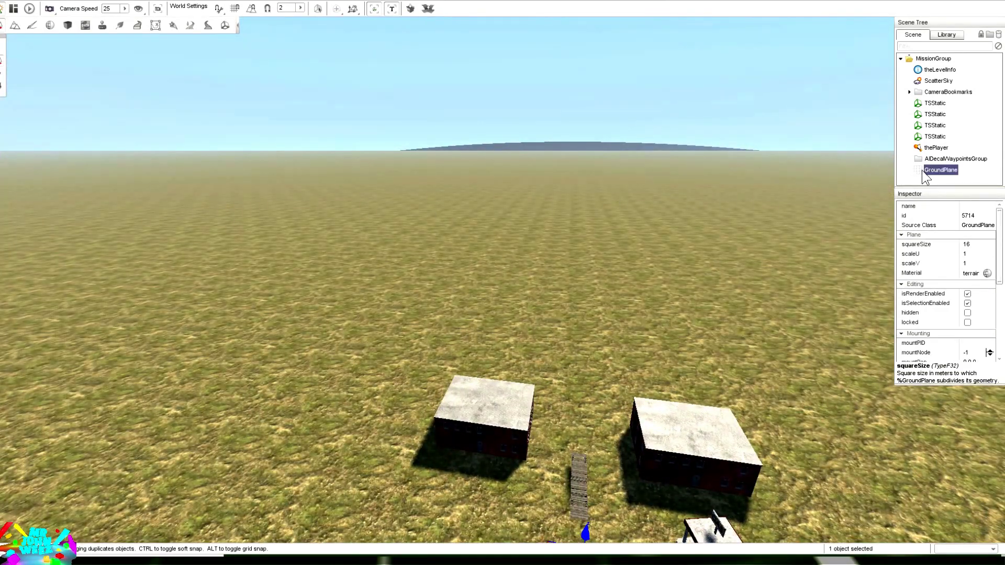
pyautogui.press('Delete')
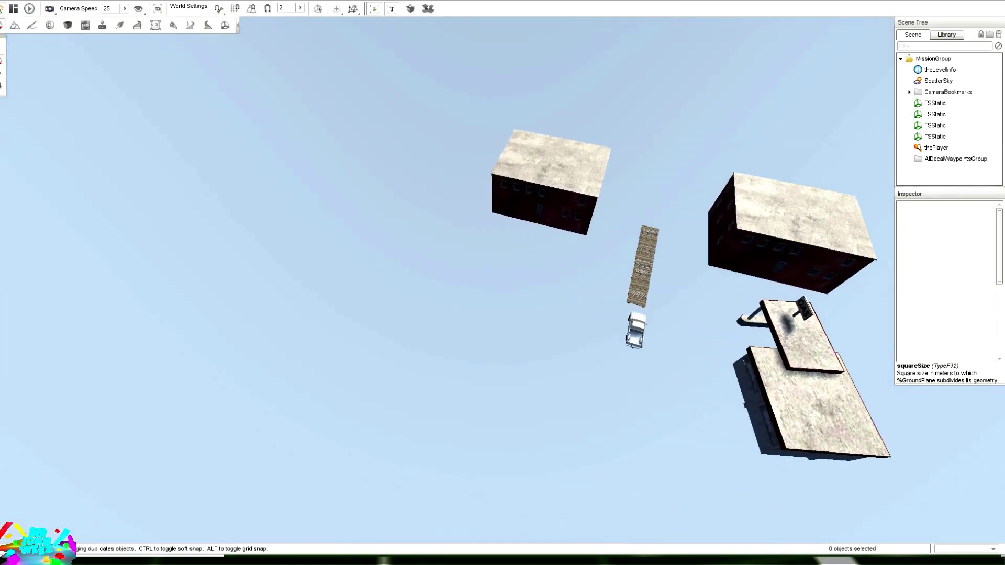
pyautogui.moveTo(670, 185); pyautogui.dragTo(737, 187, button='right')
pyautogui.press('w')
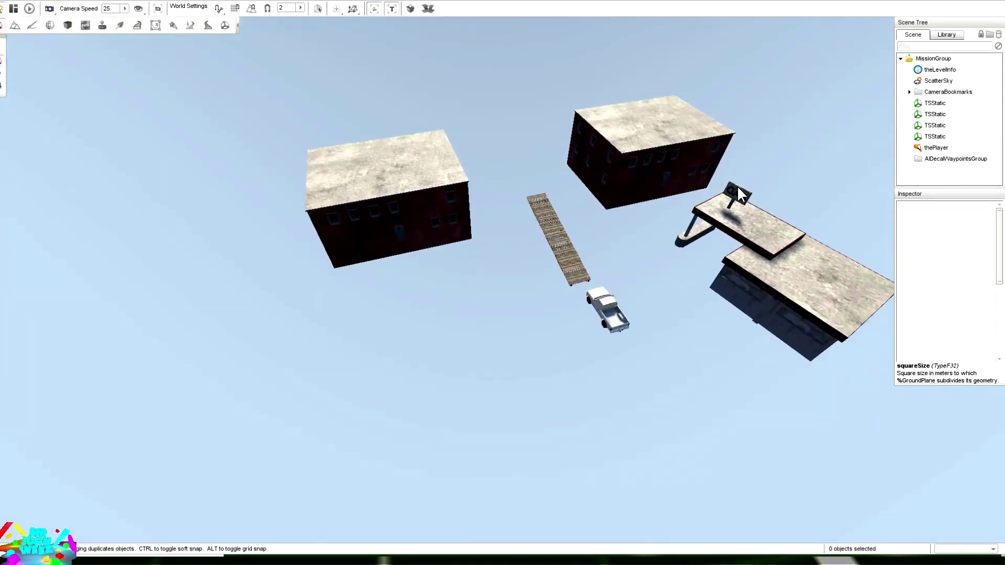
# Create a new flat terrain named TutorialTerrain with the warning_material material and a resolution of 256.
pyautogui.click(33, 26)
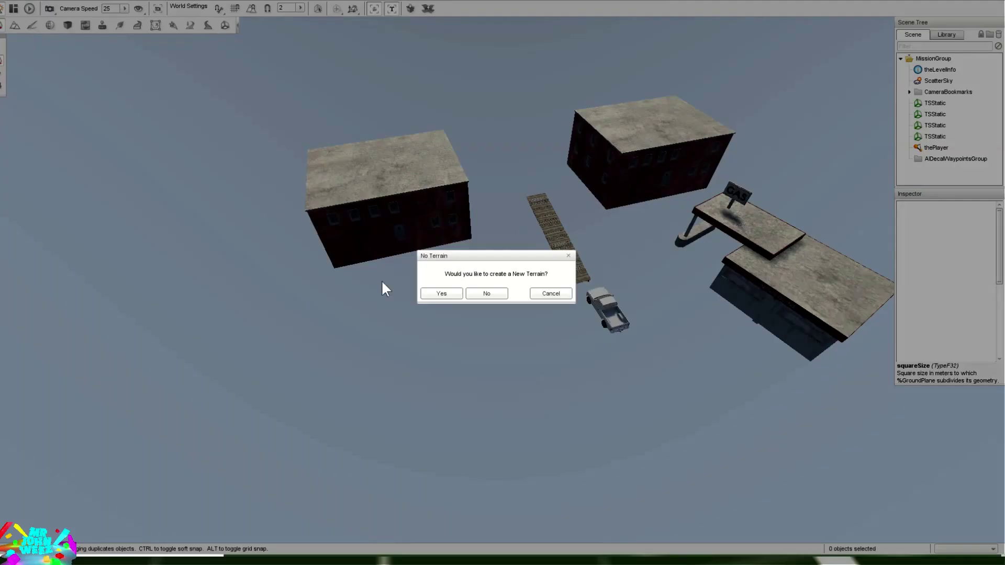
pyautogui.click(447, 294)
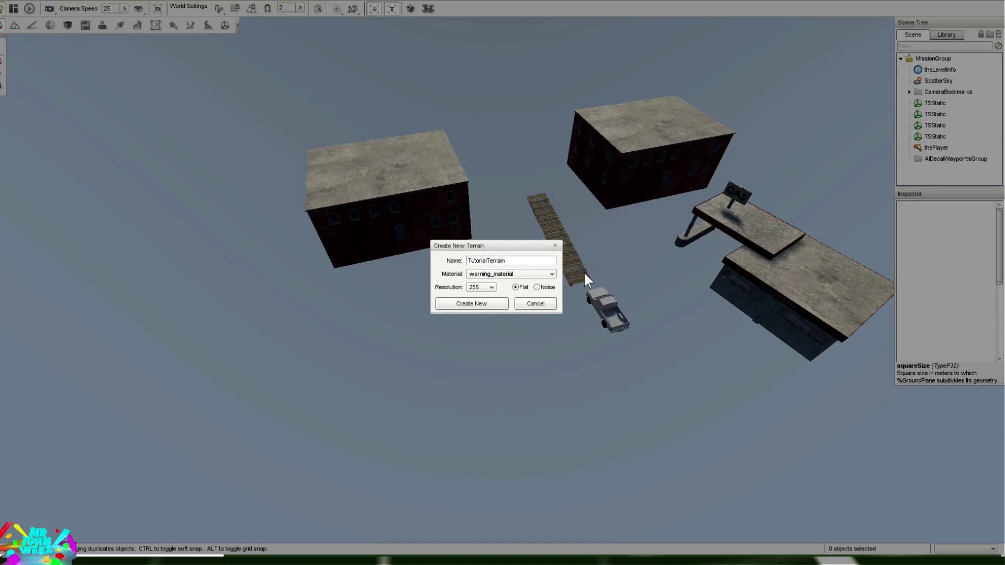
pyautogui.click(504, 276)
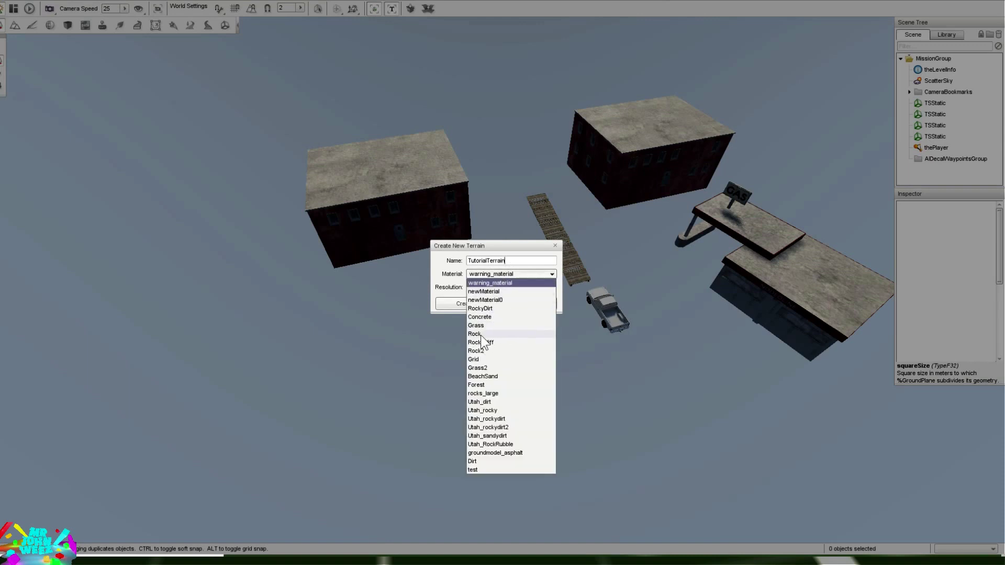
pyautogui.click(508, 284)
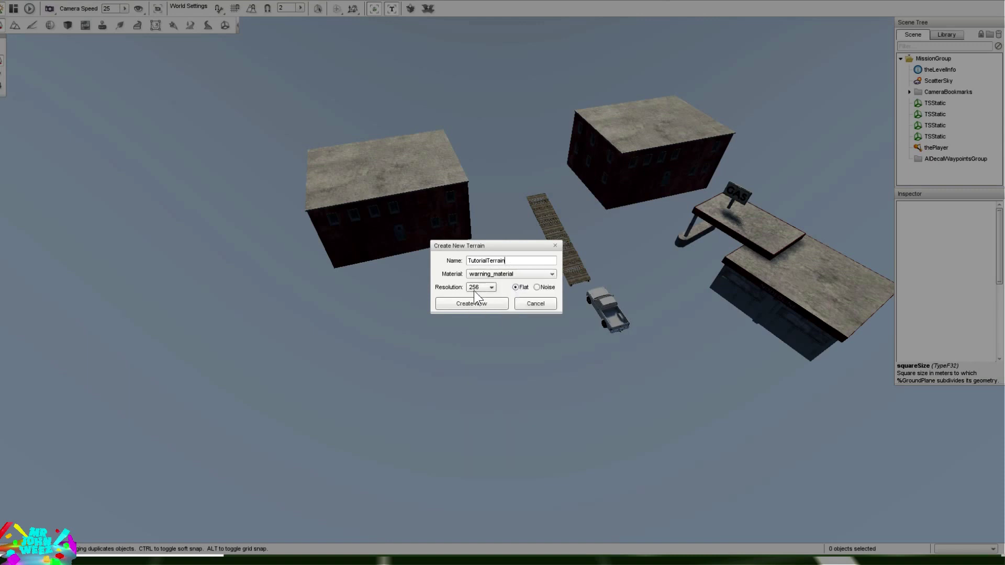
pyautogui.click(492, 289)
pyautogui.click(501, 290)
pyautogui.click(493, 288)
pyautogui.click(504, 287)
pyautogui.click(482, 288)
pyautogui.click(482, 296)
pyautogui.click(495, 305)
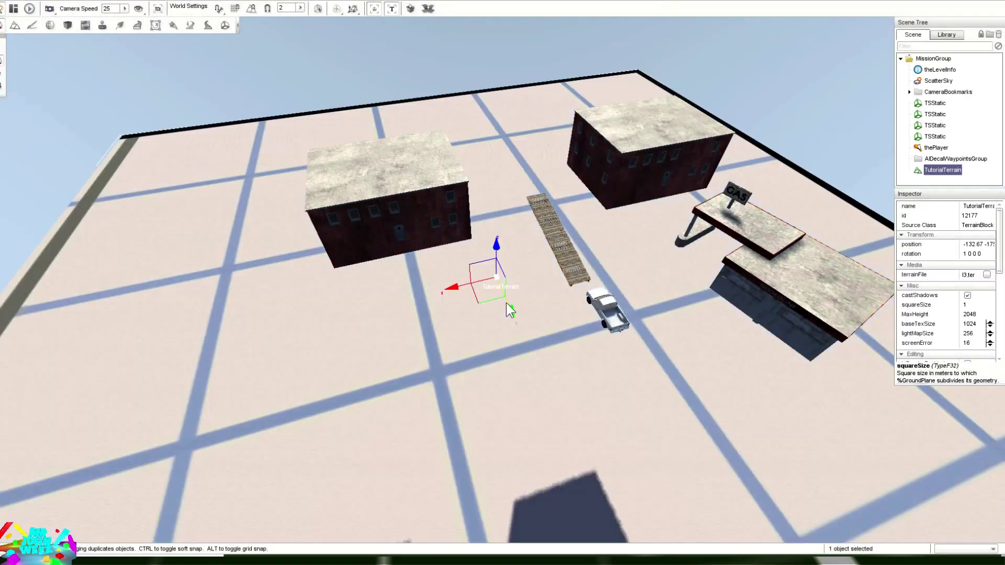
# Raise TutorialTerrain vertically until its surface lies close beneath the buildings, wooden ramp and truck.
pyautogui.moveTo(569, 285)
pyautogui.mouseDown(button='right')
pyautogui.moveTo(534, 377)
pyautogui.moveTo(419, 414)
pyautogui.moveTo(508, 330)
pyautogui.moveTo(529, 294)
pyautogui.moveTo(518, 246)
pyautogui.moveTo(529, 341)
pyautogui.moveTo(573, 292)
pyautogui.mouseUp(button='right')
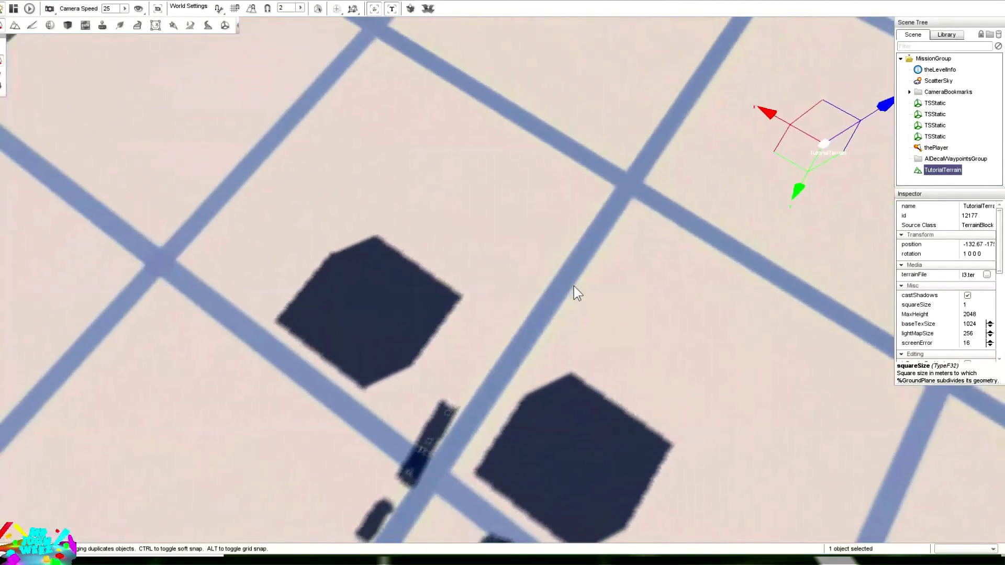
pyautogui.moveTo(442, 246); pyautogui.dragTo(534, 181, button='right')
pyautogui.moveTo(491, 268); pyautogui.dragTo(503, 1)
pyautogui.moveTo(521, 117); pyautogui.dragTo(508, 116, button='right')
pyautogui.press('w')
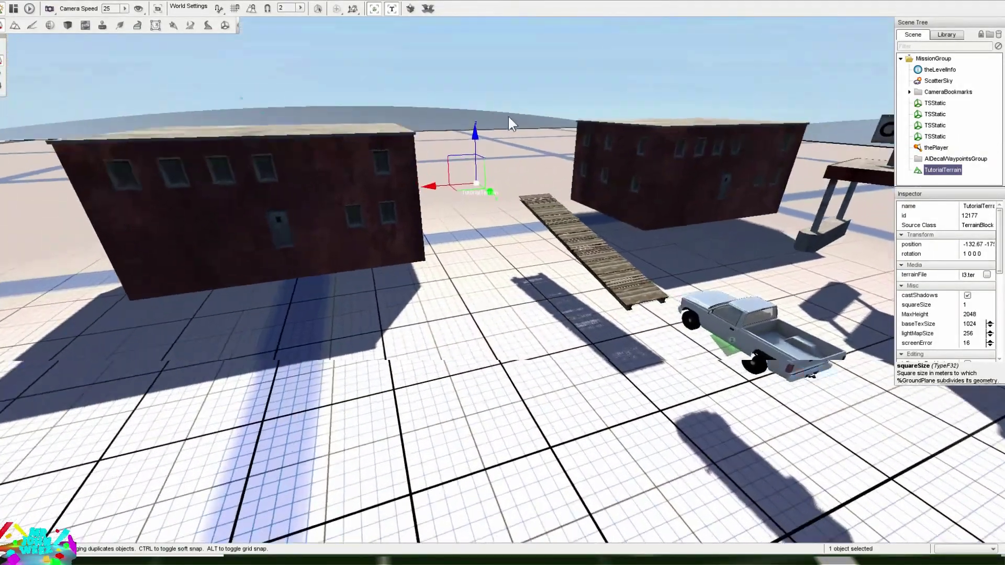
pyautogui.moveTo(474, 125); pyautogui.dragTo(476, 101)
pyautogui.press('w')
pyautogui.moveTo(476, 101); pyautogui.dragTo(487, 119, button='right')
pyautogui.press('s')
pyautogui.press('s')
pyautogui.press('s')
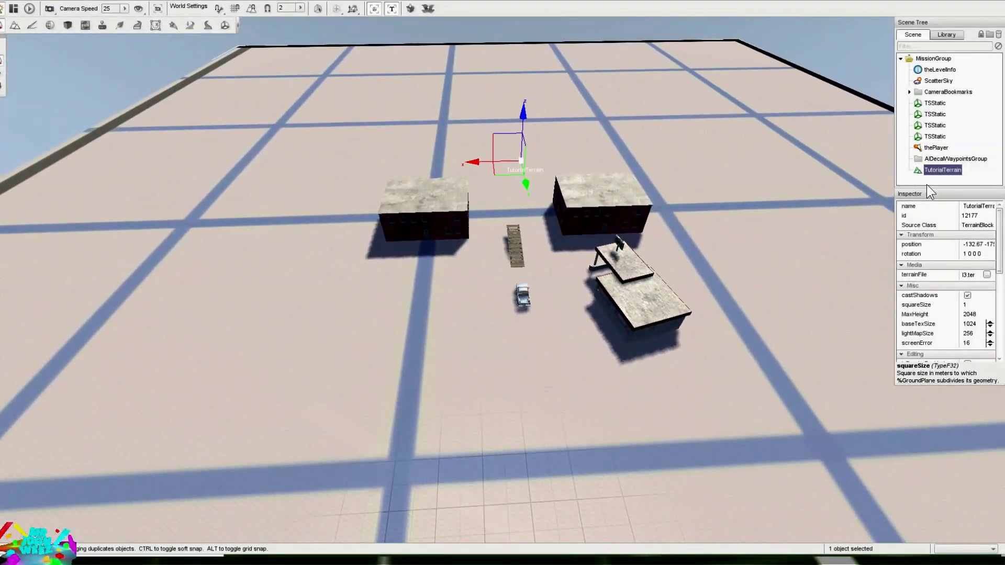
# Examine TutorialTerrain's properties, from the transform and Misc settings through Mounting, Object and Persistence.
pyautogui.moveTo(999, 240); pyautogui.dragTo(999, 251)
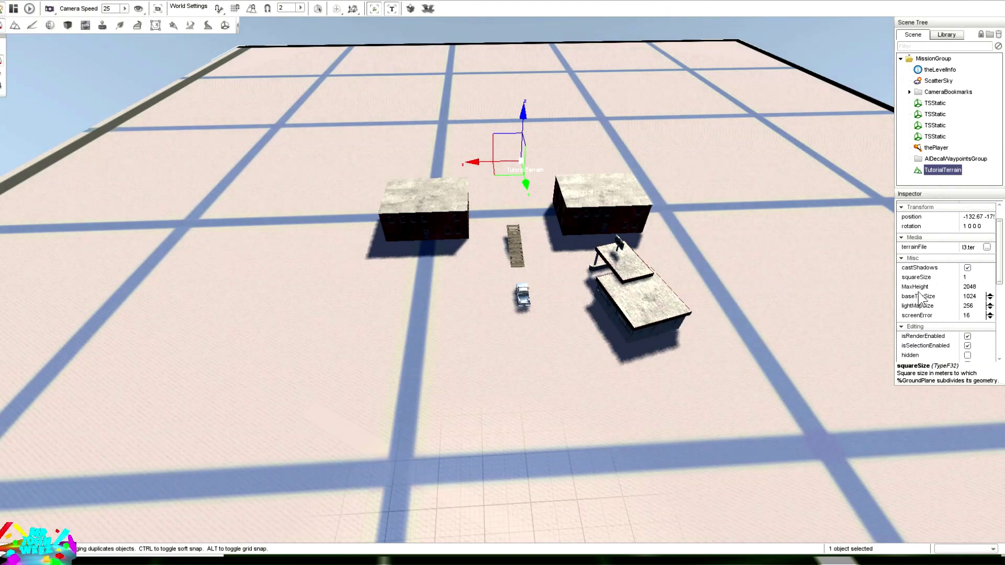
pyautogui.moveTo(602, 195); pyautogui.dragTo(621, 137, button='right')
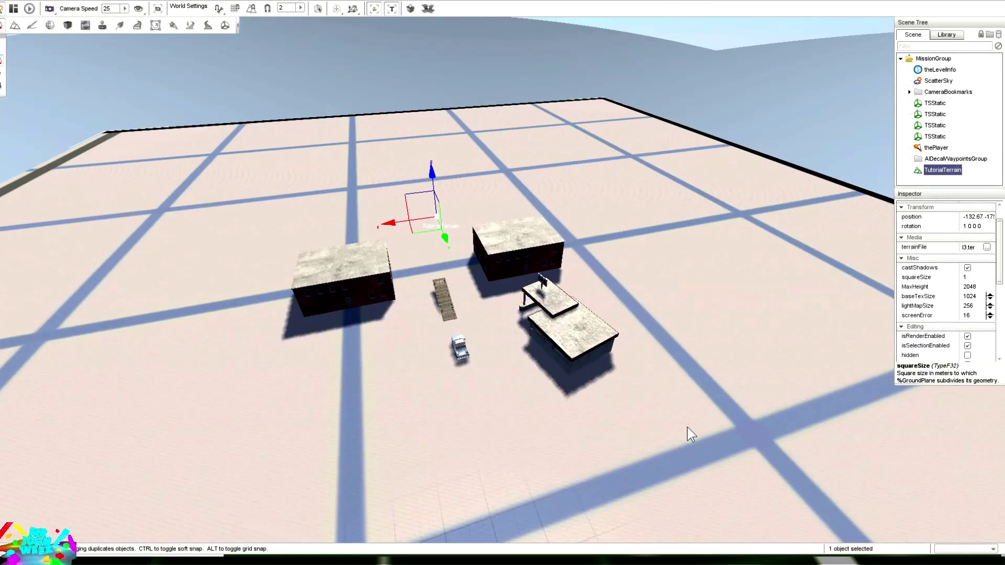
pyautogui.scroll(-2, 1001, 283)
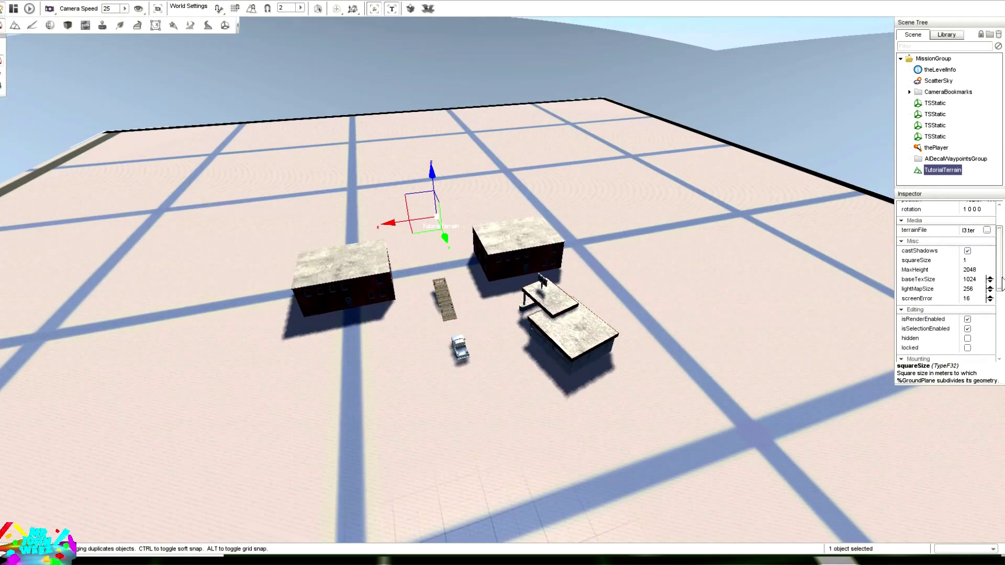
pyautogui.scroll(-1, 998, 280)
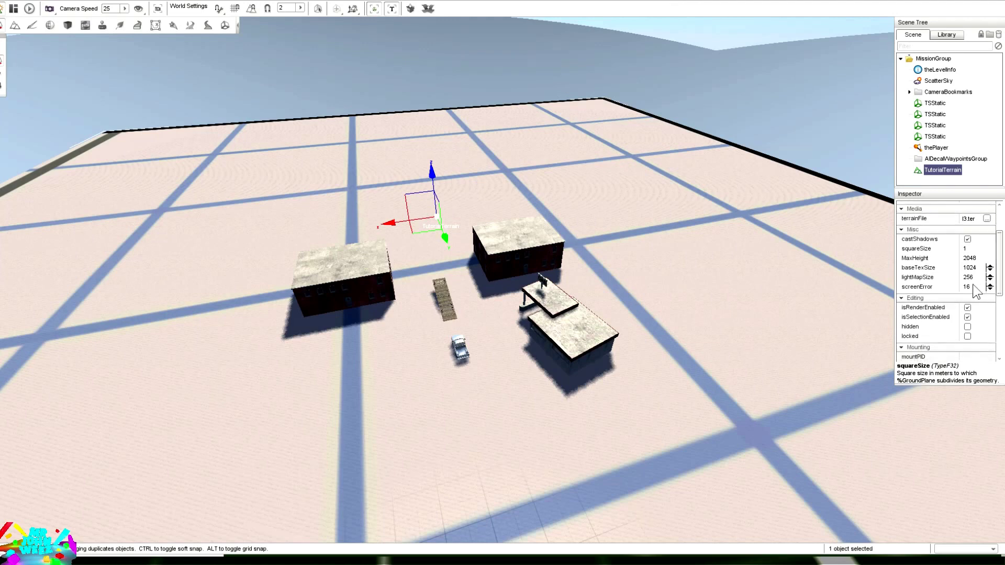
pyautogui.scroll(-3, 1001, 291)
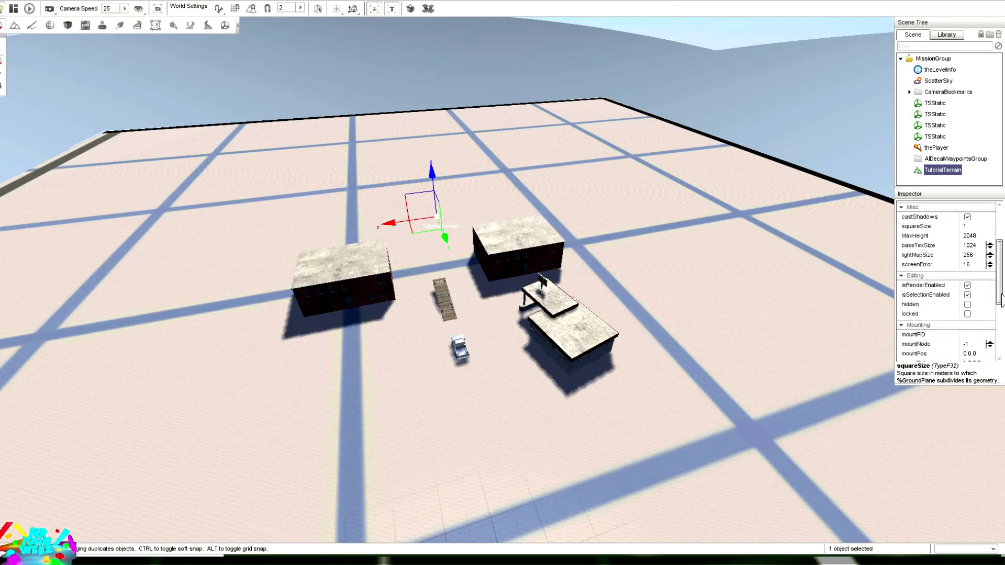
pyautogui.scroll(-6, 1001, 292)
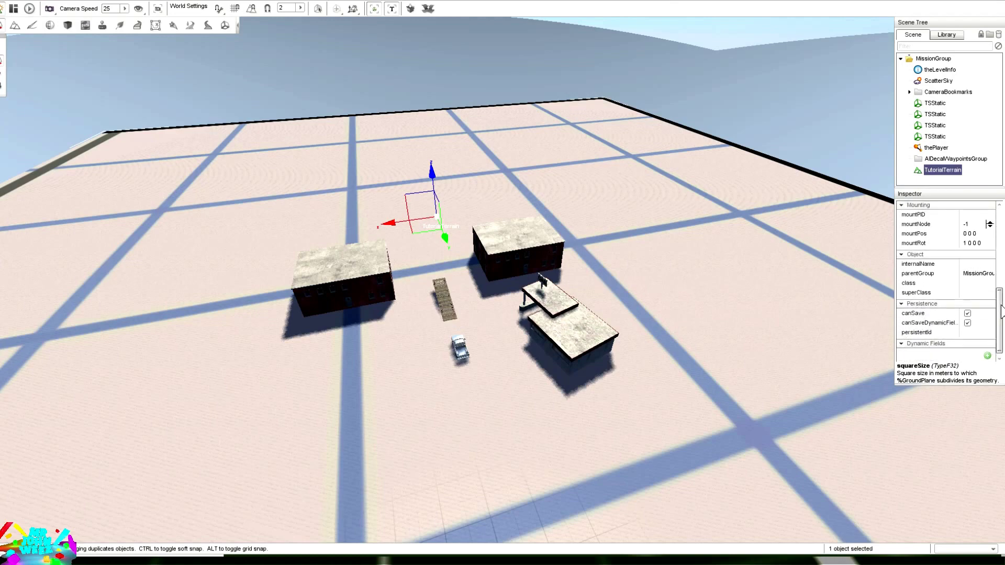
pyautogui.moveTo(474, 178); pyautogui.dragTo(418, 157, button='right')
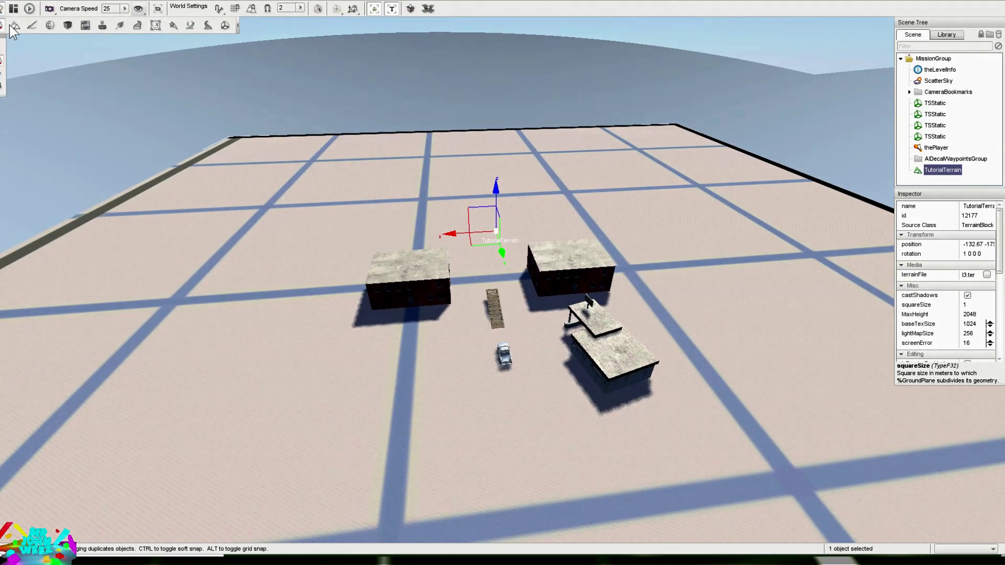
pyautogui.press('w')
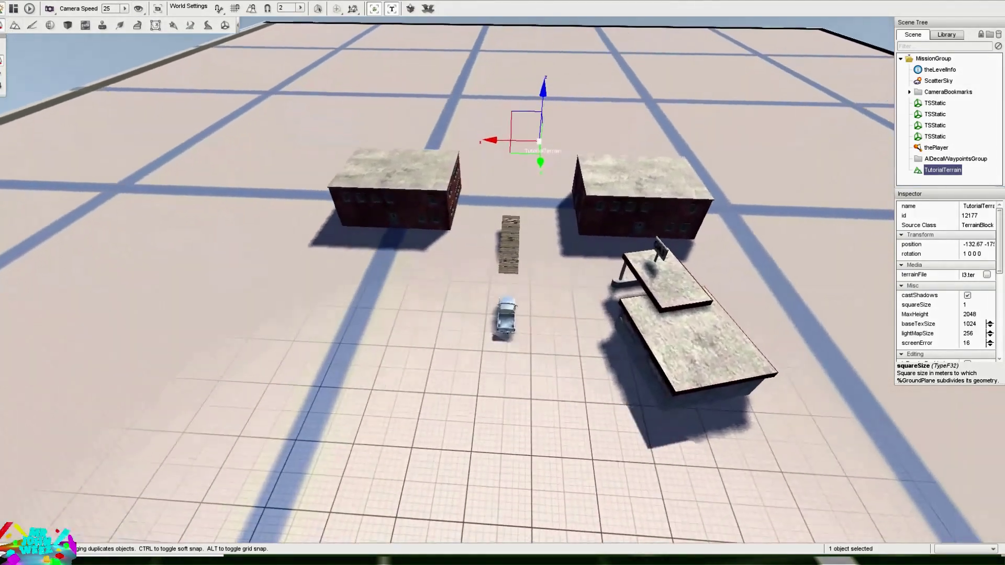
# Leave the level editor, view the truck from behind and resume the simulation to test the terrain.
pyautogui.press('w')
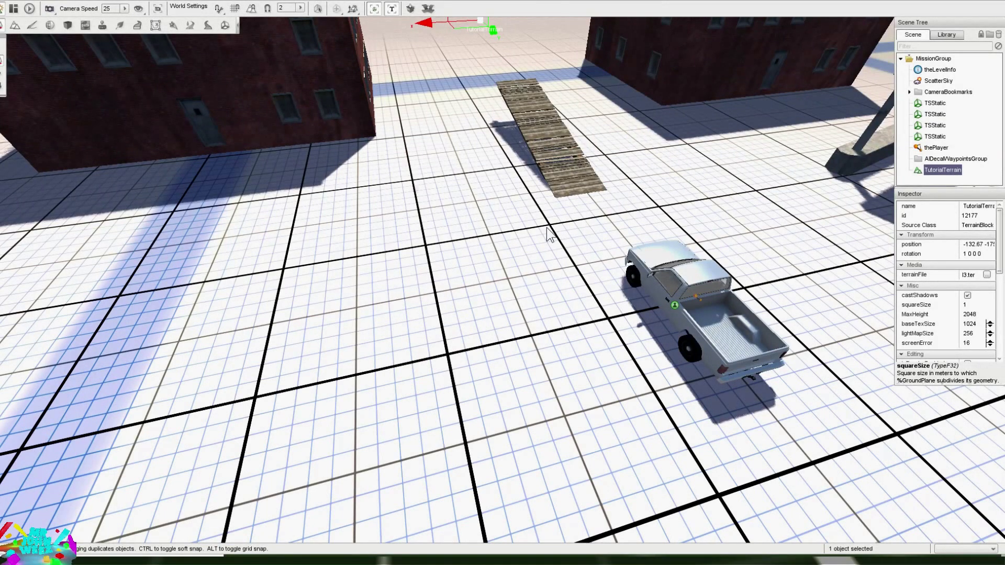
pyautogui.press('F11')
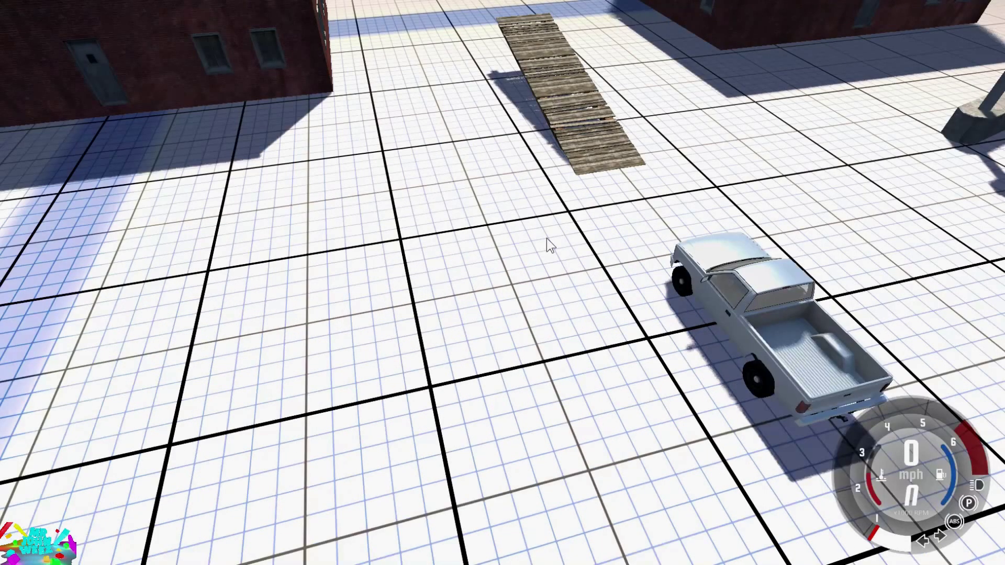
pyautogui.moveTo(547, 238); pyautogui.dragTo(576, 262, button='right')
pyautogui.press('d')
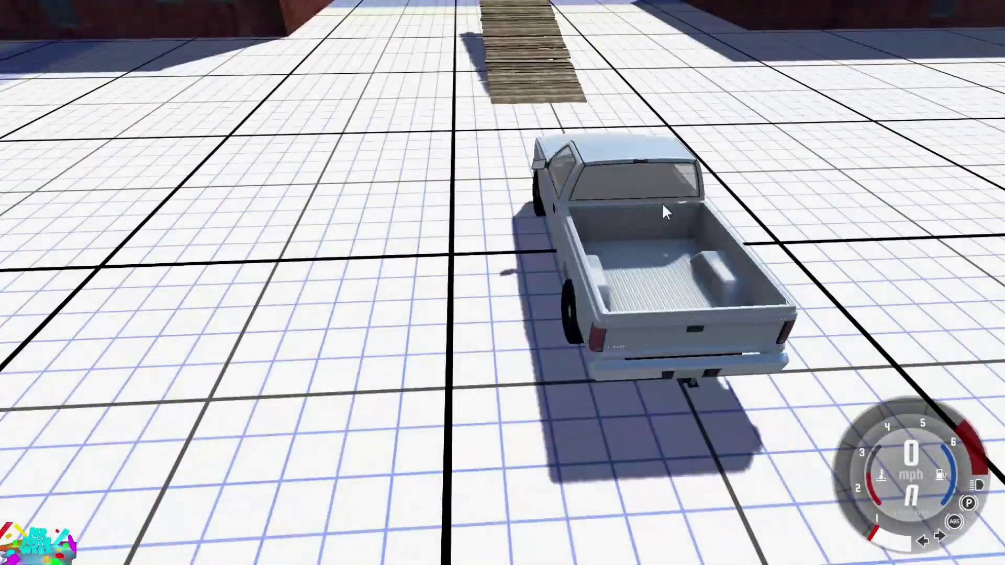
pyautogui.press('c')
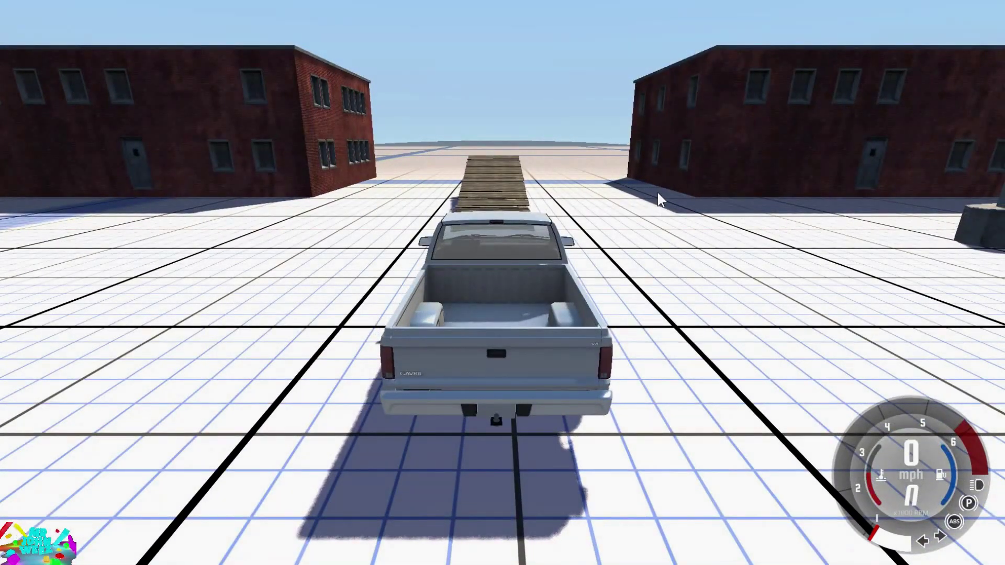
pyautogui.press('Up')
pyautogui.press('j')
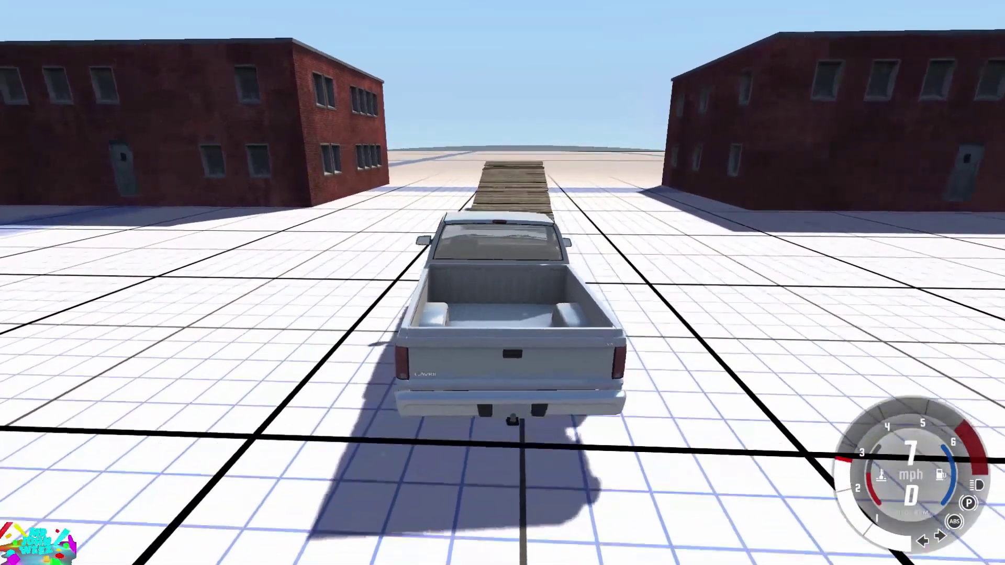
# Test-drive the truck across TutorialTerrain into the corner of the brick building beside the wooden ramp and reverse away from it.
pyautogui.press('Up')
pyautogui.press('Left')
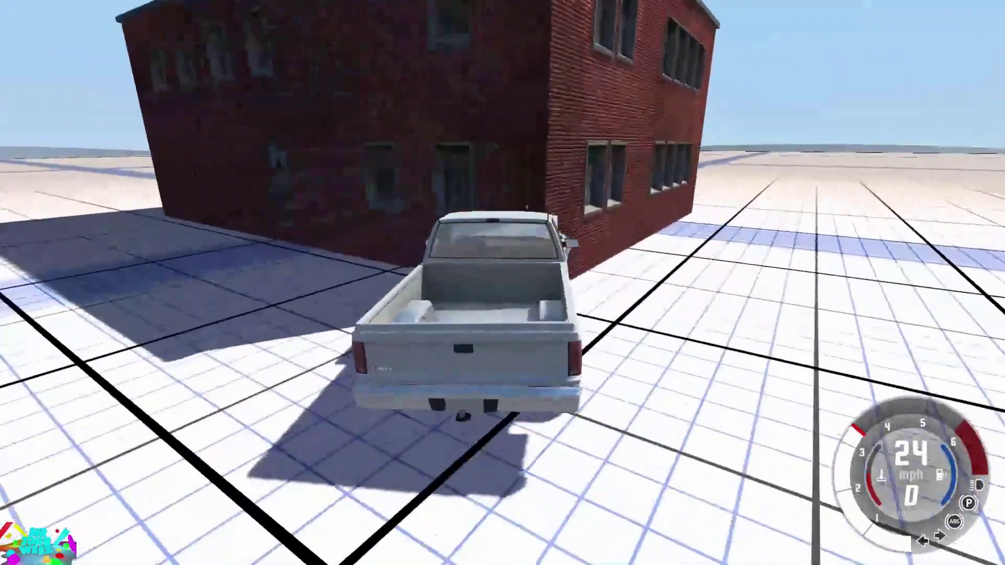
pyautogui.press('Down')
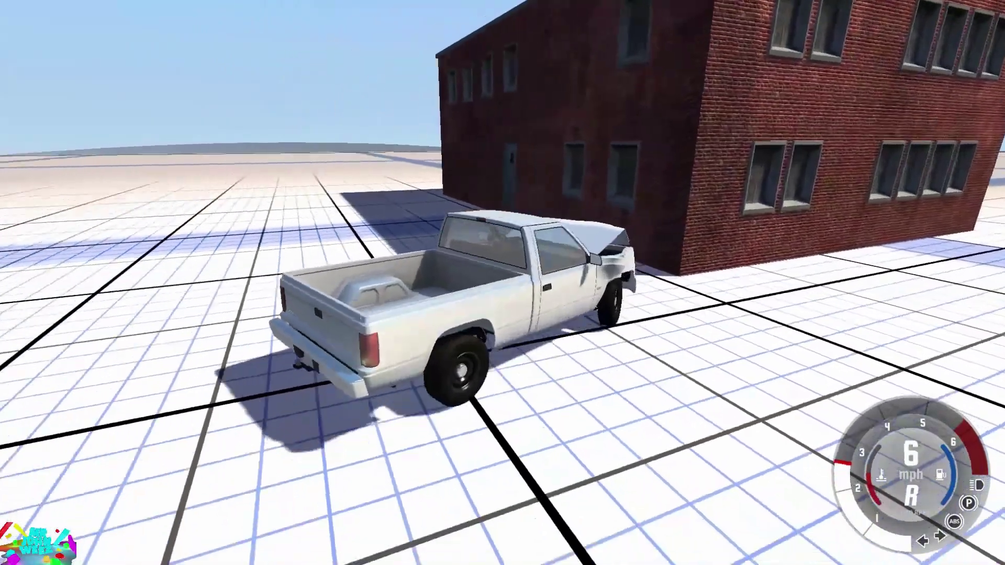
pyautogui.press('Left')
pyautogui.press('Up')
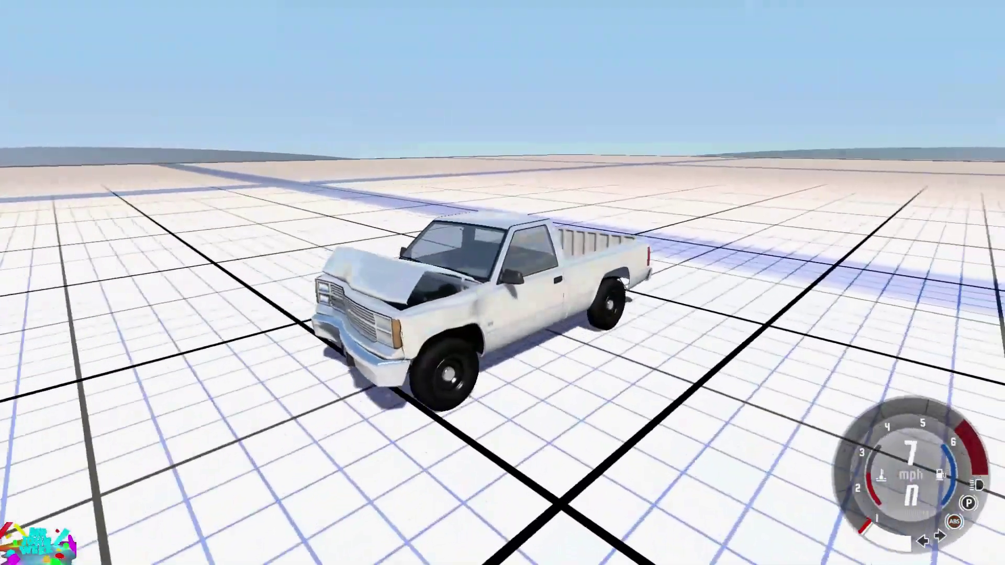
# Drive the truck to the gas station, back away from it and reset the truck to its start position.
pyautogui.press('Up')
pyautogui.press('Right')
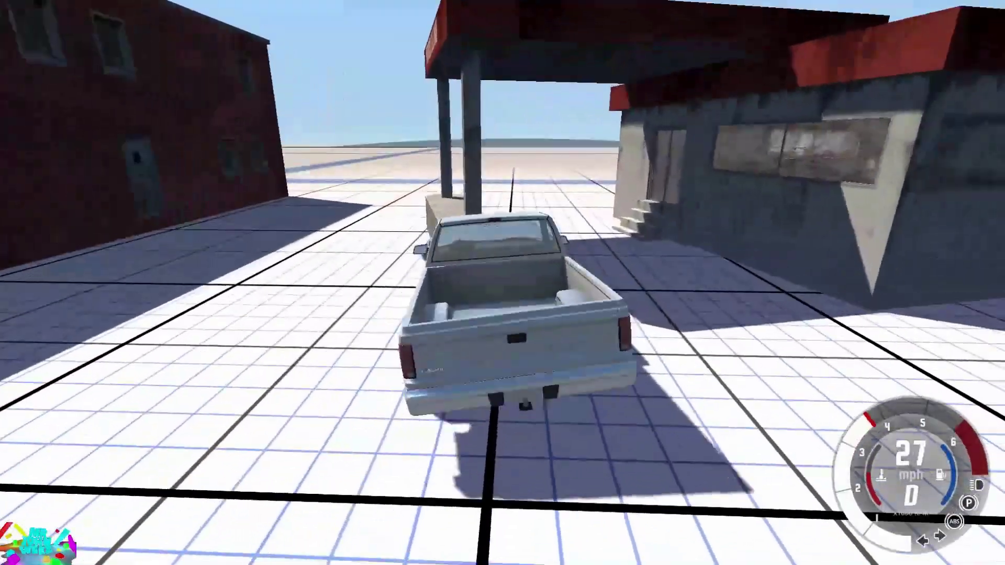
pyautogui.press('Down')
pyautogui.press('Right')
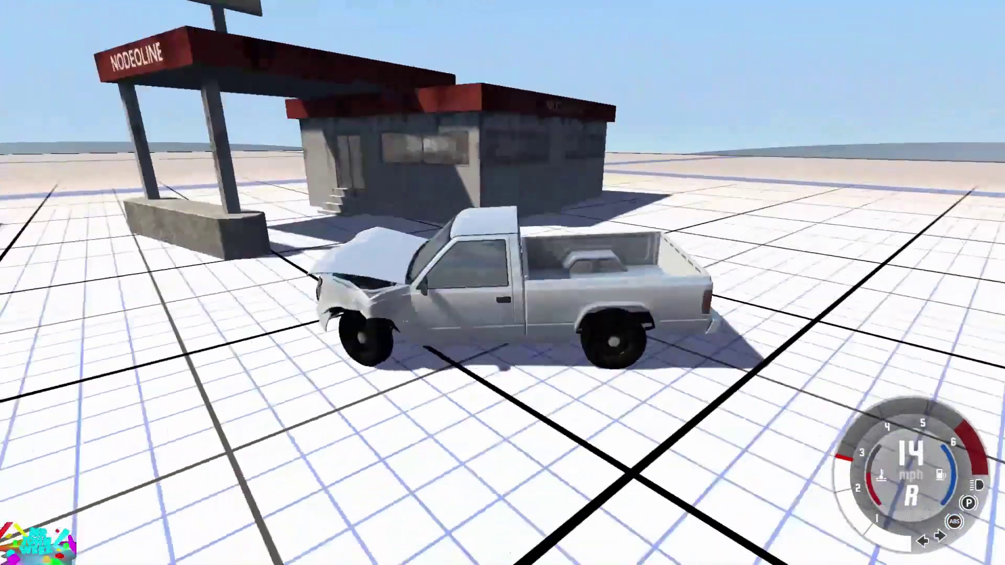
pyautogui.press('r')
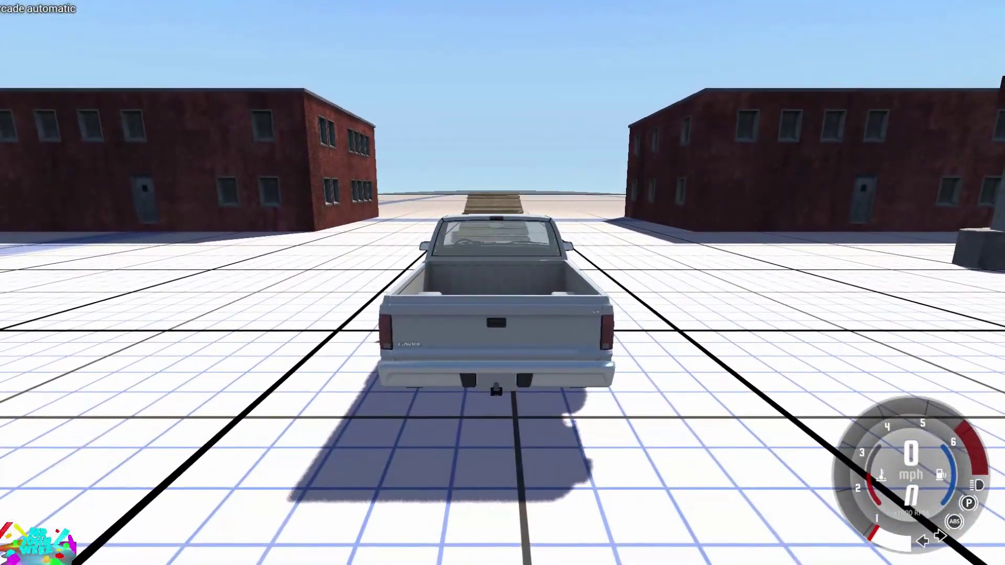
# Reset the truck, inspect it from the side and from below the terrain, and pause the simulation.
pyautogui.moveTo(402, 209); pyautogui.dragTo(556, 210, button='right')
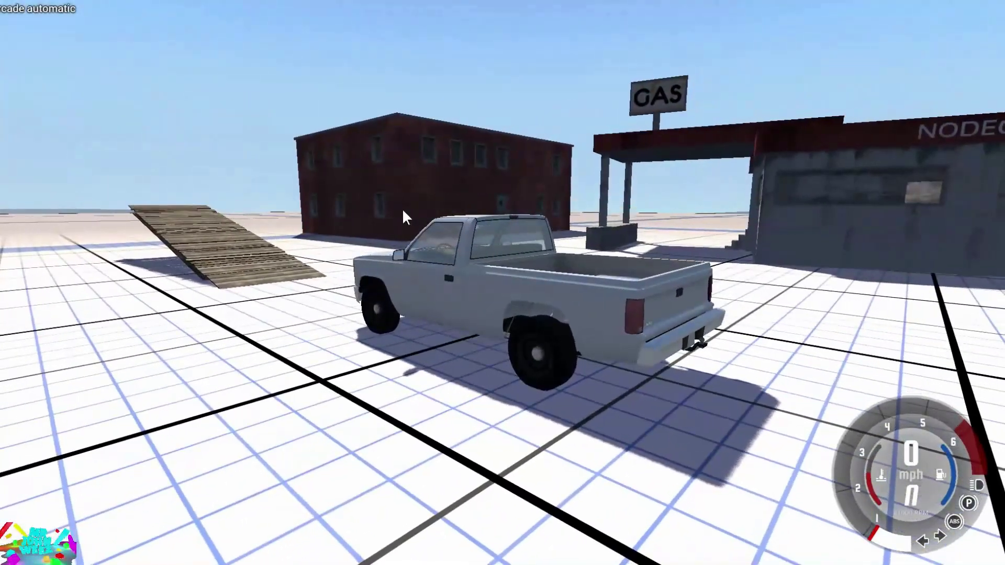
pyautogui.moveTo(402, 210)
pyautogui.mouseDown(button='right')
pyautogui.moveTo(262, 225)
pyautogui.moveTo(383, 210)
pyautogui.mouseUp(button='right')
pyautogui.press('r')
pyautogui.moveTo(658, 265); pyautogui.dragTo(502, 246, button='right')
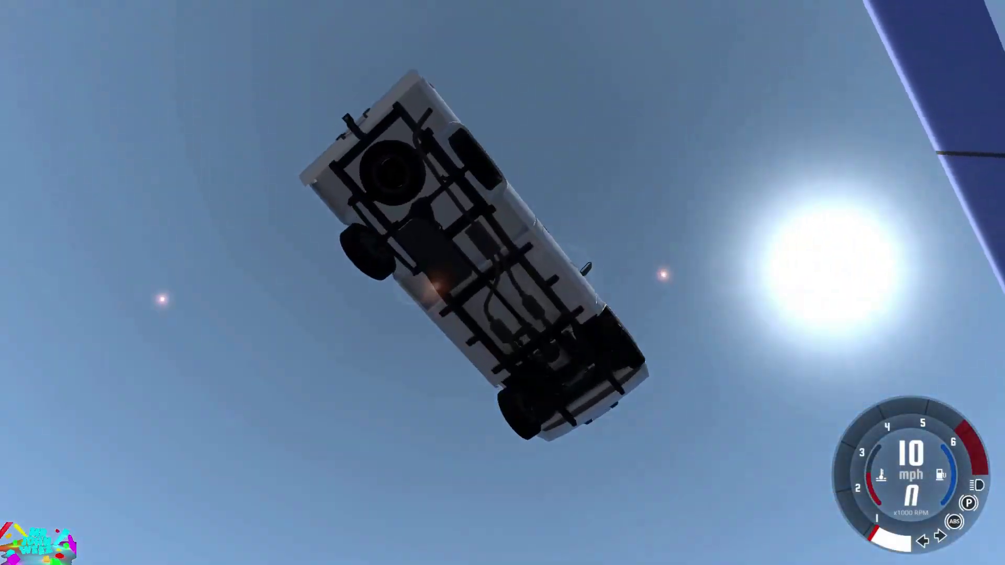
pyautogui.press('j')
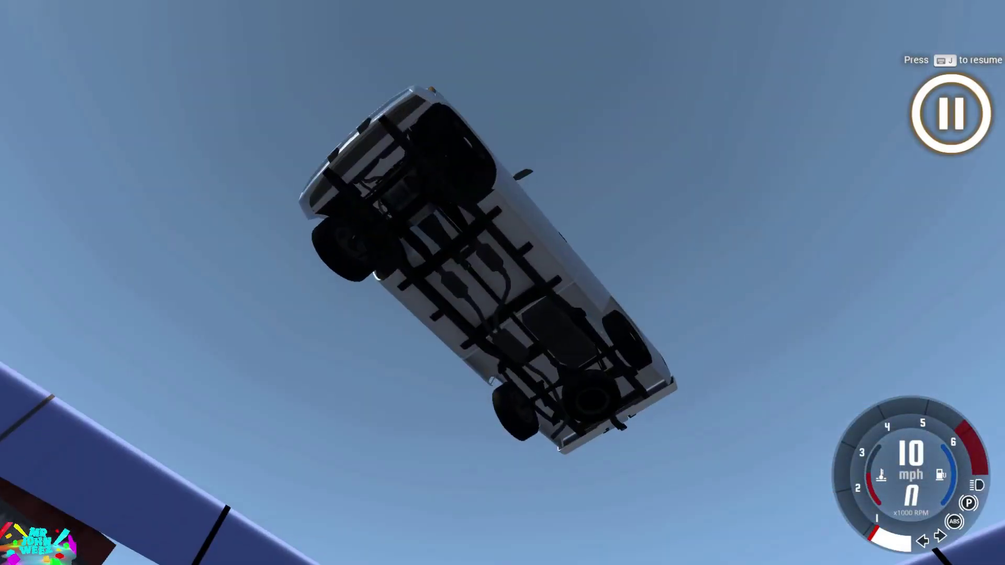
# Return to the level editor and raise DefaultCameraSpawnSphere to a height of about 0.74.
pyautogui.press('F11')
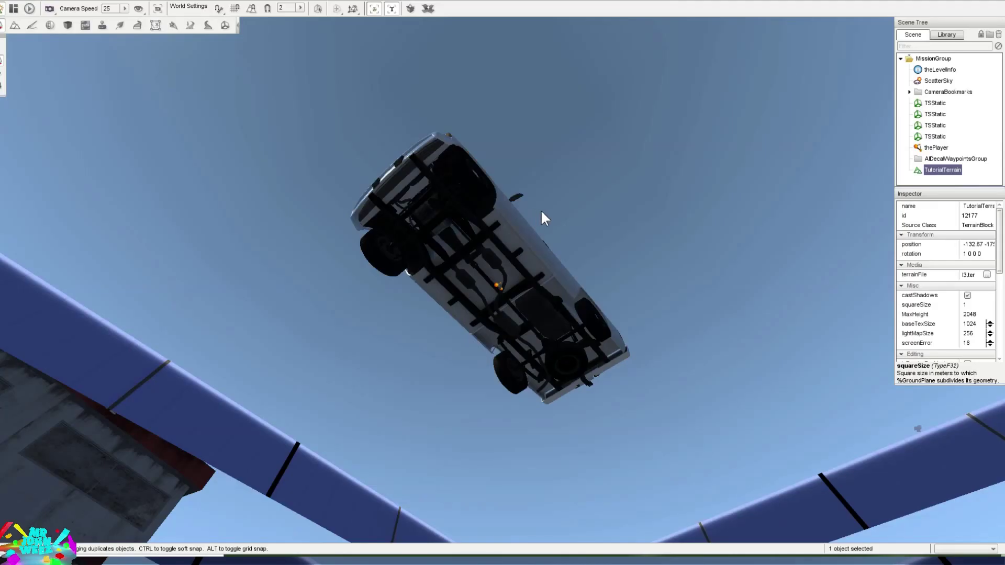
pyautogui.press('w')
pyautogui.moveTo(542, 209); pyautogui.dragTo(377, 367, button='right')
pyautogui.press('s')
pyautogui.press('w')
pyautogui.press('w')
pyautogui.moveTo(455, 319)
pyautogui.mouseDown(button='right')
pyautogui.moveTo(477, 293)
pyautogui.moveTo(466, 293)
pyautogui.moveTo(526, 323)
pyautogui.mouseUp(button='right')
pyautogui.press('s')
pyautogui.click(525, 320)
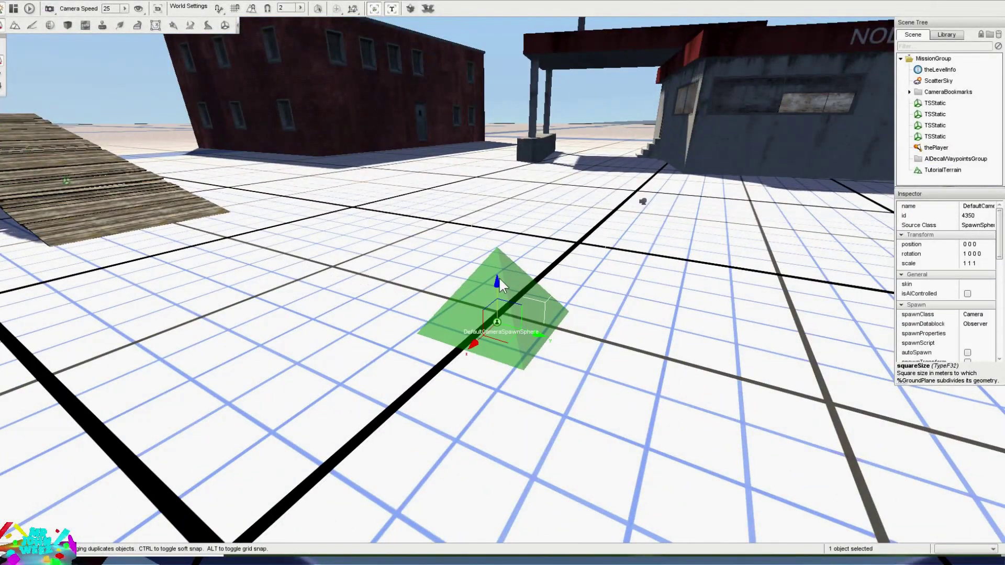
pyautogui.moveTo(498, 281); pyautogui.dragTo(496, 201)
# Raise DefaultCameraSpawnSphere slightly further and lift DefaultPlayerSpawnSphere to a height of about 0.777.
pyautogui.press('w')
pyautogui.moveTo(497, 201); pyautogui.dragTo(488, 255, button='right')
pyautogui.press('s')
pyautogui.press('d')
pyautogui.press('w')
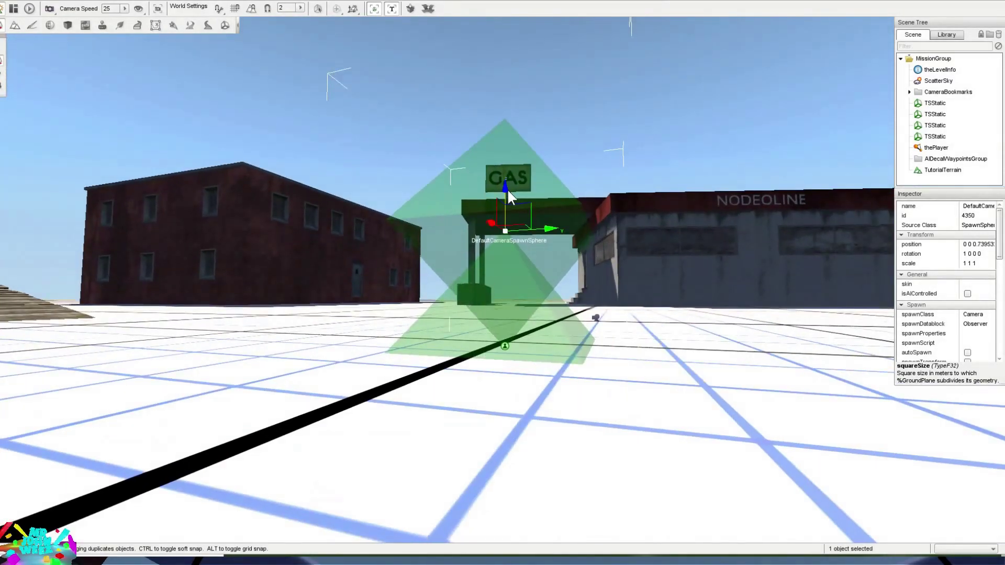
pyautogui.moveTo(508, 189); pyautogui.dragTo(504, 179)
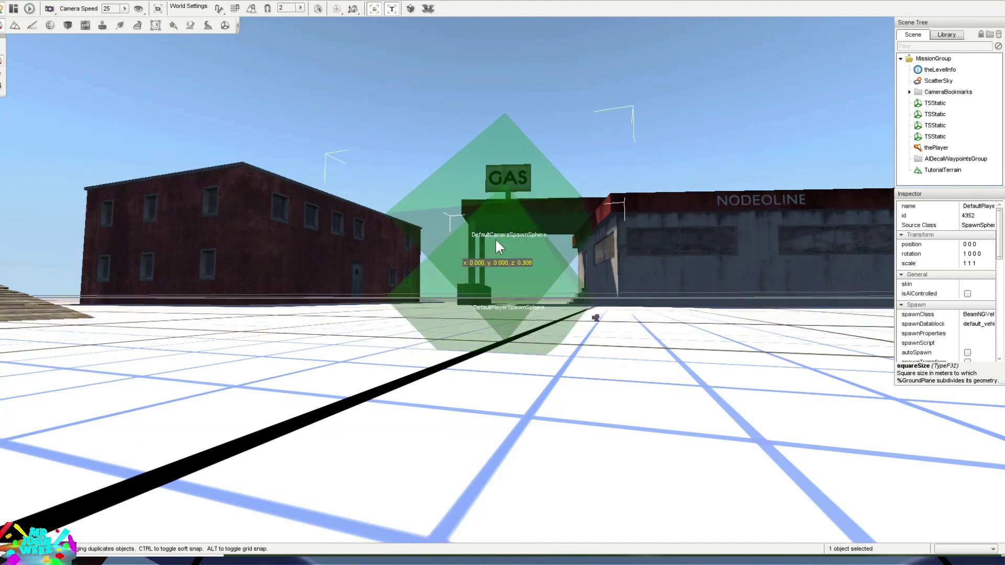
pyautogui.moveTo(491, 196); pyautogui.dragTo(485, 180)
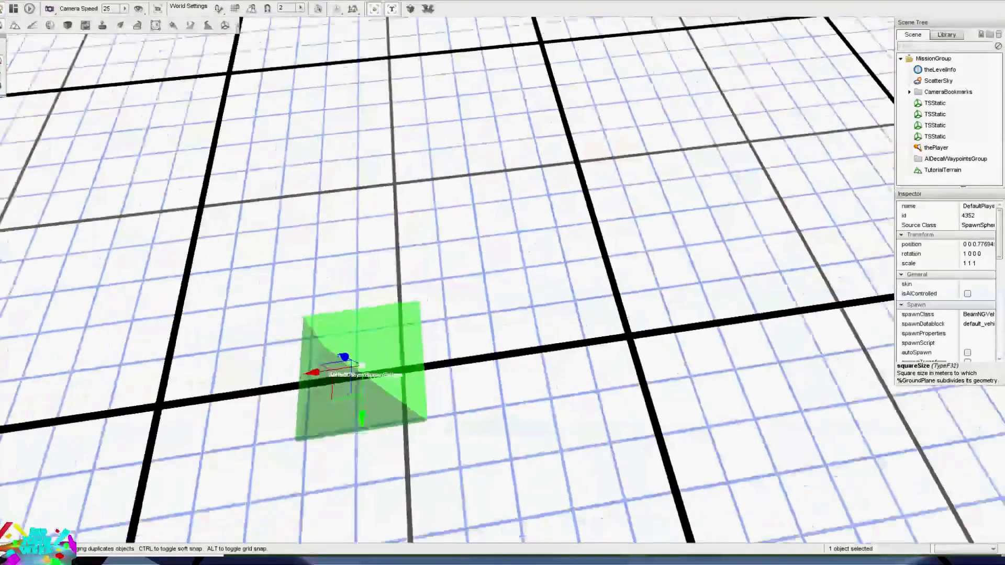
# Leave the level editor, resume the simulation and reset the truck to test the raised spawn points.
pyautogui.moveTo(582, 95); pyautogui.dragTo(583, 95, button='right')
pyautogui.press('w')
pyautogui.moveTo(503, 283); pyautogui.dragTo(366, 295, button='right')
pyautogui.press('s')
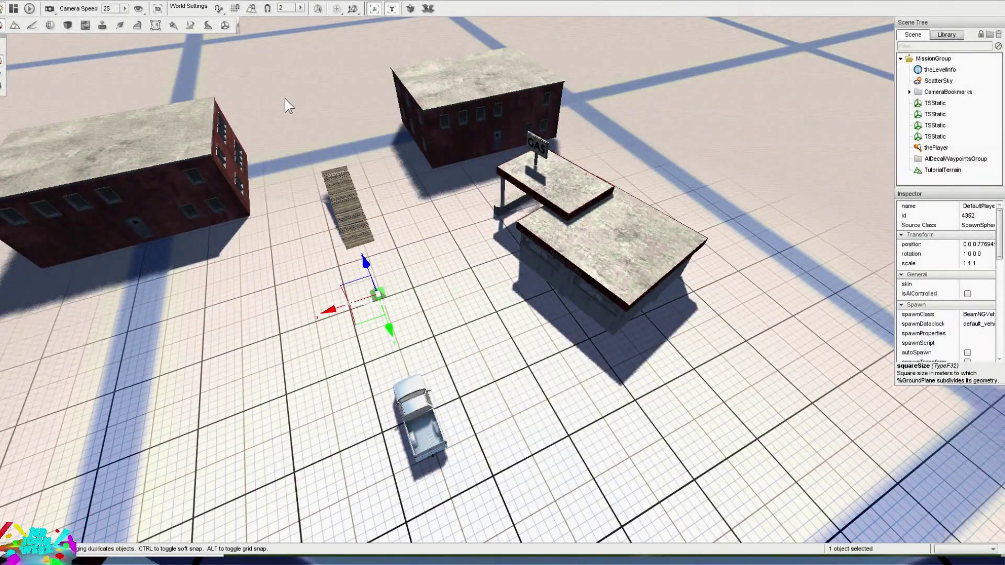
pyautogui.press('F11')
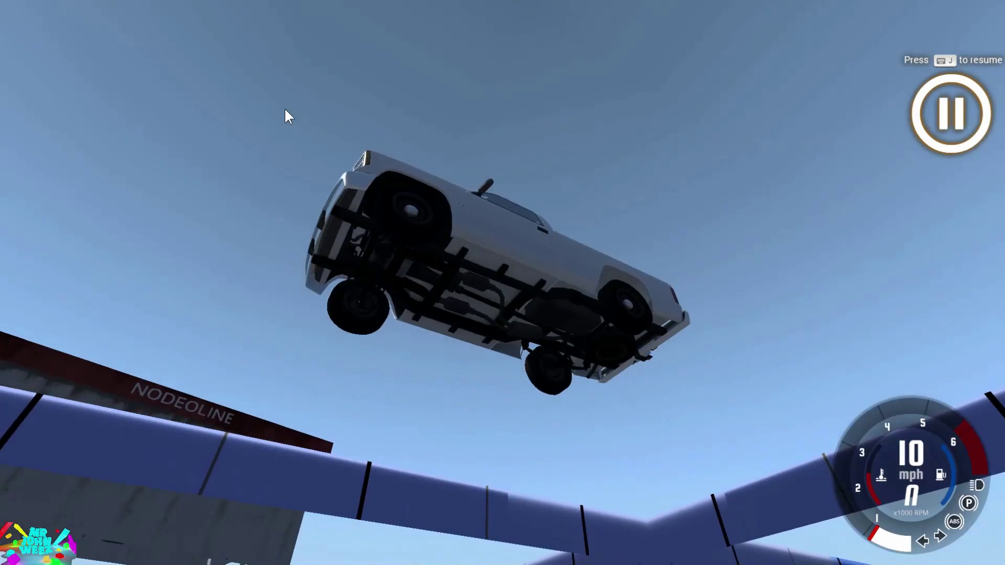
pyautogui.press('j')
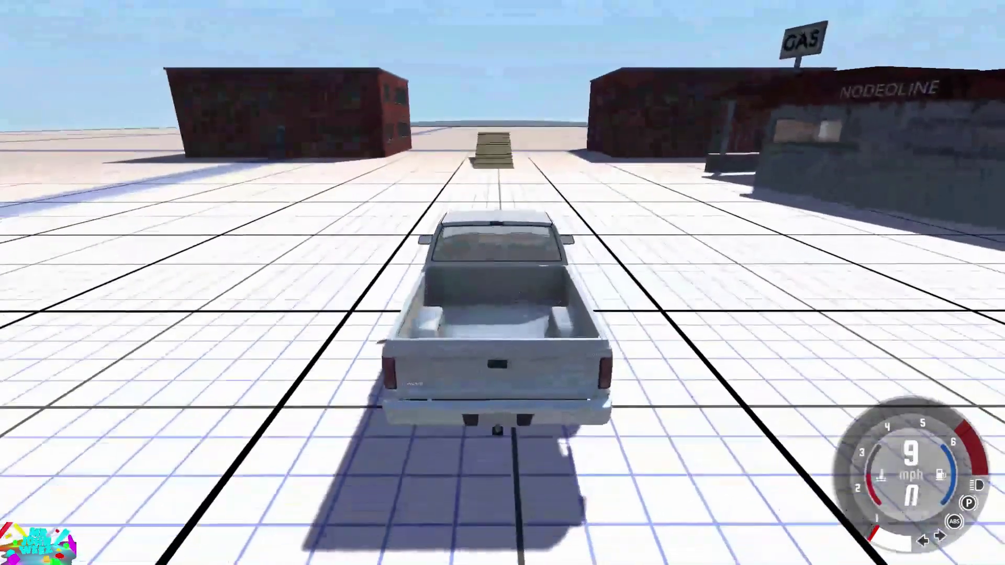
pyautogui.press('r')
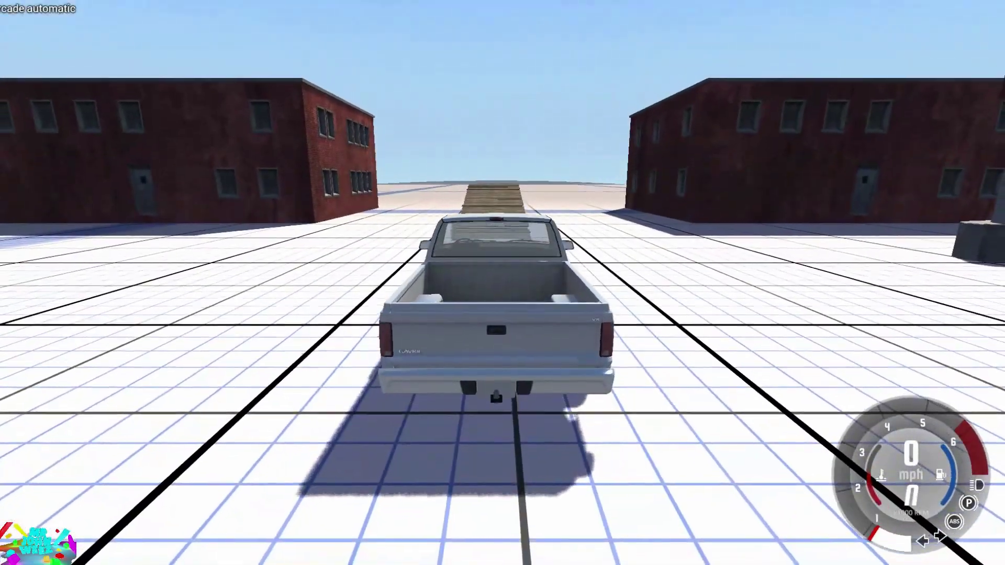
# Reset the truck repeatedly while viewing it from behind and from the side, and reload the vehicle to check its spawning.
pyautogui.moveTo(555, 139); pyautogui.dragTo(449, 133, button='right')
pyautogui.press('r')
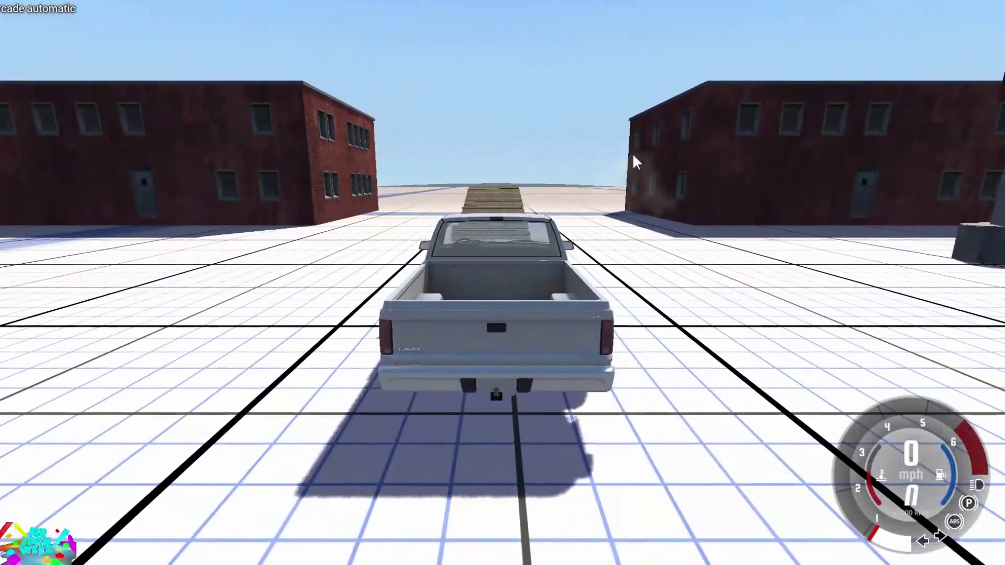
pyautogui.press('r')
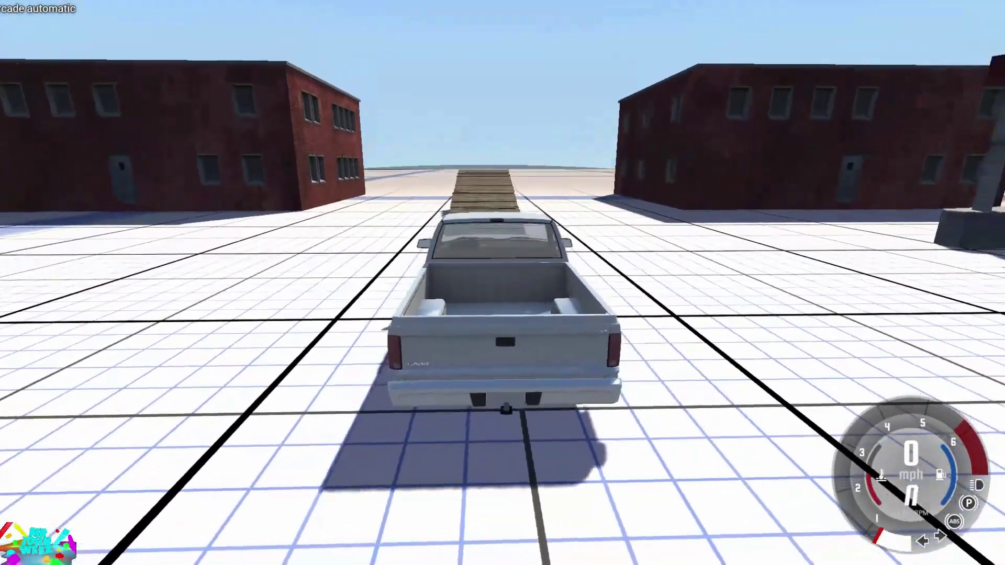
pyautogui.moveTo(560, 176); pyautogui.dragTo(347, 224, button='right')
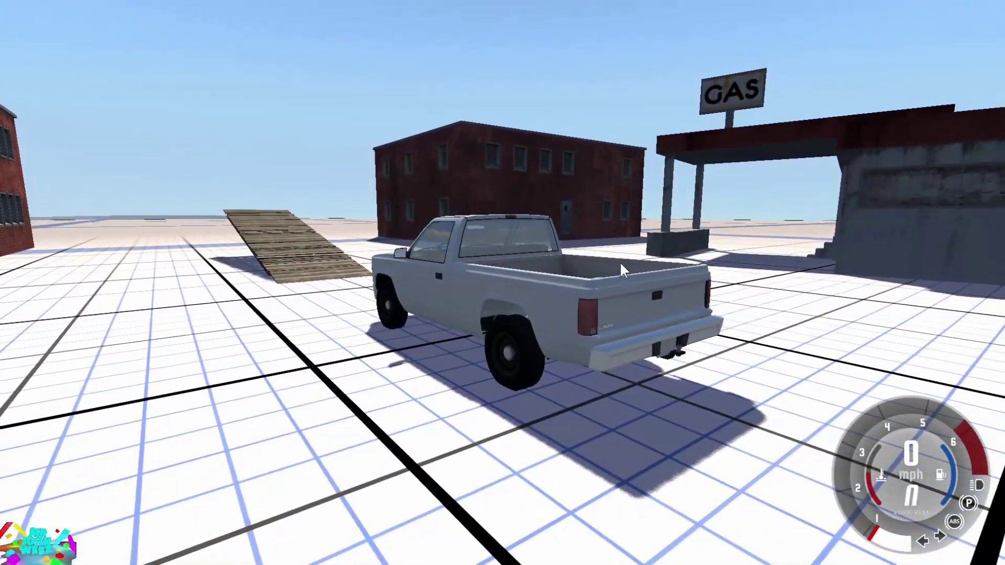
pyautogui.press('r')
pyautogui.press('r')
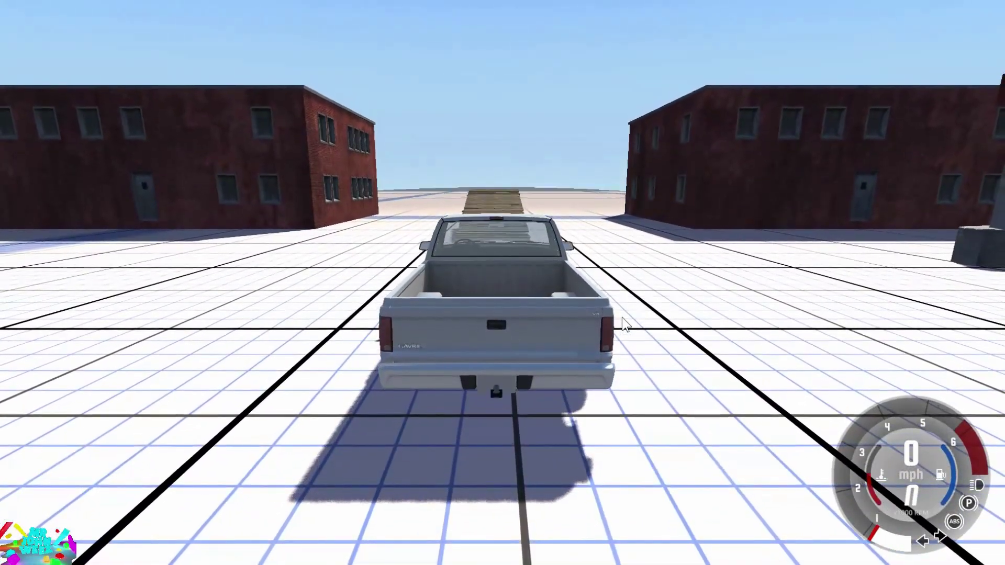
pyautogui.press('ctrl')
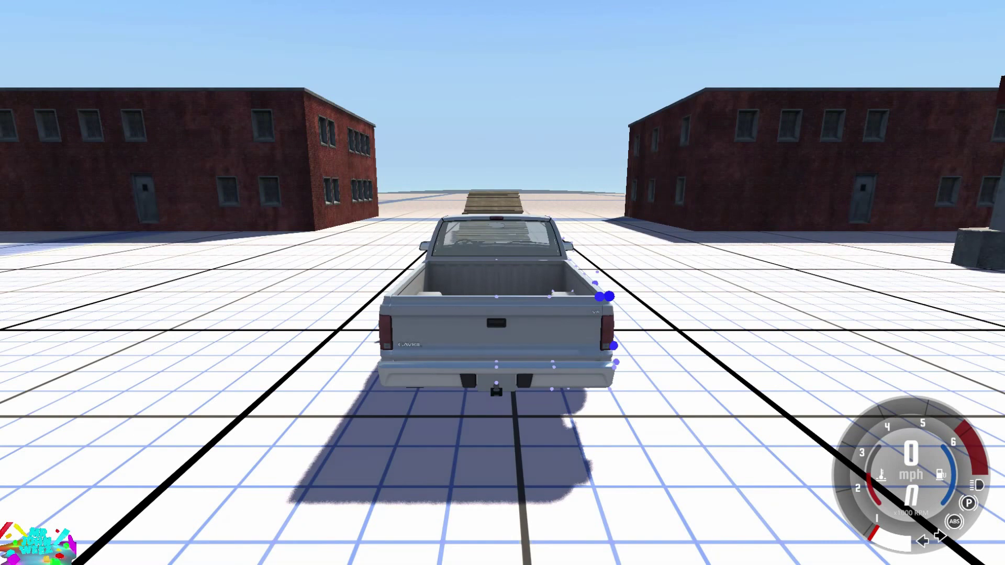
pyautogui.hotkey('ctrl', 'r')
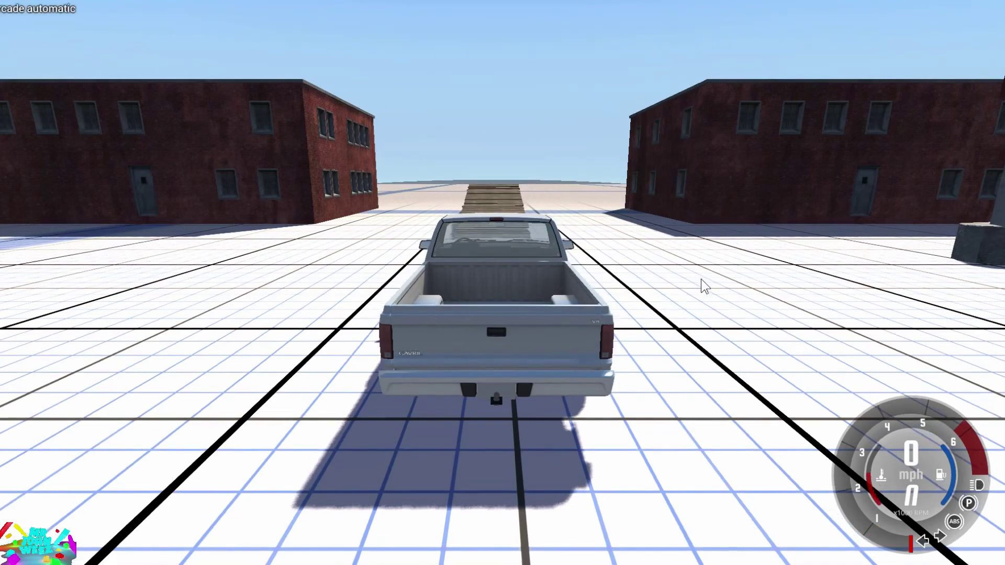
# Tip the truck onto its side and pull its hood open with the node grabber, and reset the truck.
pyautogui.moveTo(695, 273)
pyautogui.mouseDown(button='right')
pyautogui.moveTo(678, 281)
pyautogui.moveTo(691, 264)
pyautogui.mouseUp(button='right')
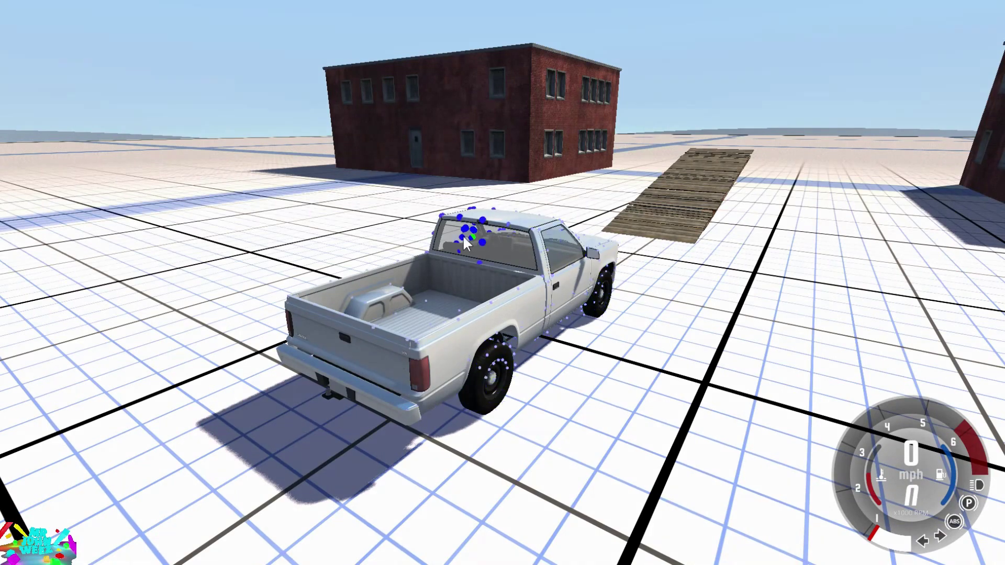
pyautogui.moveTo(372, 326); pyautogui.dragTo(542, 31)
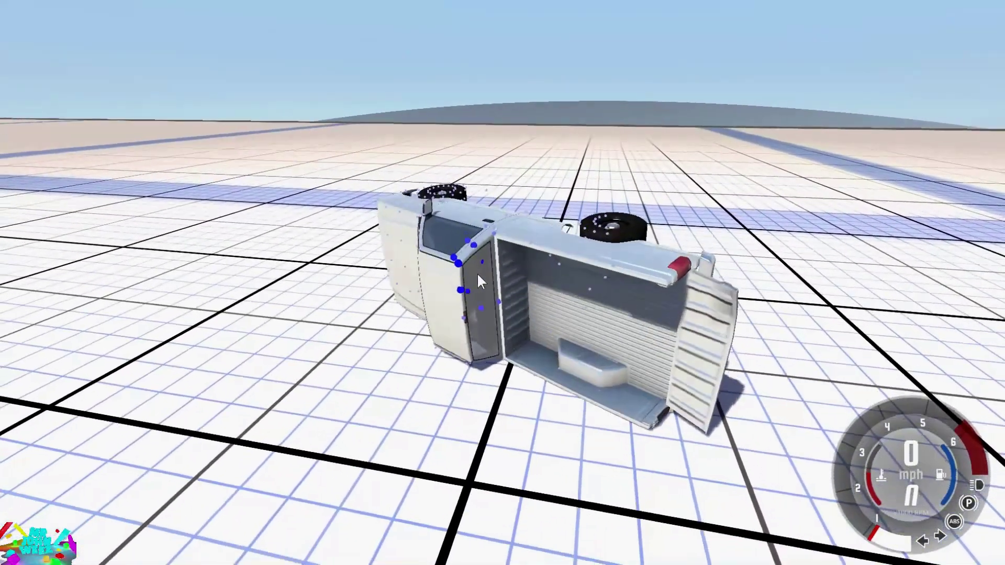
pyautogui.moveTo(482, 258); pyautogui.dragTo(908, 390)
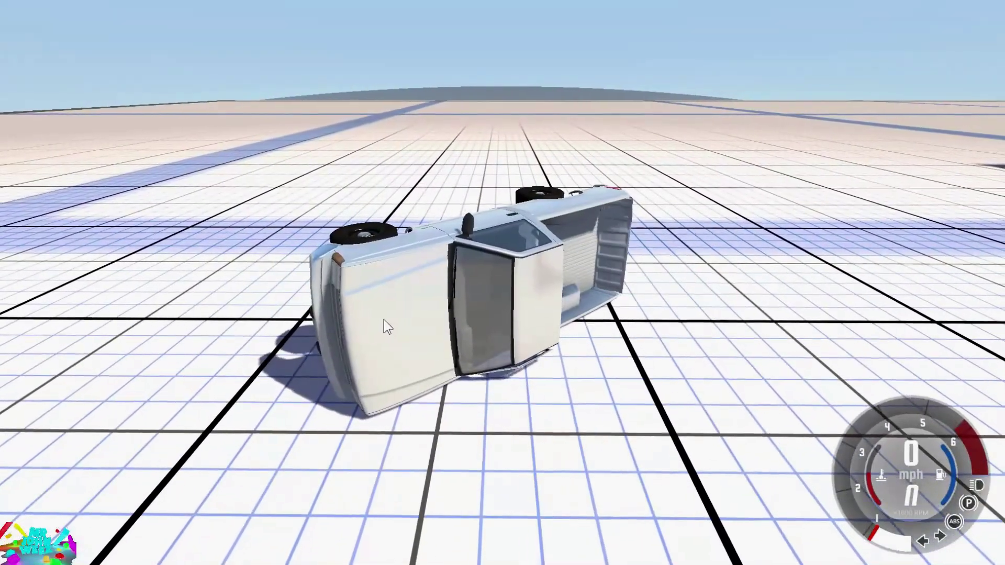
pyautogui.moveTo(341, 314); pyautogui.dragTo(689, 360)
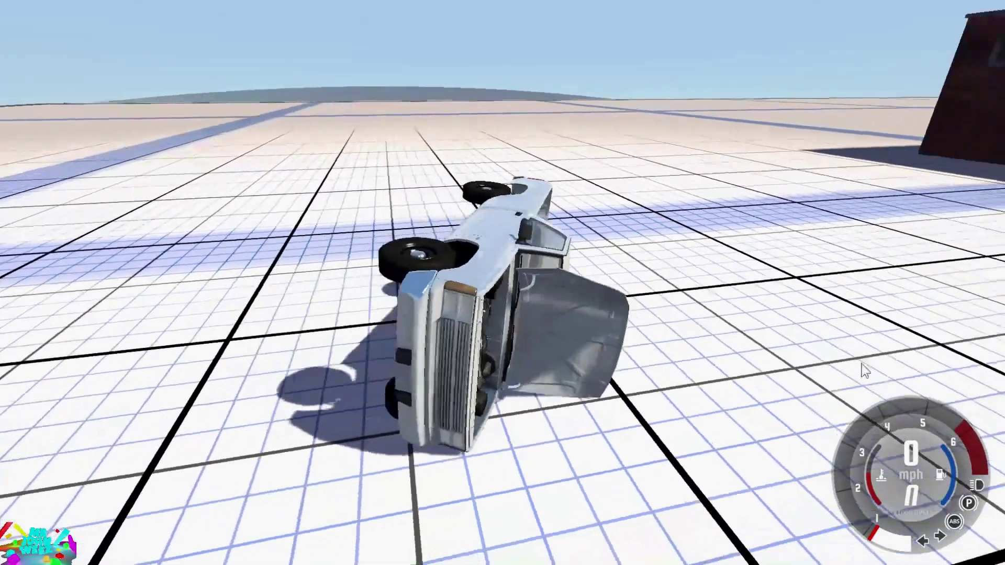
pyautogui.press('r')
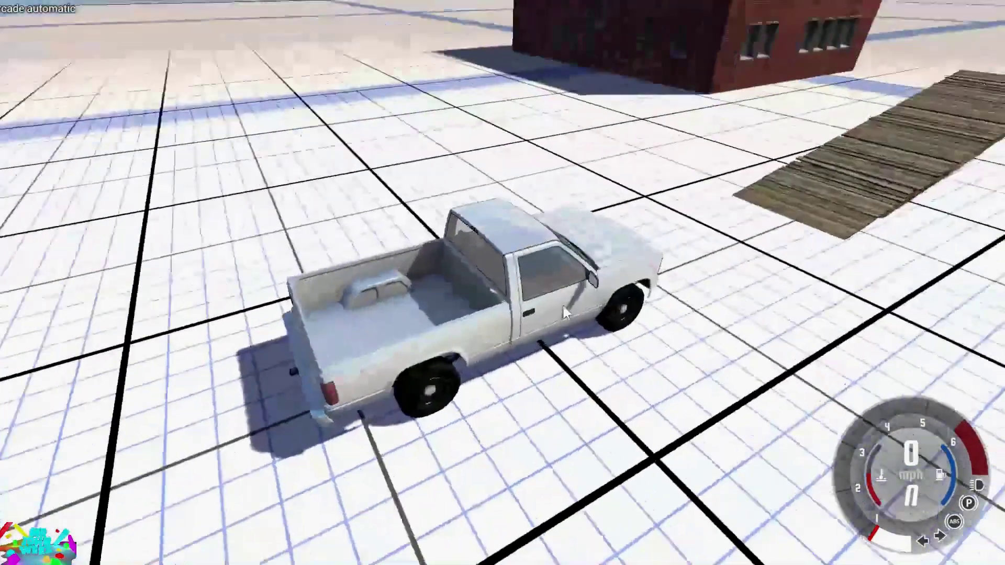
pyautogui.moveTo(563, 306); pyautogui.dragTo(890, 273, button='right')
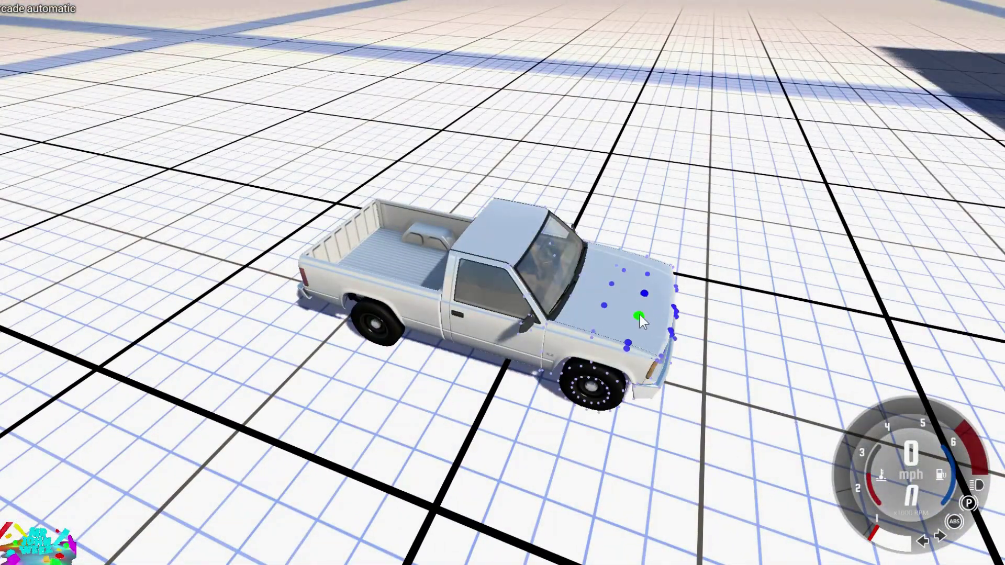
# Flip the truck over and roll it around repeatedly with the node grabber, and reset the truck.
pyautogui.moveTo(639, 316); pyautogui.dragTo(125, 65)
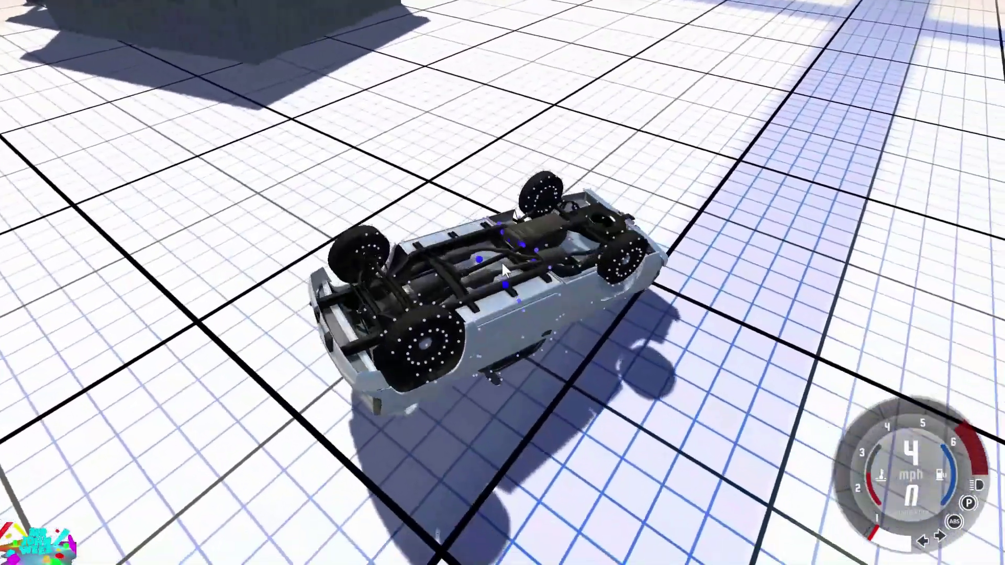
pyautogui.moveTo(501, 262); pyautogui.dragTo(545, 462)
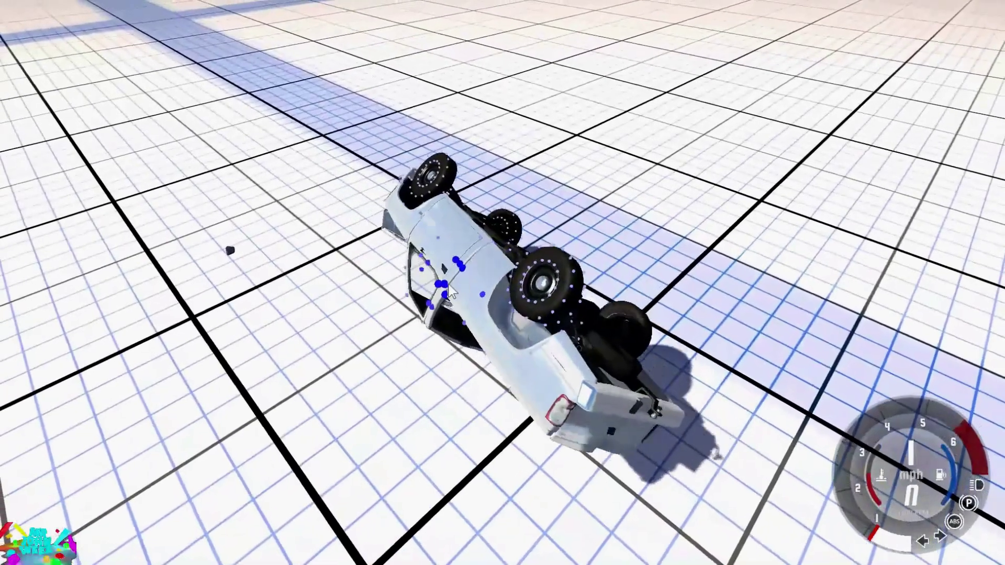
pyautogui.moveTo(450, 293); pyautogui.dragTo(539, 42)
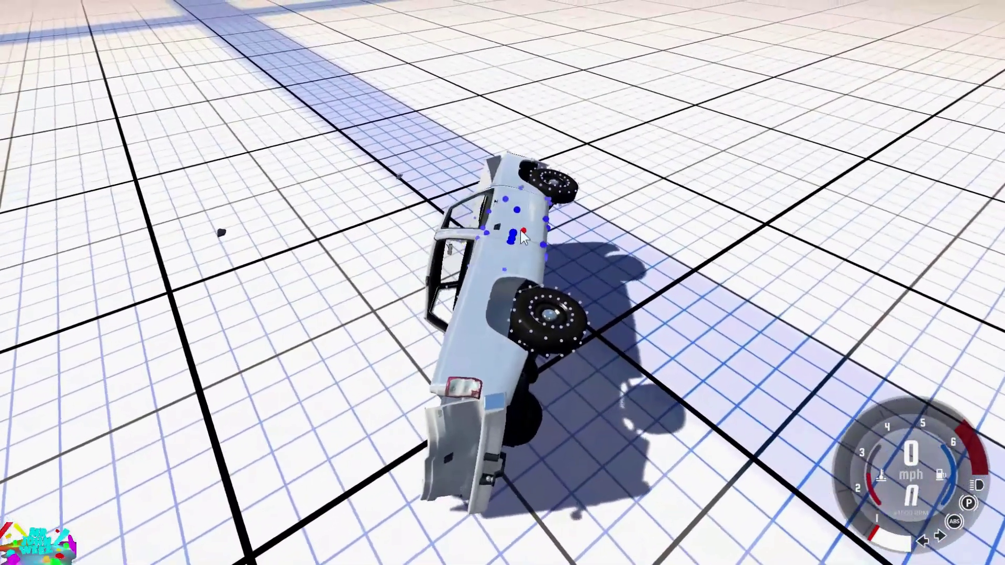
pyautogui.moveTo(524, 237); pyautogui.dragTo(592, 168)
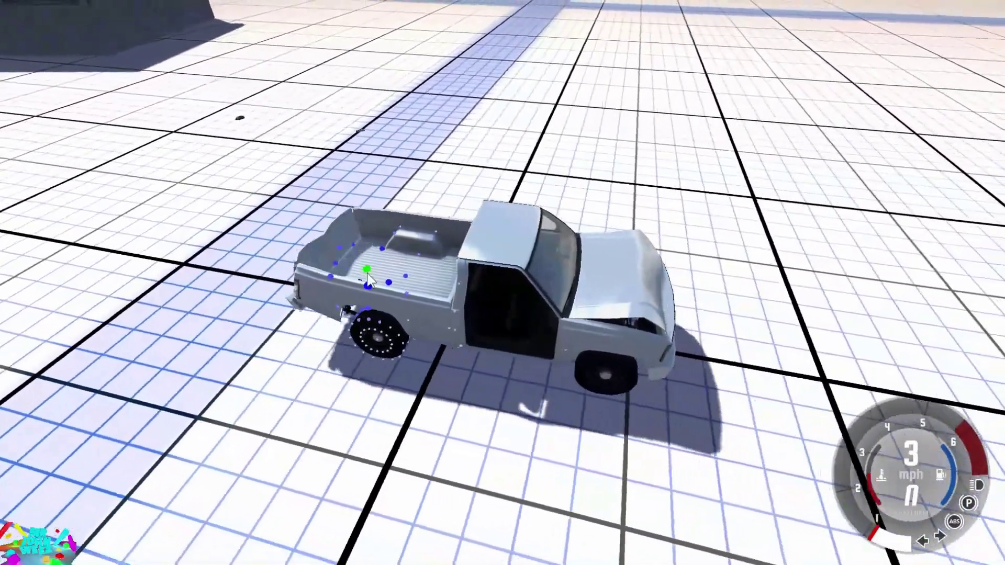
pyautogui.moveTo(367, 281); pyautogui.dragTo(386, 140)
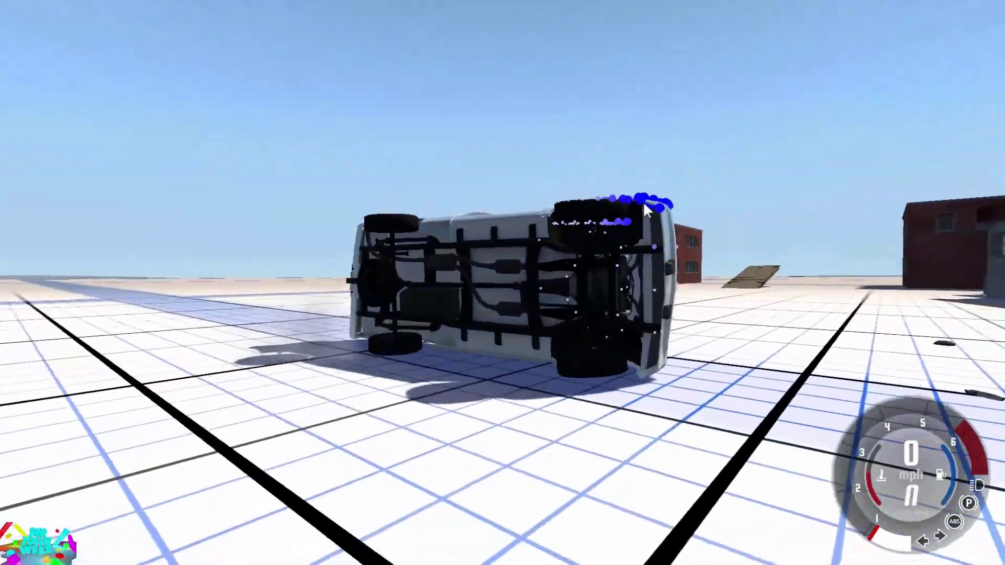
pyautogui.moveTo(644, 206); pyautogui.dragTo(445, 293, button='right')
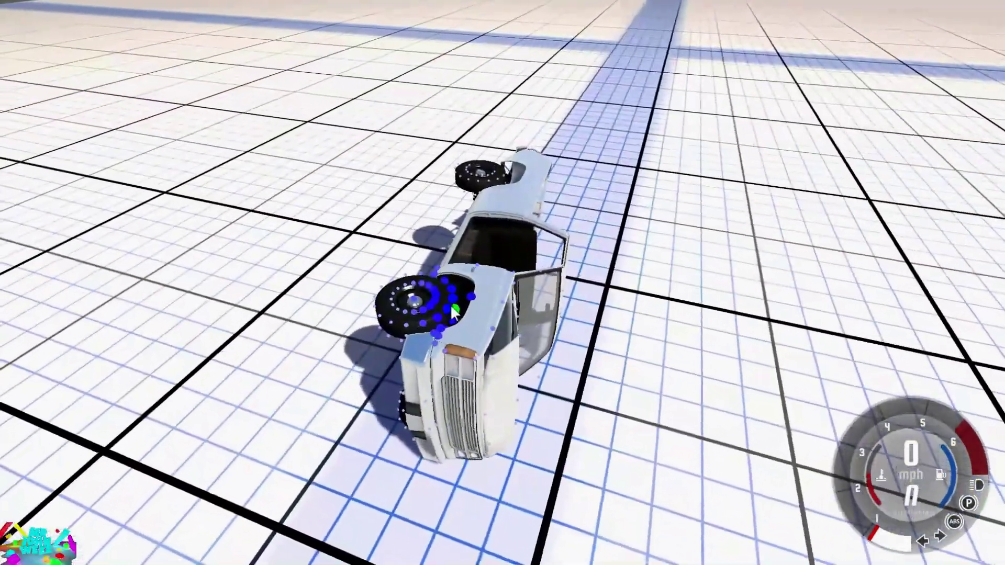
pyautogui.keyDown('ctrl'); pyautogui.moveTo(451, 308); pyautogui.dragTo(1004, 76); pyautogui.keyUp('ctrl')
pyautogui.moveTo(656, 200); pyautogui.dragTo(656, 200)
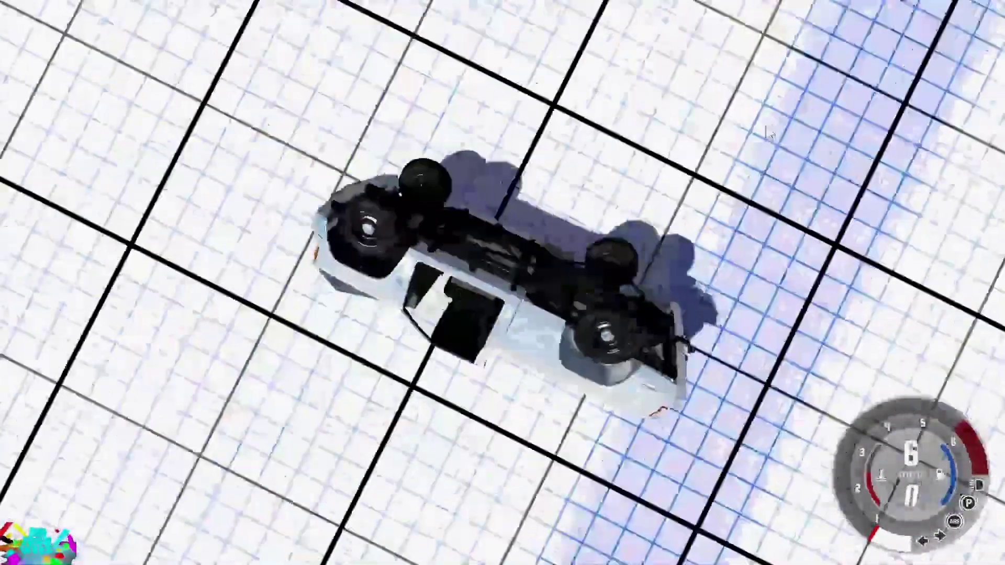
pyautogui.press('r')
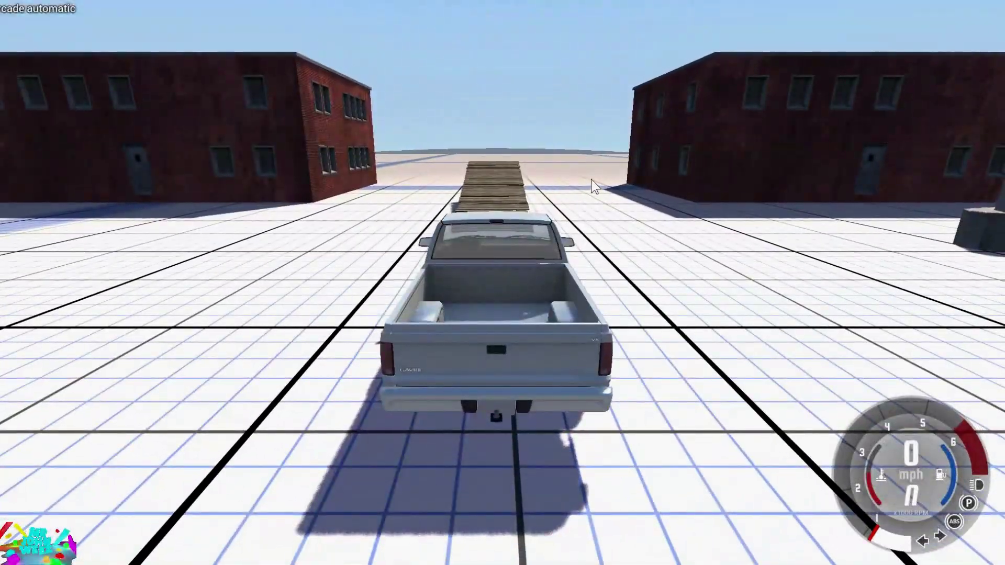
# Reopen the level editor, view the level from above and switch to the Terrain Painter.
pyautogui.moveTo(592, 179); pyautogui.dragTo(578, 153, button='right')
pyautogui.press('s')
pyautogui.press('a')
pyautogui.press('F11')
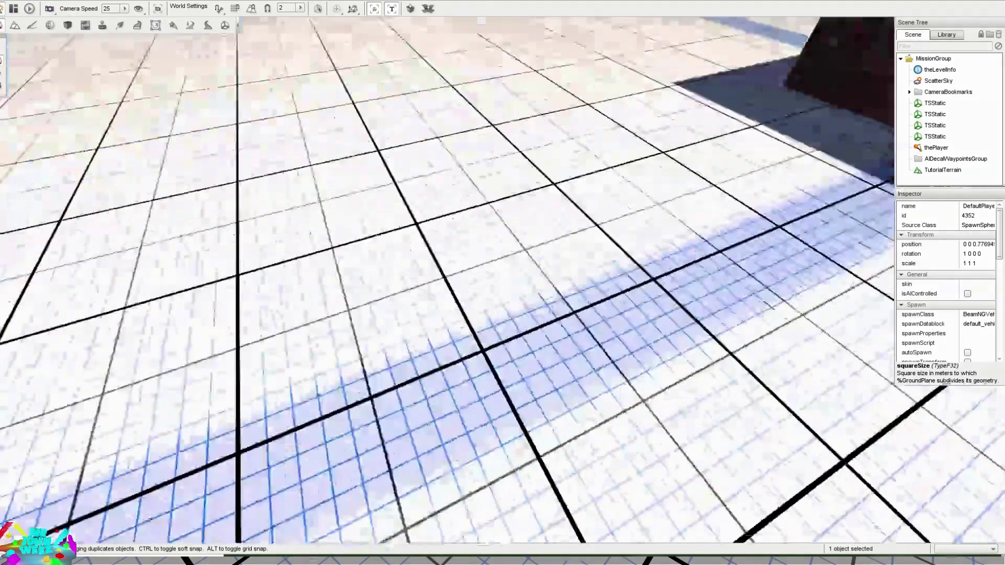
pyautogui.press('s')
pyautogui.moveTo(578, 152); pyautogui.dragTo(596, 136, button='right')
pyautogui.press('w')
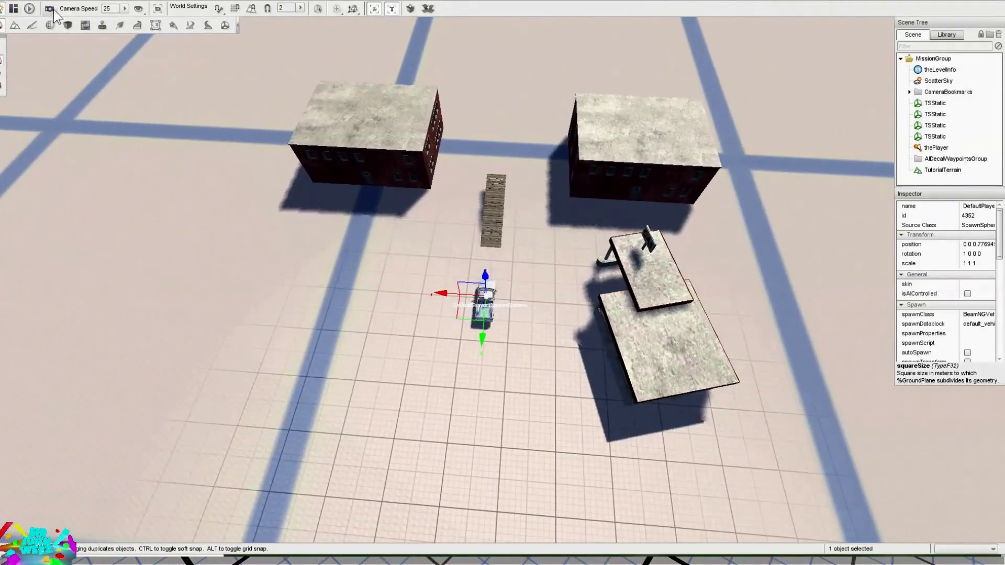
pyautogui.click(31, 27)
# Add a new terrain paint layer that uses the Rock material from the Terrain Materials Editor.
pyautogui.press('w')
pyautogui.moveTo(410, 207); pyautogui.dragTo(444, 292, button='right')
pyautogui.press('a')
pyautogui.press('w')
pyautogui.press('s')
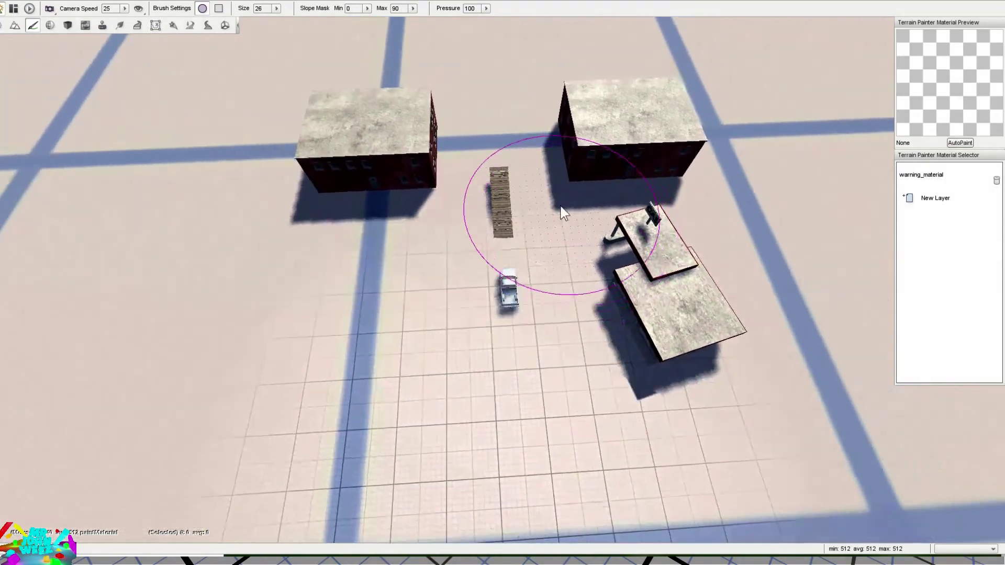
pyautogui.press('w')
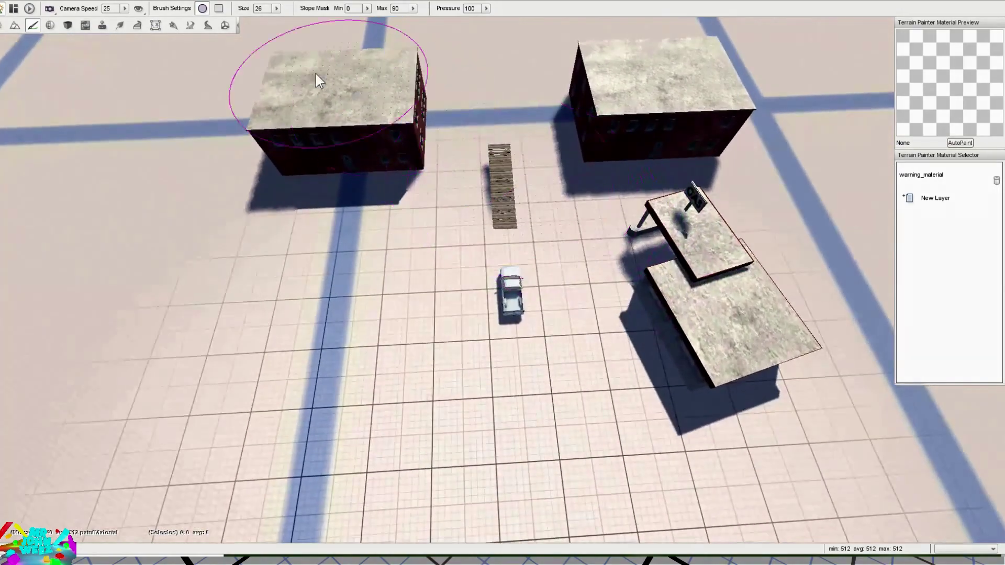
pyautogui.click(917, 197)
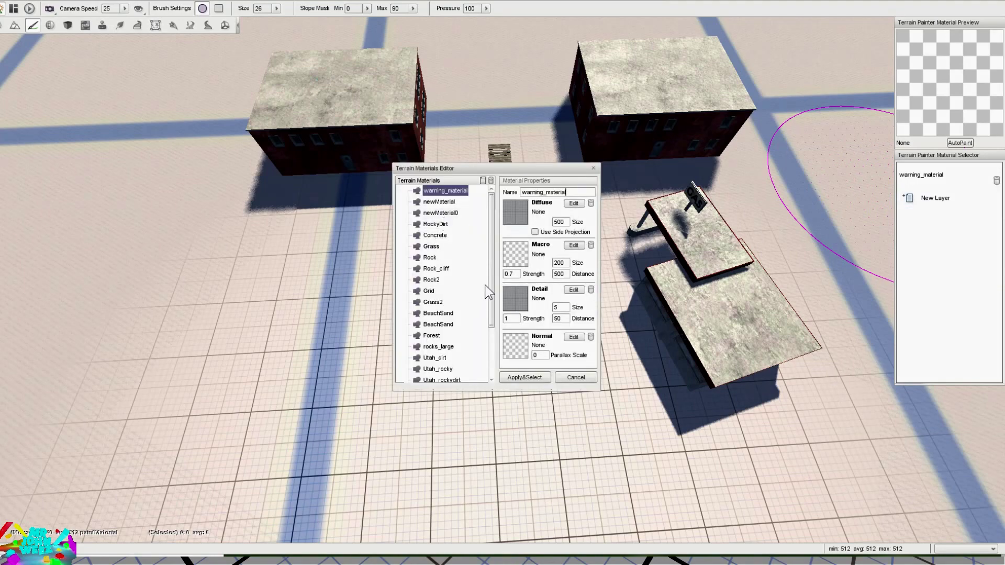
pyautogui.moveTo(497, 342); pyautogui.dragTo(466, 271)
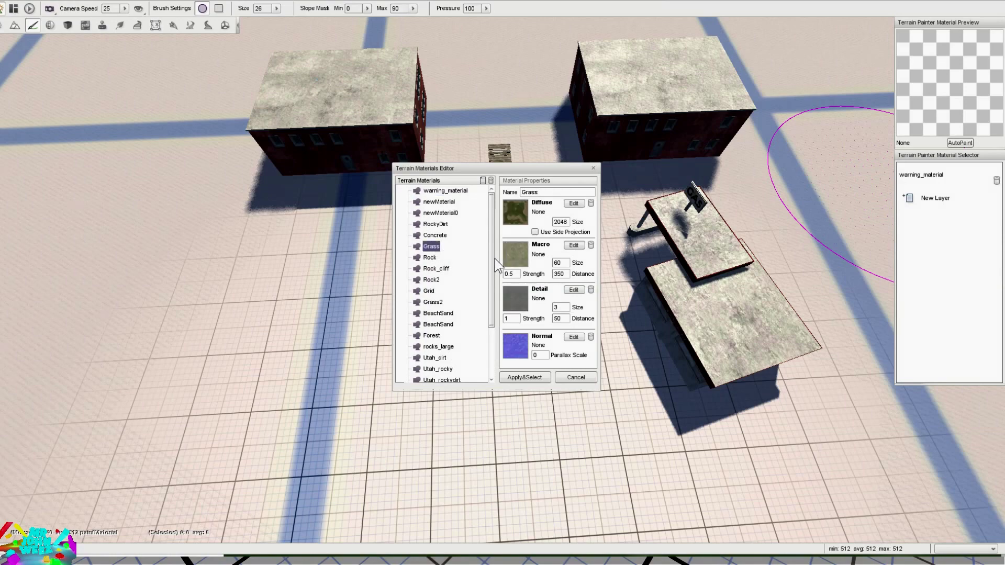
pyautogui.moveTo(495, 259); pyautogui.dragTo(494, 268)
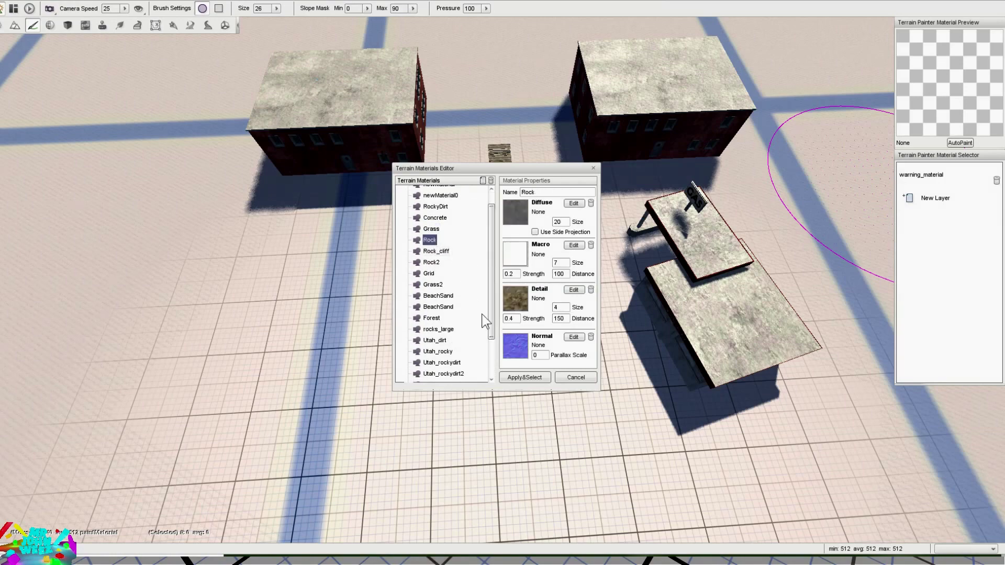
pyautogui.click(520, 377)
# Paint Rock over the ground beside the buildings out to the terrain's edge, using the size 26 brush.
pyautogui.press('s')
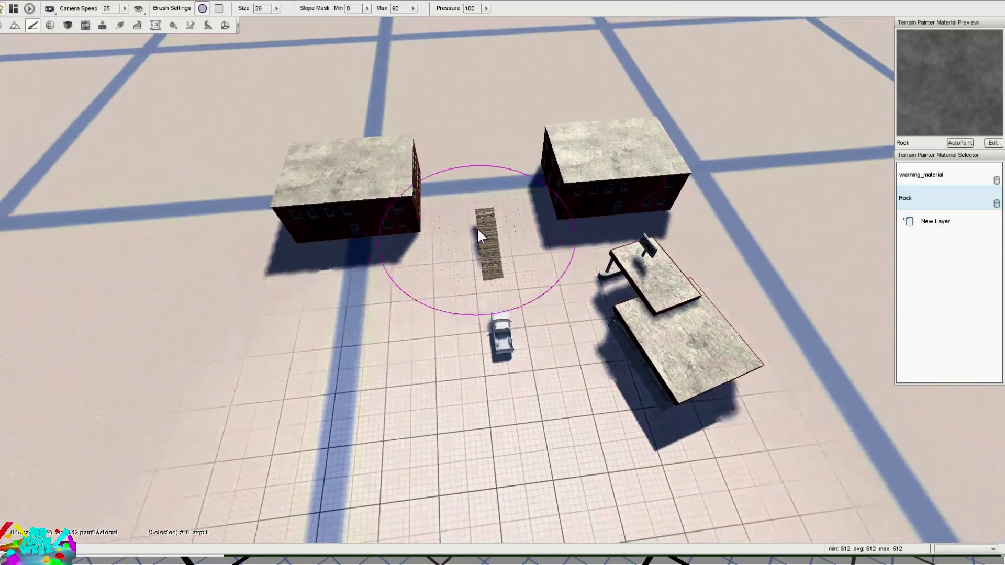
pyautogui.moveTo(266, 190)
pyautogui.mouseDown(button='right')
pyautogui.moveTo(442, 158)
pyautogui.moveTo(472, 183)
pyautogui.mouseUp(button='right')
pyautogui.press('s')
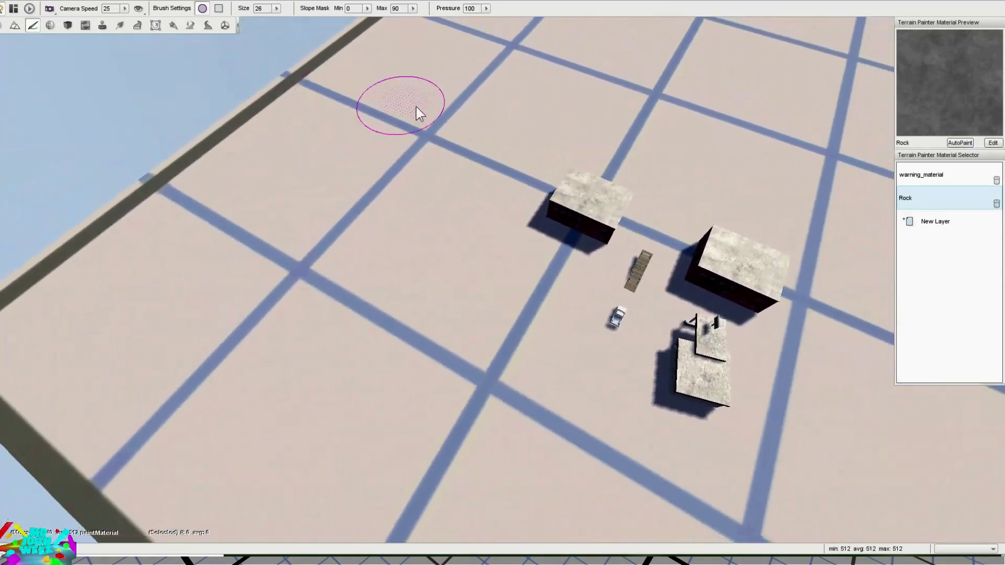
pyautogui.moveTo(440, 130)
pyautogui.mouseDown()
pyautogui.moveTo(311, 341)
pyautogui.moveTo(366, 192)
pyautogui.moveTo(415, 146)
pyautogui.moveTo(482, 134)
pyautogui.moveTo(220, 377)
pyautogui.moveTo(191, 356)
pyautogui.moveTo(288, 409)
pyautogui.moveTo(24, 414)
pyautogui.moveTo(125, 242)
pyautogui.mouseUp()
pyautogui.moveTo(47, 403); pyautogui.dragTo(295, 77)
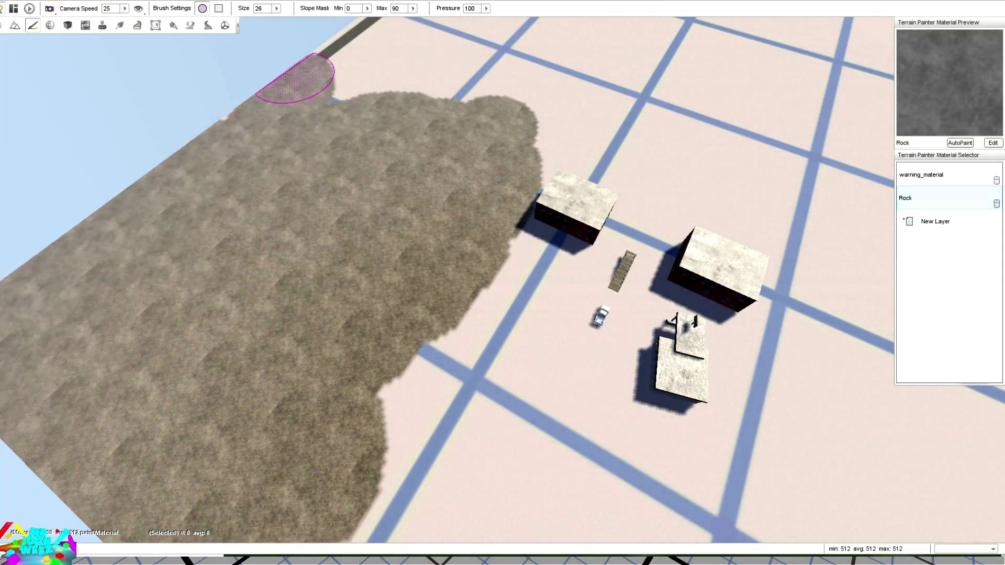
pyautogui.moveTo(231, 126)
pyautogui.mouseDown()
pyautogui.moveTo(476, 103)
pyautogui.moveTo(455, 490)
pyautogui.mouseUp()
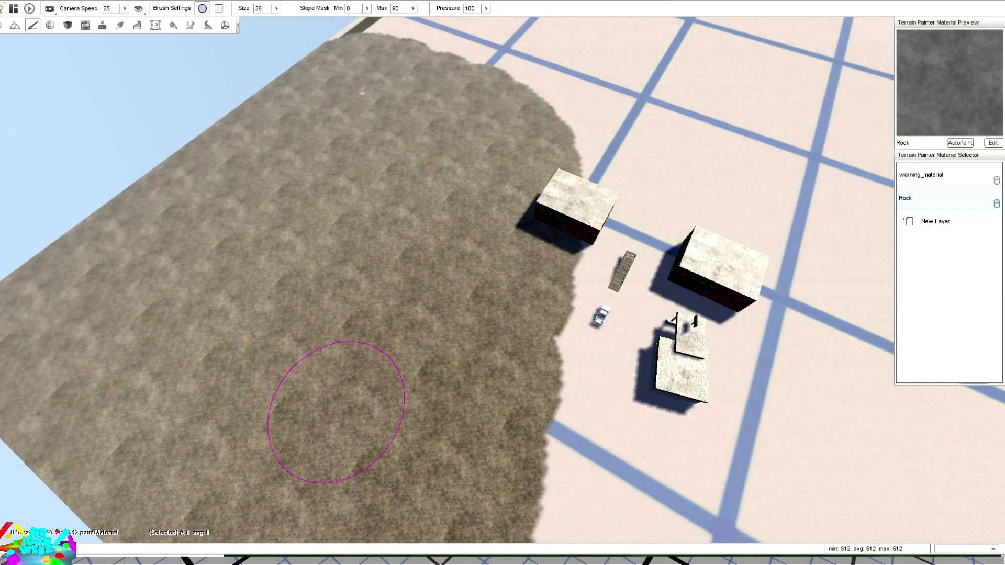
pyautogui.moveTo(362, 390)
pyautogui.mouseDown(button='right')
pyautogui.moveTo(418, 258)
pyautogui.moveTo(405, 347)
pyautogui.mouseUp(button='right')
pyautogui.press('s')
pyautogui.moveTo(338, 350)
pyautogui.mouseDown()
pyautogui.moveTo(323, 355)
pyautogui.moveTo(328, 339)
pyautogui.mouseUp()
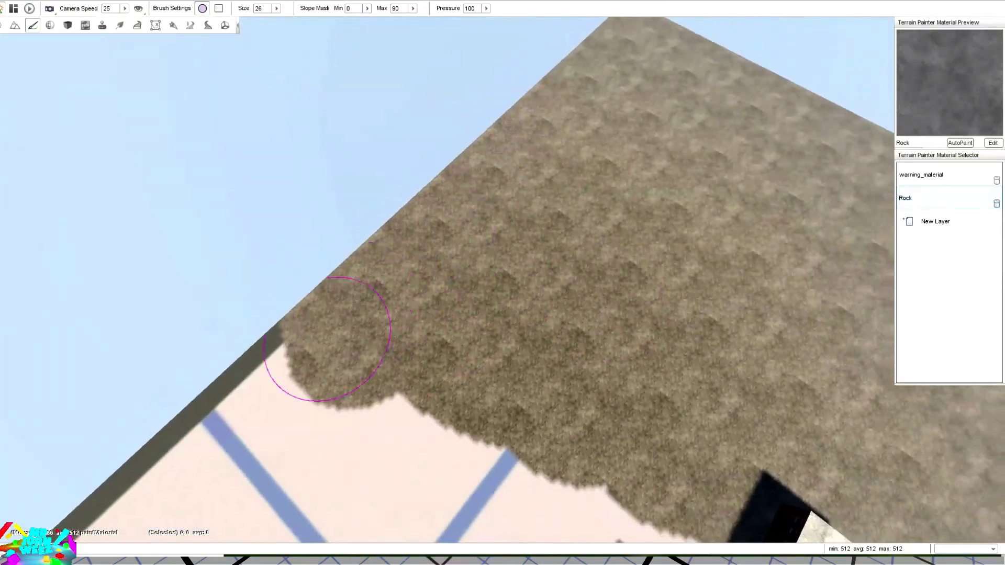
pyautogui.moveTo(327, 340)
pyautogui.mouseDown(button='right')
pyautogui.moveTo(303, 463)
pyautogui.moveTo(532, 257)
pyautogui.mouseUp(button='right')
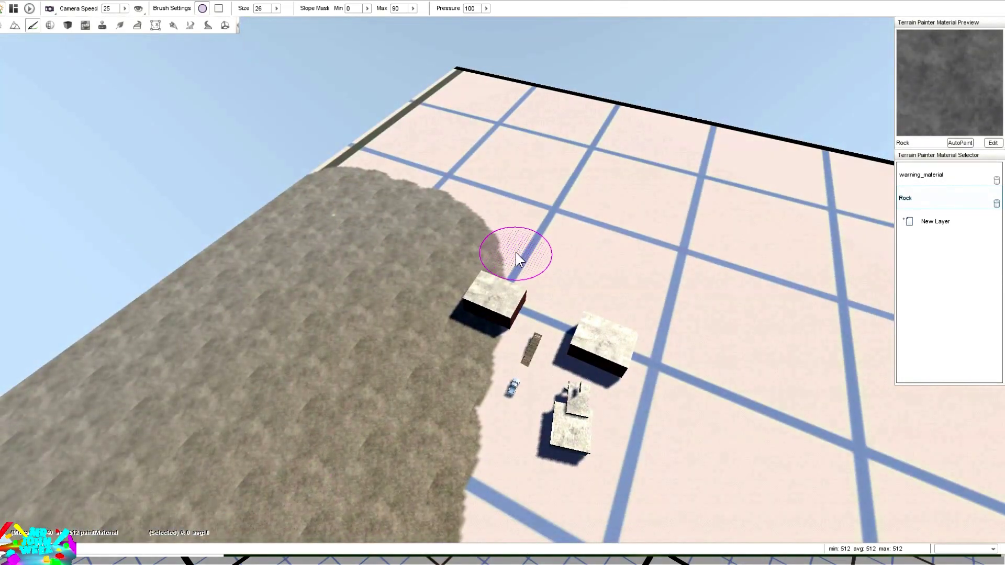
# Undo the Rock painting on the terrain.
pyautogui.moveTo(467, 273)
pyautogui.mouseDown(button='right')
pyautogui.moveTo(440, 301)
pyautogui.moveTo(472, 262)
pyautogui.moveTo(371, 134)
pyautogui.moveTo(506, 313)
pyautogui.mouseUp(button='right')
pyautogui.hotkey('ctrl', 'z')
pyautogui.press('w')
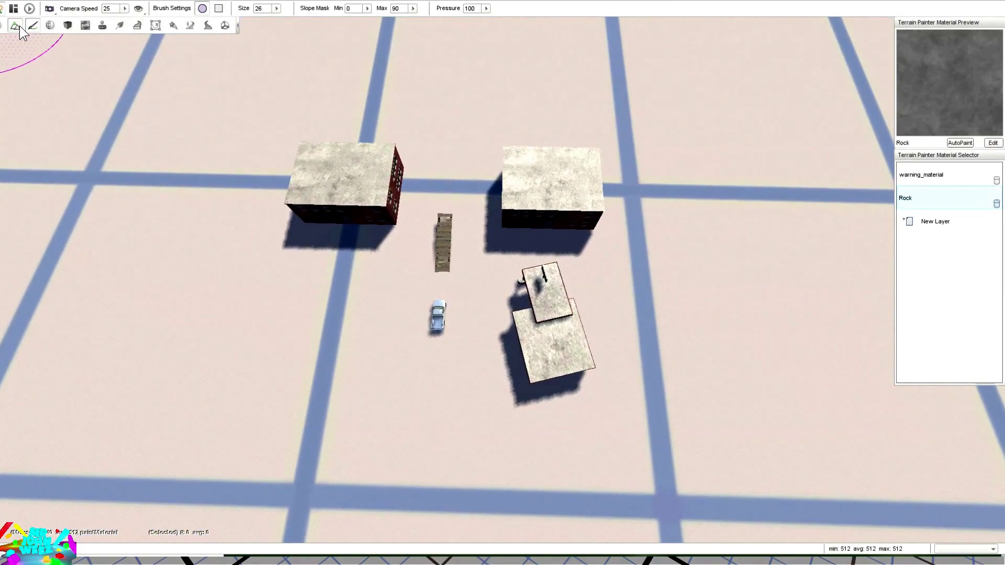
# Switch to the Terrain Editor and go to the open ground away from the buildings.
pyautogui.click(20, 26)
pyautogui.moveTo(127, 89)
pyautogui.mouseDown(button='right')
pyautogui.moveTo(191, 140)
pyautogui.moveTo(8, 37)
pyautogui.mouseUp(button='right')
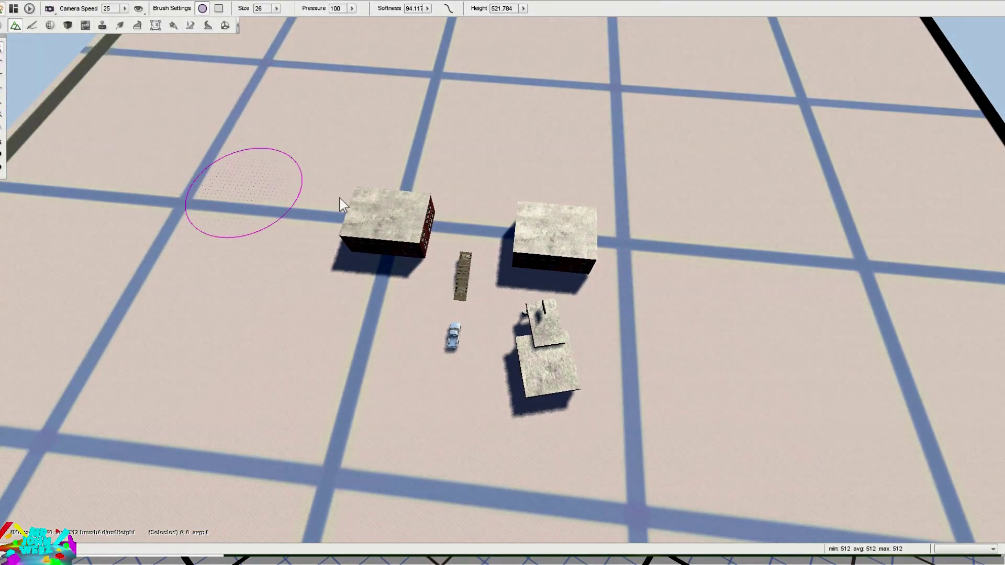
pyautogui.press('w')
pyautogui.moveTo(392, 204)
pyautogui.mouseDown(button='right')
pyautogui.moveTo(267, 212)
pyautogui.moveTo(233, 152)
pyautogui.mouseUp(button='right')
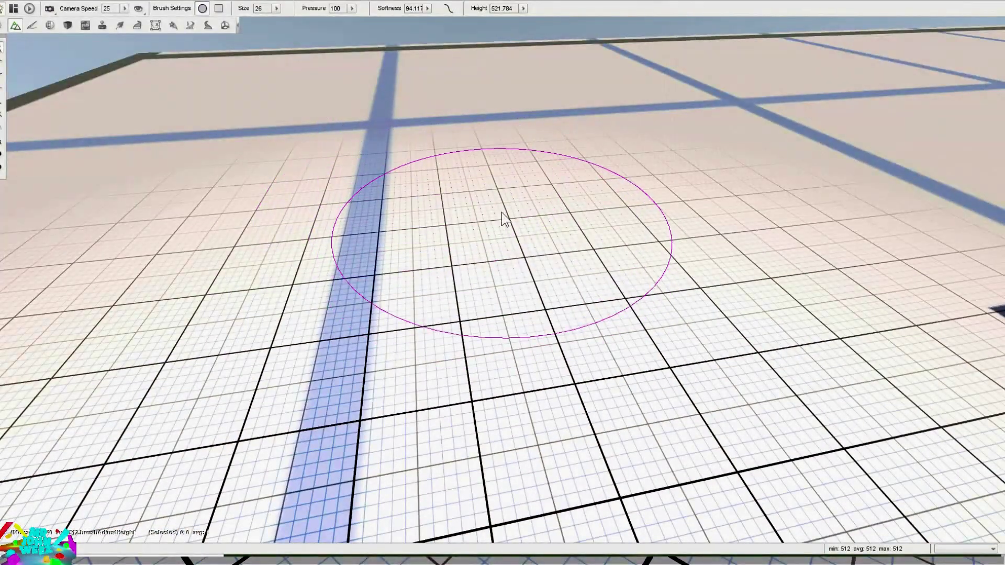
# Try the height-adjusting brush on the open ground and undo the change.
pyautogui.moveTo(500, 241); pyautogui.dragTo(500, 241)
pyautogui.moveTo(500, 283)
pyautogui.mouseDown()
pyautogui.moveTo(501, 226)
pyautogui.moveTo(500, 262)
pyautogui.mouseUp()
pyautogui.moveTo(500, 261)
pyautogui.mouseDown(button='right')
pyautogui.moveTo(545, 267)
pyautogui.moveTo(592, 298)
pyautogui.moveTo(529, 271)
pyautogui.mouseUp(button='right')
pyautogui.press('s')
pyautogui.hotkey('ctrl', 'z')
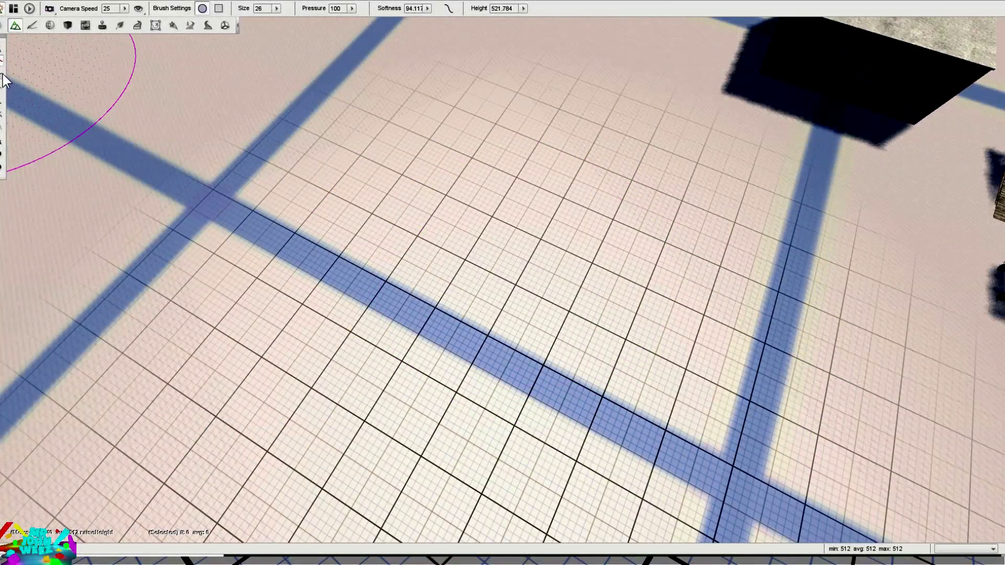
# Raise a group of mountains at the terrain's corner with the Raise Height brush.
pyautogui.press('s')
pyautogui.moveTo(461, 196); pyautogui.dragTo(463, 282, button='right')
pyautogui.moveTo(473, 50); pyautogui.dragTo(375, 160, button='right')
pyautogui.moveTo(375, 161)
pyautogui.mouseDown()
pyautogui.moveTo(370, 288)
pyautogui.moveTo(314, 180)
pyautogui.moveTo(316, 336)
pyautogui.moveTo(175, 218)
pyautogui.moveTo(157, 309)
pyautogui.mouseUp()
pyautogui.moveTo(157, 309)
pyautogui.mouseDown(button='right')
pyautogui.moveTo(247, 179)
pyautogui.moveTo(246, 236)
pyautogui.mouseUp(button='right')
pyautogui.press('s')
pyautogui.moveTo(223, 258)
pyautogui.mouseDown()
pyautogui.moveTo(194, 281)
pyautogui.moveTo(243, 330)
pyautogui.moveTo(247, 262)
pyautogui.moveTo(315, 198)
pyautogui.moveTo(337, 242)
pyautogui.moveTo(287, 360)
pyautogui.moveTo(170, 285)
pyautogui.moveTo(222, 245)
pyautogui.moveTo(362, 206)
pyautogui.moveTo(371, 293)
pyautogui.mouseUp()
pyautogui.moveTo(327, 162)
pyautogui.mouseDown()
pyautogui.moveTo(393, 152)
pyautogui.moveTo(355, 225)
pyautogui.moveTo(314, 191)
pyautogui.moveTo(263, 246)
pyautogui.moveTo(315, 456)
pyautogui.moveTo(375, 483)
pyautogui.moveTo(389, 479)
pyautogui.moveTo(424, 230)
pyautogui.moveTo(455, 269)
pyautogui.moveTo(471, 483)
pyautogui.moveTo(425, 280)
pyautogui.mouseUp()
pyautogui.press('d')
# Smooth the raised mountains at the terrain's corner with the Smooth Height brush.
pyautogui.moveTo(425, 281); pyautogui.dragTo(293, 254, button='right')
pyautogui.moveTo(524, 231); pyautogui.dragTo(487, 227, button='right')
pyautogui.moveTo(578, 242); pyautogui.dragTo(366, 225, button='right')
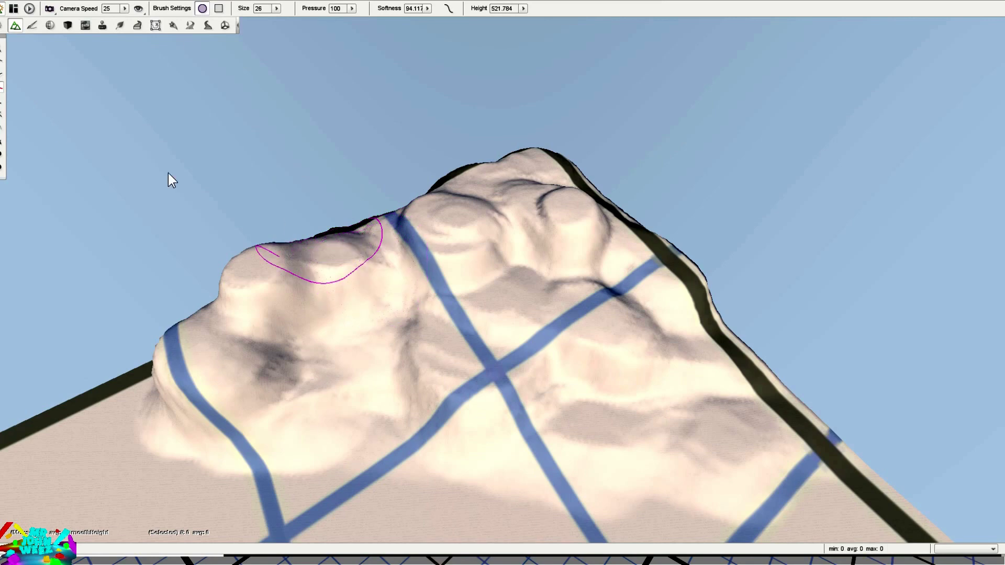
pyautogui.moveTo(440, 246)
pyautogui.mouseDown()
pyautogui.moveTo(204, 361)
pyautogui.moveTo(548, 410)
pyautogui.moveTo(329, 272)
pyautogui.moveTo(377, 231)
pyautogui.moveTo(588, 281)
pyautogui.moveTo(730, 438)
pyautogui.moveTo(746, 419)
pyautogui.mouseUp()
pyautogui.moveTo(518, 338)
pyautogui.mouseDown(button='right')
pyautogui.moveTo(511, 393)
pyautogui.moveTo(209, 377)
pyautogui.mouseUp(button='right')
pyautogui.press('w')
pyautogui.moveTo(968, 456)
pyautogui.mouseDown(button='right')
pyautogui.moveTo(617, 180)
pyautogui.moveTo(520, 339)
pyautogui.moveTo(660, 244)
pyautogui.mouseUp(button='right')
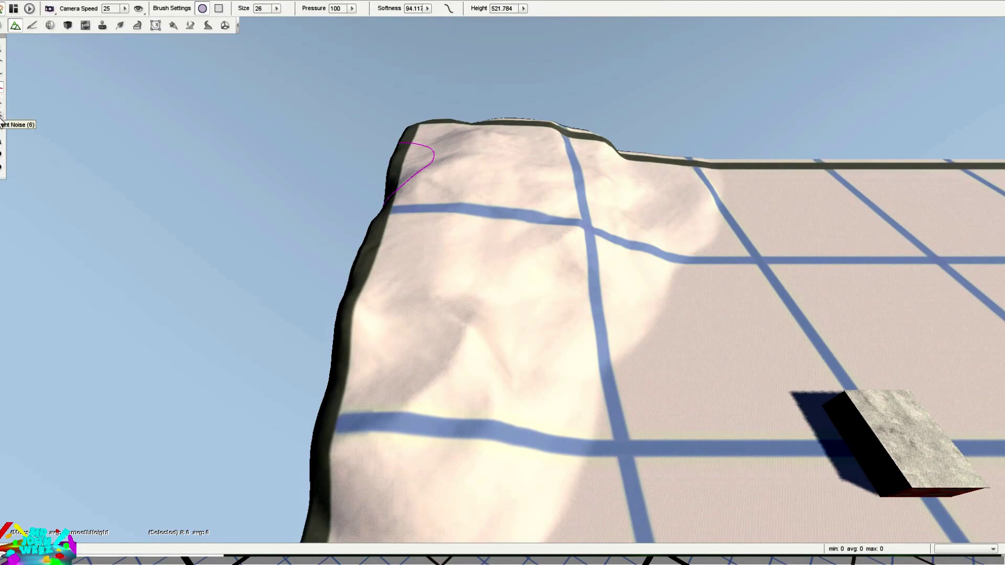
# Roughen the smoothed mountains into jagged peaks with the Paint Noise brush.
pyautogui.moveTo(284, 225)
pyautogui.mouseDown(button='right')
pyautogui.moveTo(456, 294)
pyautogui.moveTo(674, 279)
pyautogui.moveTo(676, 231)
pyautogui.mouseUp(button='right')
pyautogui.moveTo(676, 231)
pyautogui.mouseDown()
pyautogui.moveTo(681, 241)
pyautogui.moveTo(472, 248)
pyautogui.moveTo(637, 253)
pyautogui.moveTo(590, 330)
pyautogui.moveTo(763, 258)
pyautogui.moveTo(848, 393)
pyautogui.moveTo(579, 400)
pyautogui.moveTo(339, 369)
pyautogui.moveTo(394, 338)
pyautogui.moveTo(531, 380)
pyautogui.moveTo(755, 488)
pyautogui.mouseUp()
pyautogui.moveTo(757, 479); pyautogui.dragTo(727, 447, button='right')
pyautogui.press('s')
pyautogui.press('d')
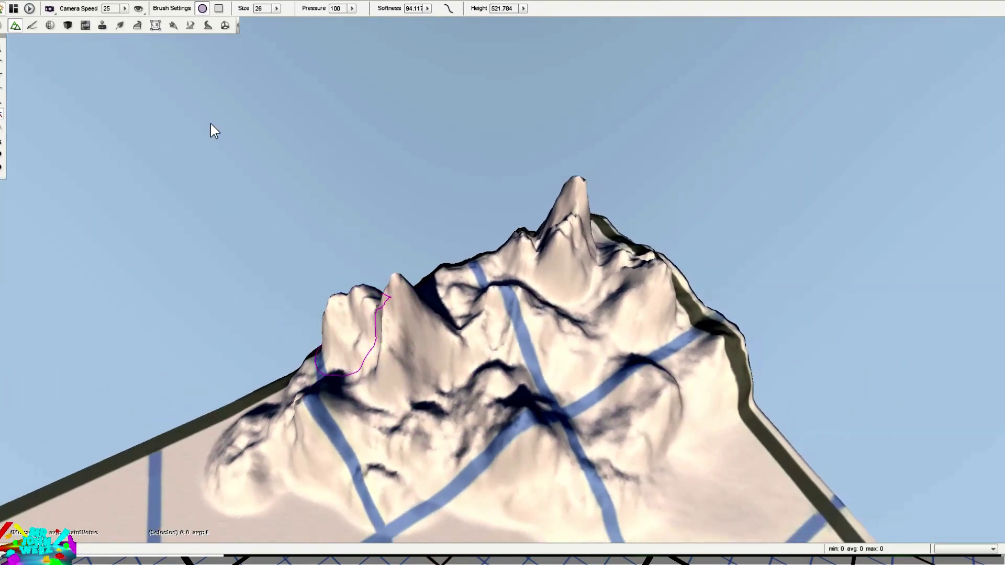
# Lower the brush pressure to about 23 and paint noise on the mountain slopes near the terrain's edge.
pyautogui.click(353, 9)
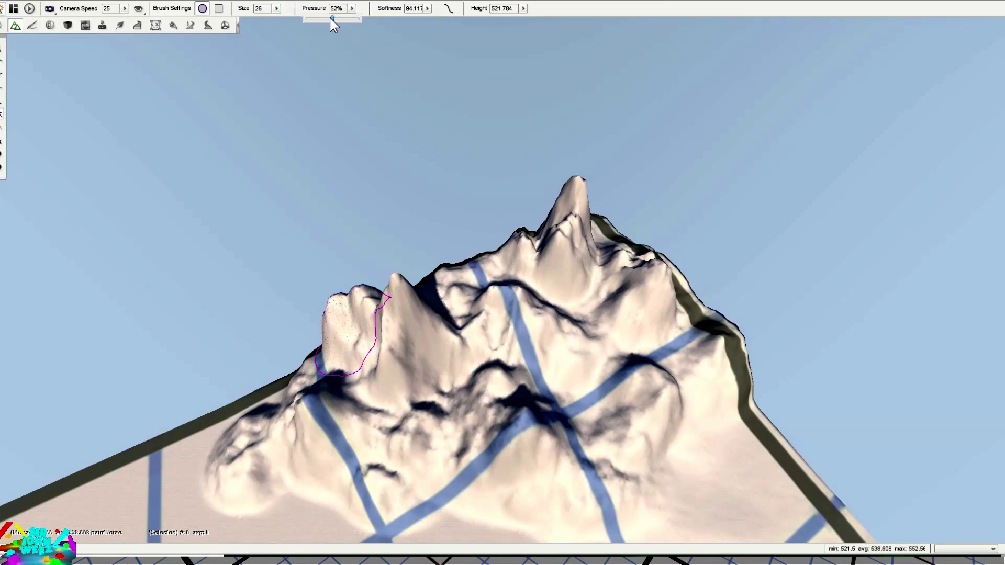
pyautogui.moveTo(330, 19)
pyautogui.mouseDown()
pyautogui.moveTo(307, 23)
pyautogui.moveTo(317, 20)
pyautogui.mouseUp()
pyautogui.click(449, 280)
pyautogui.press('w')
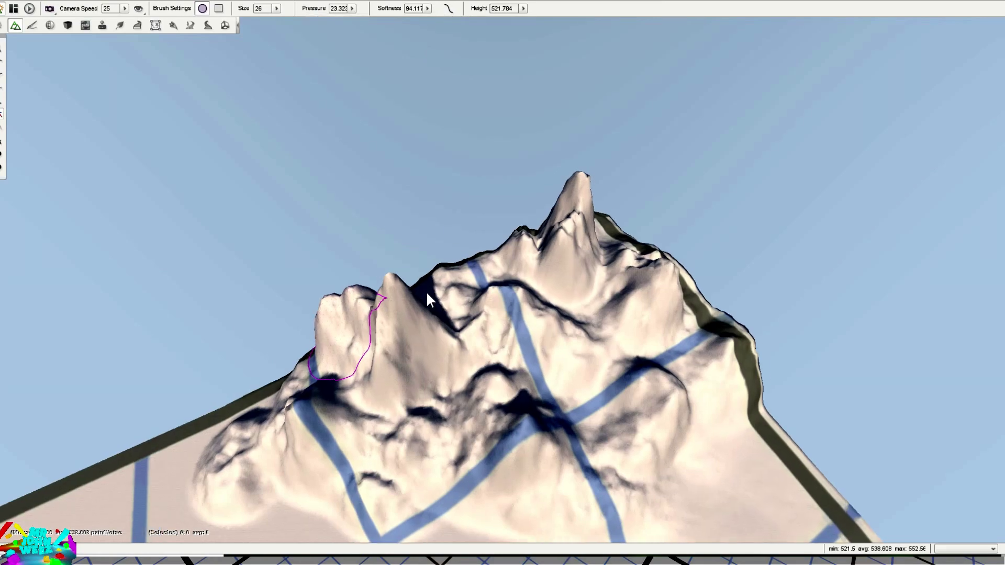
pyautogui.moveTo(403, 265)
pyautogui.mouseDown(button='right')
pyautogui.moveTo(394, 293)
pyautogui.moveTo(492, 293)
pyautogui.moveTo(403, 264)
pyautogui.moveTo(417, 285)
pyautogui.mouseUp(button='right')
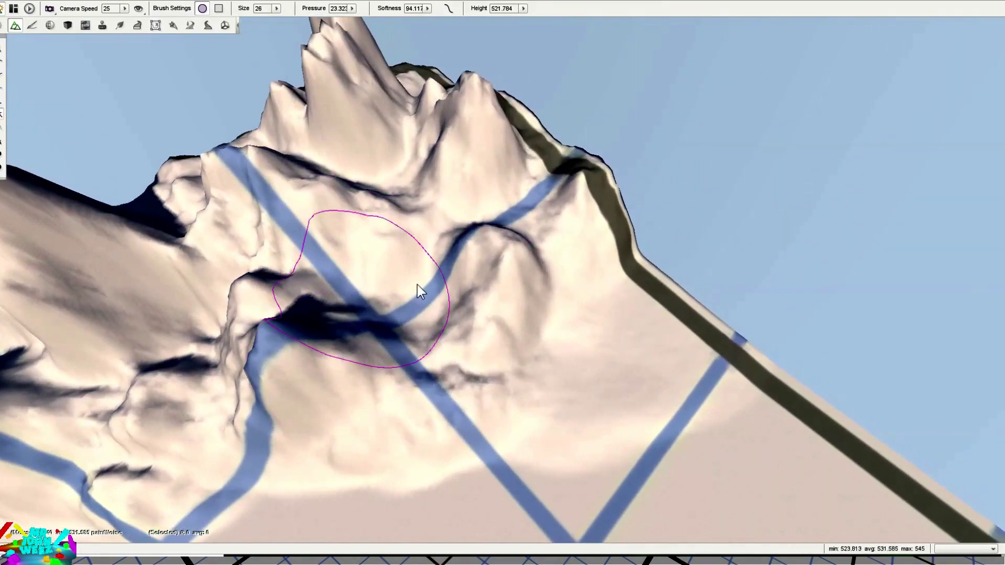
pyautogui.moveTo(618, 293)
pyautogui.mouseDown()
pyautogui.moveTo(599, 321)
pyautogui.moveTo(611, 310)
pyautogui.moveTo(676, 330)
pyautogui.moveTo(630, 348)
pyautogui.mouseUp()
pyautogui.press('w')
pyautogui.moveTo(630, 349)
pyautogui.mouseDown(button='right')
pyautogui.moveTo(588, 299)
pyautogui.moveTo(544, 338)
pyautogui.moveTo(508, 319)
pyautogui.moveTo(461, 251)
pyautogui.mouseUp(button='right')
pyautogui.press('s')
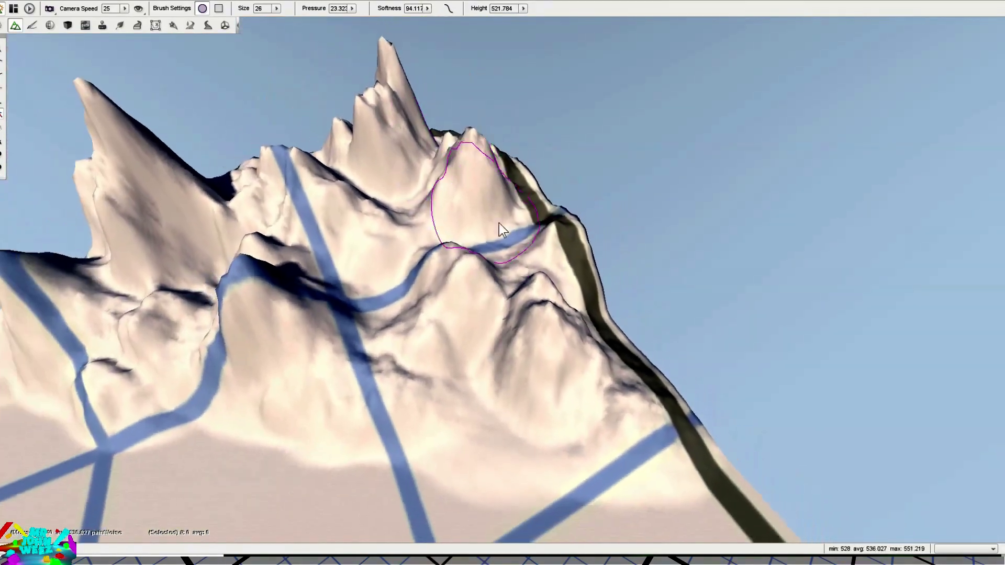
pyautogui.moveTo(498, 222)
pyautogui.mouseDown(button='right')
pyautogui.moveTo(498, 291)
pyautogui.moveTo(516, 291)
pyautogui.mouseUp(button='right')
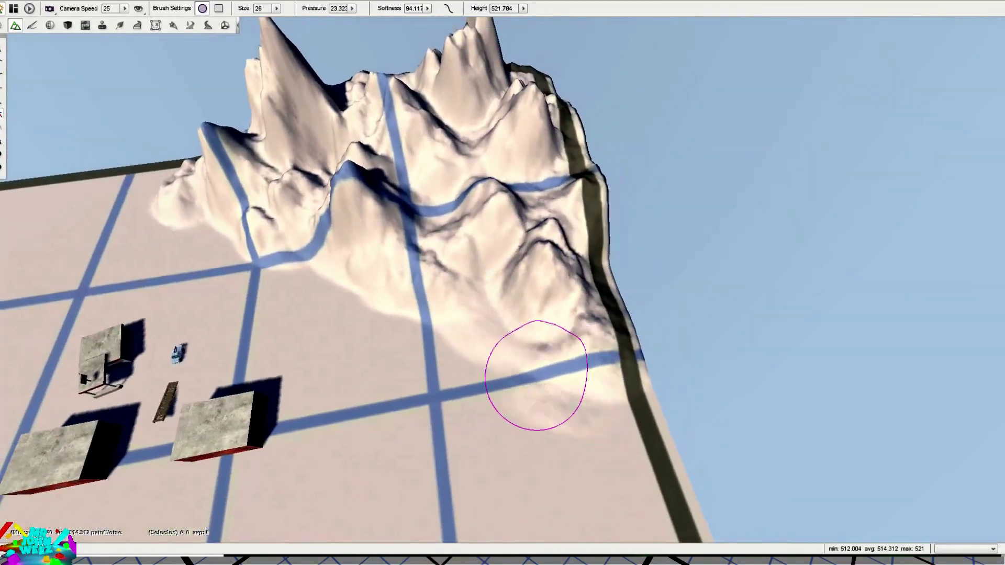
# Paint noise along the foothills facing the buildings and over the neighbouring mountain slopes.
pyautogui.moveTo(536, 378)
pyautogui.mouseDown()
pyautogui.moveTo(557, 396)
pyautogui.moveTo(325, 296)
pyautogui.moveTo(292, 256)
pyautogui.moveTo(135, 187)
pyautogui.mouseUp()
pyautogui.moveTo(367, 157)
pyautogui.mouseDown()
pyautogui.moveTo(399, 131)
pyautogui.moveTo(450, 127)
pyautogui.mouseUp()
pyautogui.press('d')
pyautogui.press('w')
pyautogui.moveTo(454, 128)
pyautogui.mouseDown(button='right')
pyautogui.moveTo(388, 134)
pyautogui.moveTo(414, 131)
pyautogui.mouseUp(button='right')
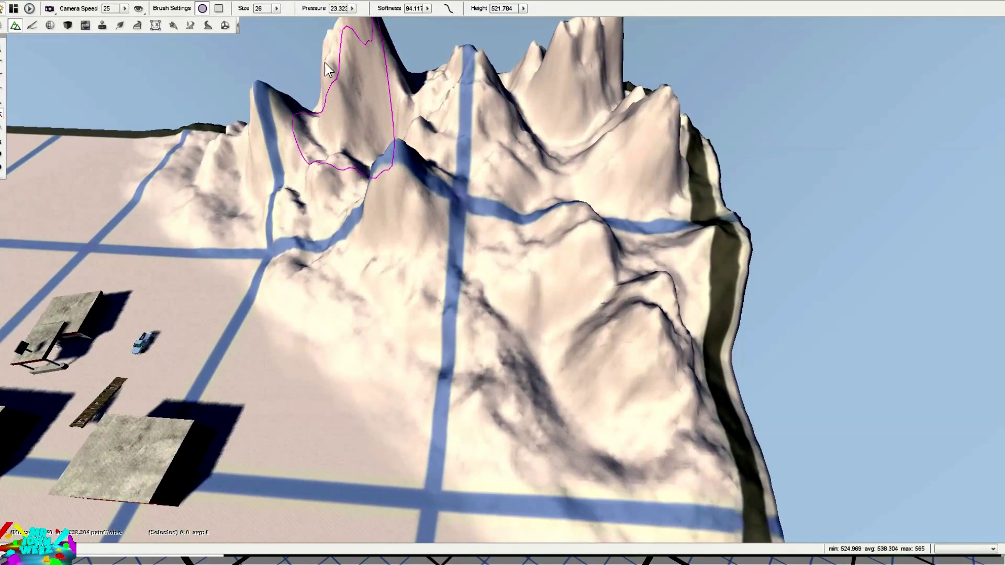
pyautogui.press('s')
pyautogui.moveTo(515, 135)
pyautogui.mouseDown(button='right')
pyautogui.moveTo(506, 136)
pyautogui.moveTo(494, 189)
pyautogui.moveTo(431, 120)
pyautogui.mouseUp(button='right')
pyautogui.press('s')
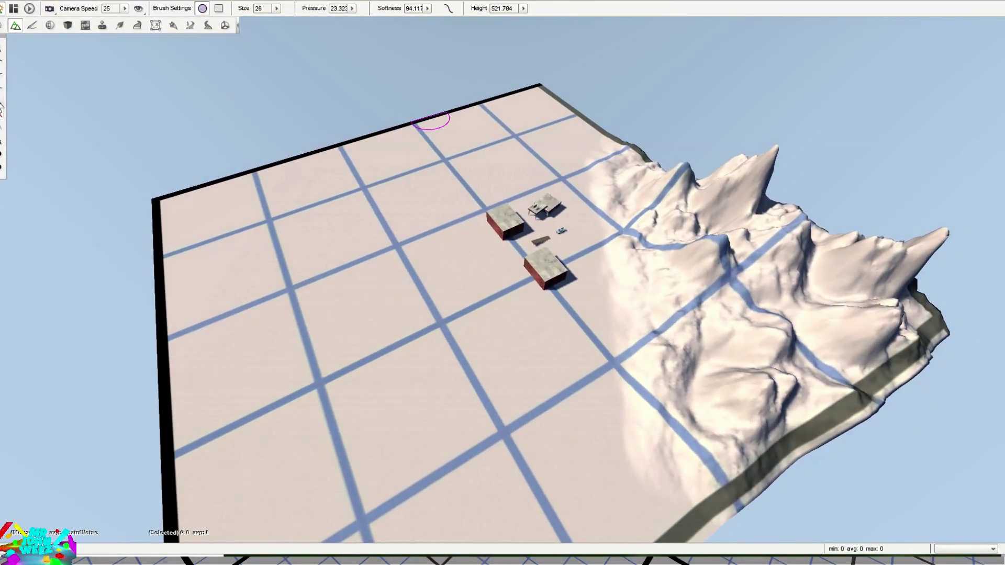
# Lower the flat terrain corner where the black and grey edges meet with the Lower Height brush.
pyautogui.click(2, 80)
pyautogui.moveTo(451, 172); pyautogui.dragTo(431, 196, button='right')
pyautogui.press('w')
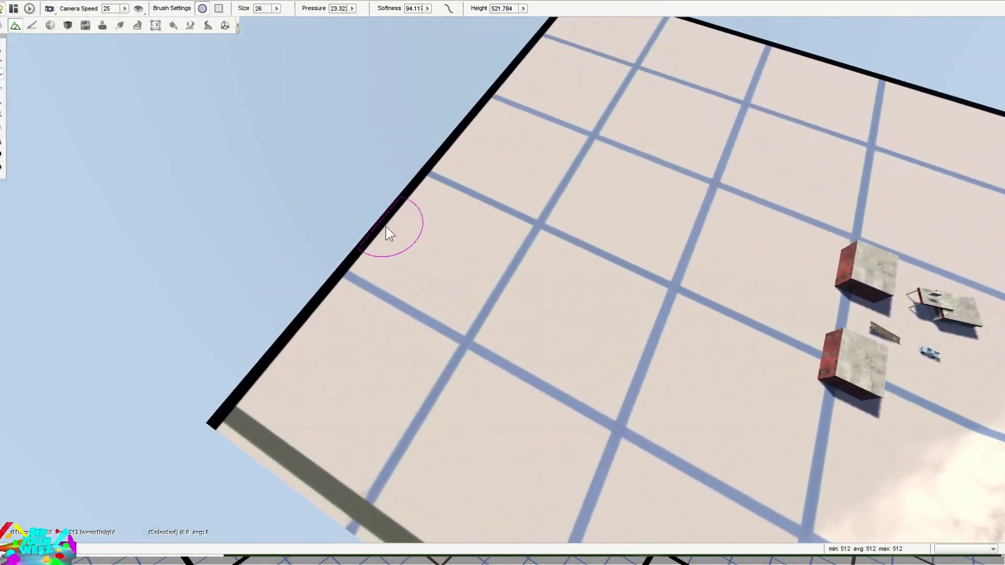
pyautogui.moveTo(386, 227); pyautogui.dragTo(369, 232, button='right')
pyautogui.moveTo(287, 259)
pyautogui.mouseDown()
pyautogui.moveTo(274, 257)
pyautogui.moveTo(369, 349)
pyautogui.moveTo(400, 253)
pyautogui.moveTo(419, 296)
pyautogui.mouseUp()
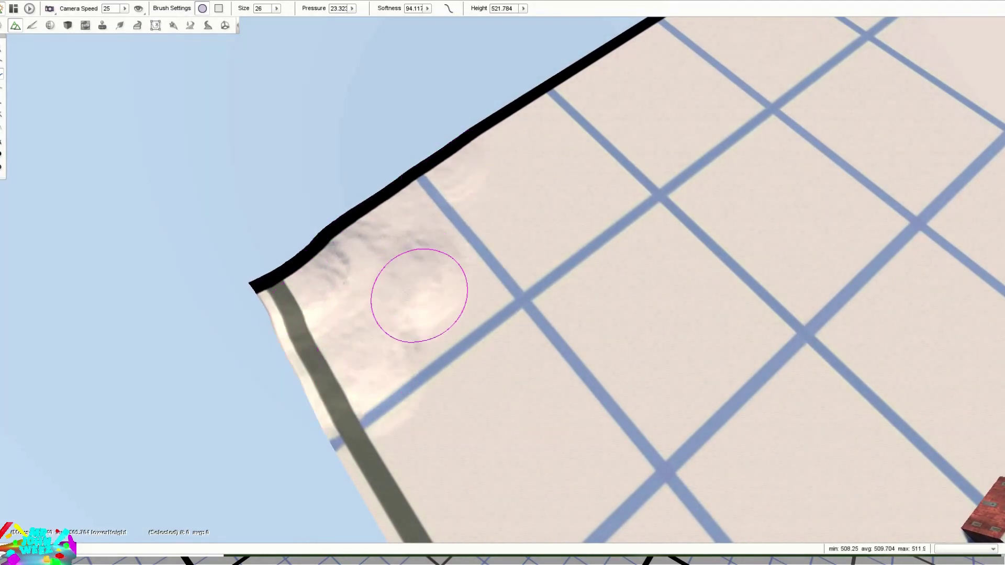
pyautogui.moveTo(344, 326)
pyautogui.mouseDown()
pyautogui.moveTo(295, 291)
pyautogui.moveTo(359, 426)
pyautogui.moveTo(350, 384)
pyautogui.moveTo(393, 278)
pyautogui.moveTo(442, 234)
pyautogui.moveTo(436, 203)
pyautogui.mouseUp()
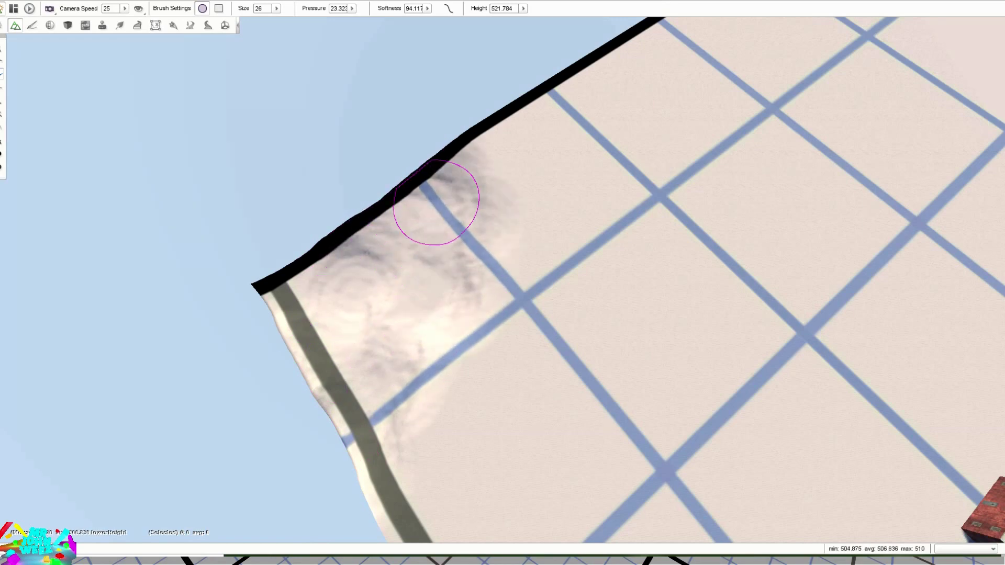
pyautogui.moveTo(361, 262); pyautogui.dragTo(343, 318)
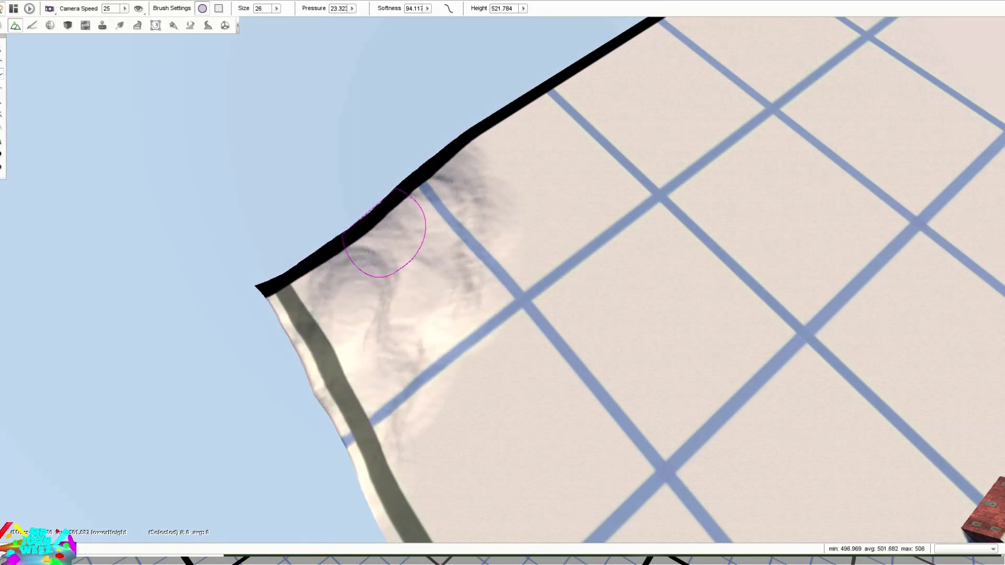
pyautogui.moveTo(384, 233)
pyautogui.mouseDown()
pyautogui.moveTo(346, 400)
pyautogui.moveTo(382, 303)
pyautogui.mouseUp()
# Extend the lowered corner area along the terrain's grey edge with the Lower Height brush.
pyautogui.moveTo(381, 303)
pyautogui.mouseDown(button='right')
pyautogui.moveTo(408, 305)
pyautogui.moveTo(258, 400)
pyautogui.moveTo(568, 256)
pyautogui.moveTo(673, 335)
pyautogui.moveTo(817, 358)
pyautogui.moveTo(653, 261)
pyautogui.moveTo(463, 259)
pyautogui.mouseUp(button='right')
pyautogui.press('s')
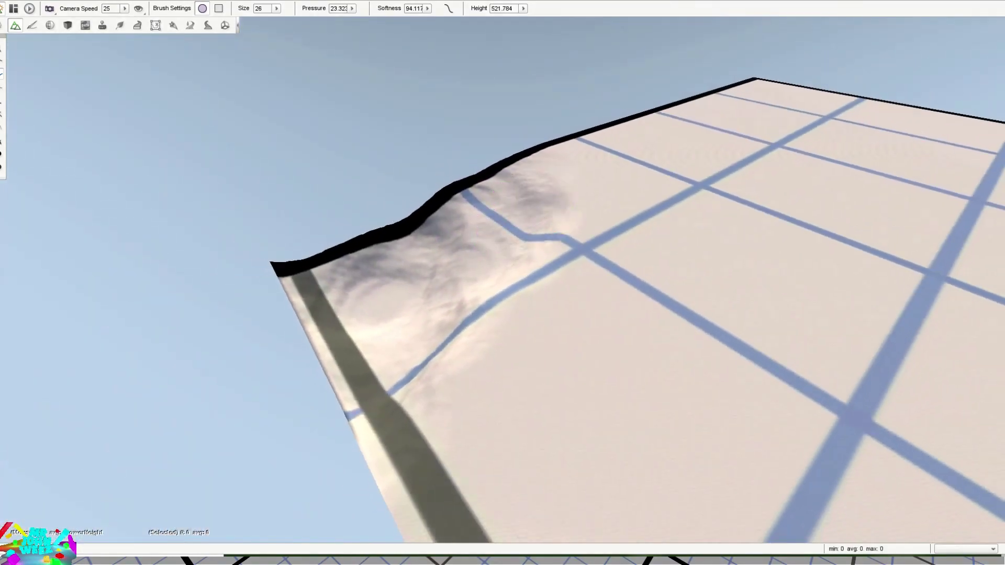
pyautogui.moveTo(533, 185)
pyautogui.mouseDown()
pyautogui.moveTo(520, 377)
pyautogui.moveTo(444, 467)
pyautogui.moveTo(289, 273)
pyautogui.mouseUp()
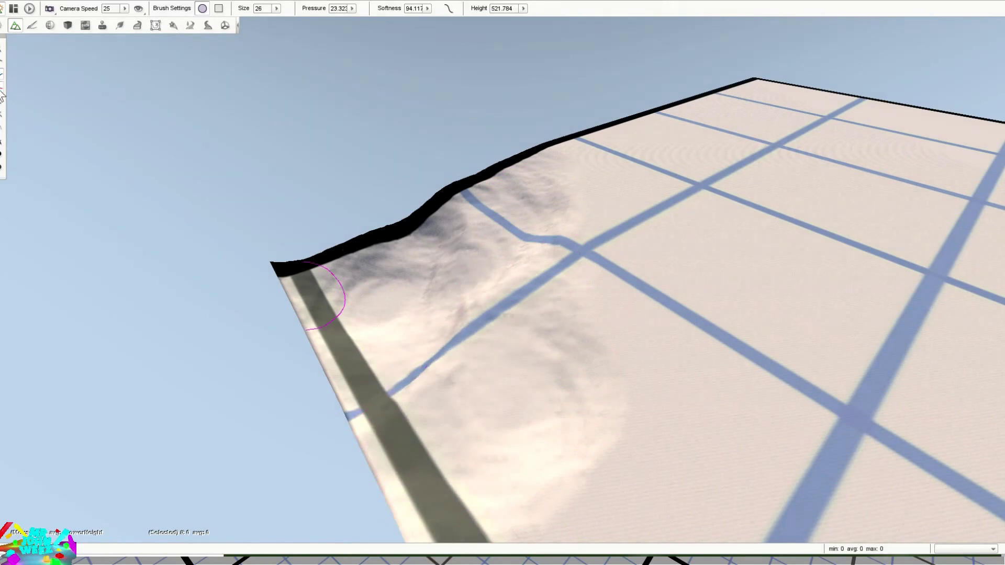
# Even out the lowered corner's slopes with the Smooth Height and Smooth Slope brushes.
pyautogui.moveTo(493, 269); pyautogui.dragTo(330, 326)
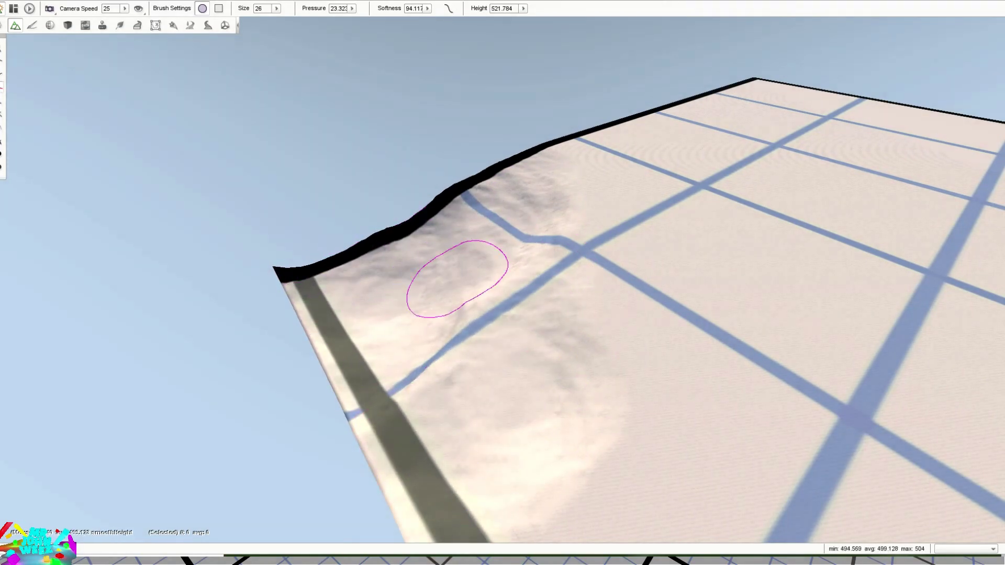
pyautogui.moveTo(571, 471); pyautogui.dragTo(448, 430)
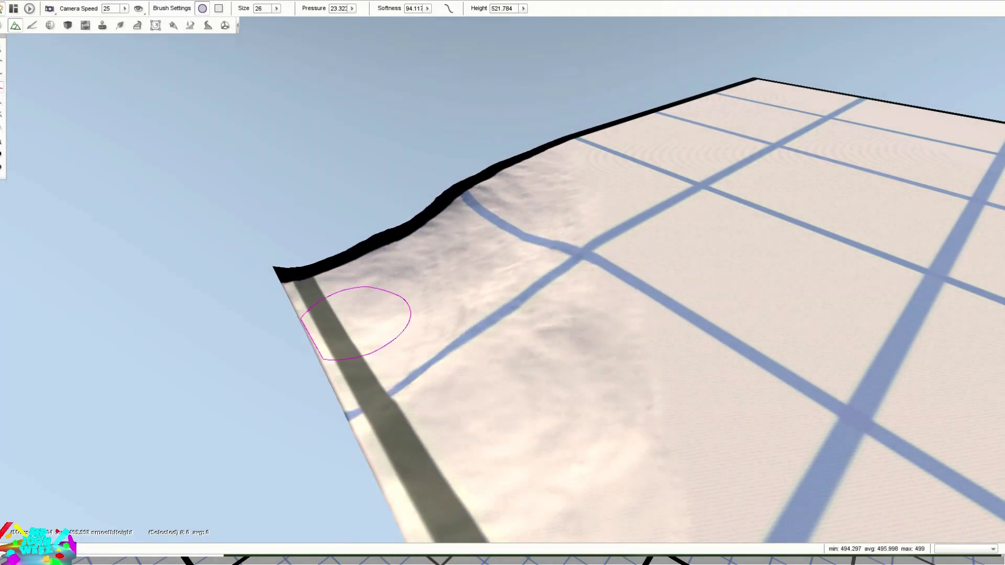
pyautogui.moveTo(341, 330); pyautogui.dragTo(433, 484)
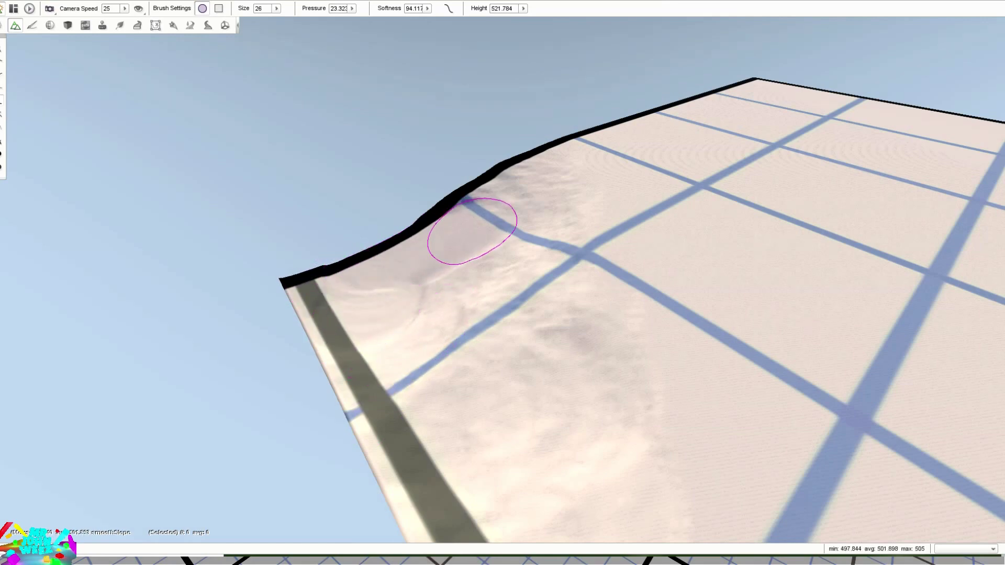
pyautogui.moveTo(472, 231)
pyautogui.mouseDown()
pyautogui.moveTo(337, 310)
pyautogui.moveTo(472, 472)
pyautogui.moveTo(512, 211)
pyautogui.moveTo(593, 463)
pyautogui.moveTo(488, 328)
pyautogui.mouseUp()
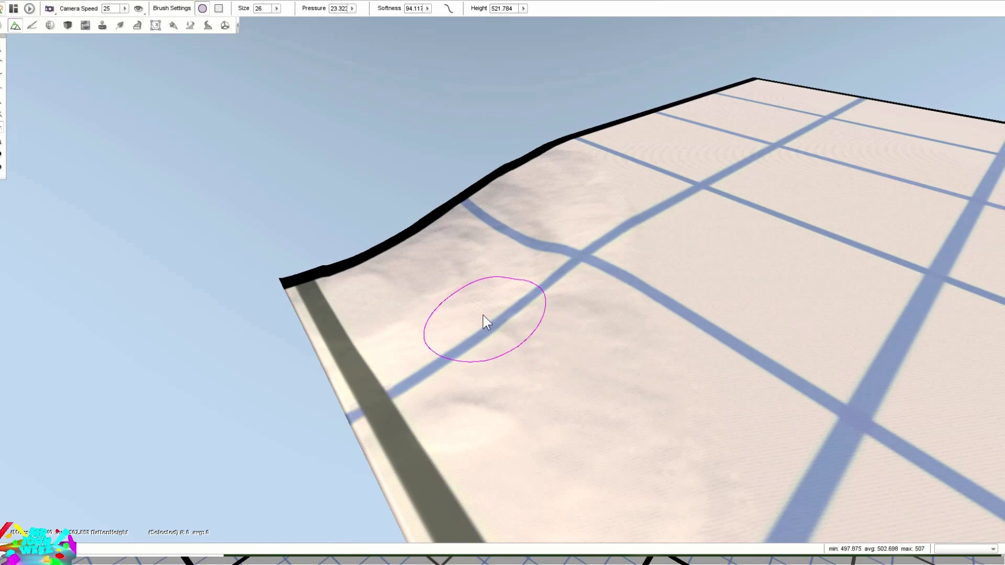
# Flatten the lowered corner area into stepped terraces with the Flatten Height brush.
pyautogui.moveTo(483, 315); pyautogui.dragTo(493, 312)
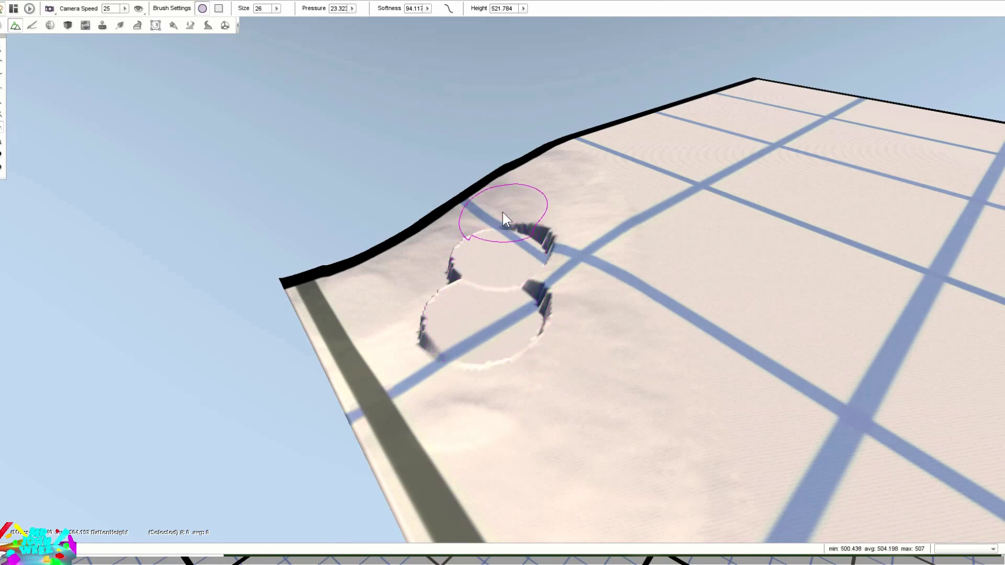
pyautogui.moveTo(503, 212)
pyautogui.mouseDown()
pyautogui.moveTo(504, 181)
pyautogui.moveTo(505, 325)
pyautogui.moveTo(433, 497)
pyautogui.moveTo(429, 305)
pyautogui.moveTo(347, 321)
pyautogui.moveTo(415, 253)
pyautogui.moveTo(533, 308)
pyautogui.moveTo(545, 503)
pyautogui.moveTo(606, 281)
pyautogui.moveTo(595, 175)
pyautogui.moveTo(702, 518)
pyautogui.moveTo(676, 450)
pyautogui.mouseUp()
# Set the brush pressure to 100 and smooth away the terrace ridges in the corner with the Smooth Height brush.
pyautogui.moveTo(675, 450); pyautogui.dragTo(733, 451, button='right')
pyautogui.press('s')
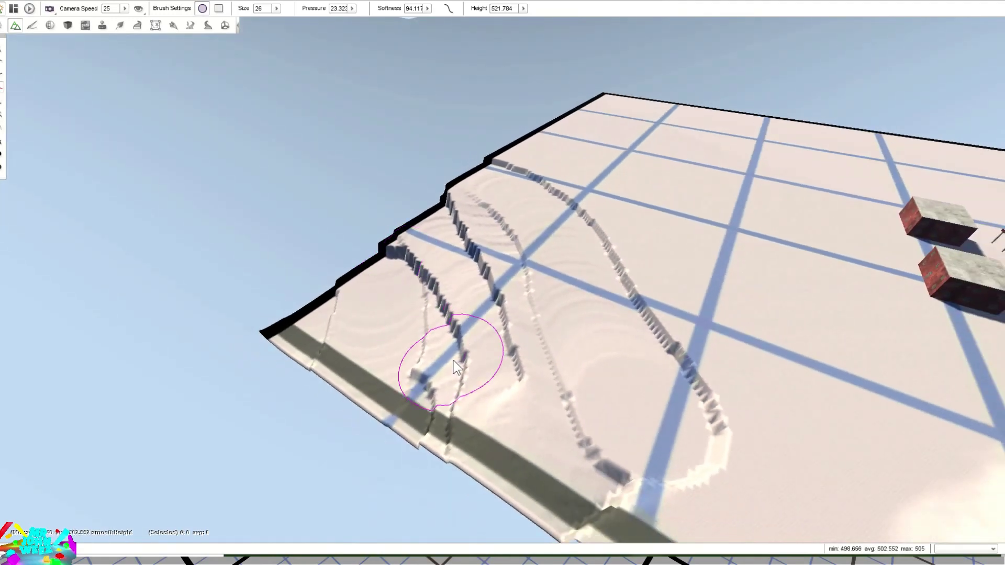
pyautogui.moveTo(349, 8); pyautogui.dragTo(372, 23)
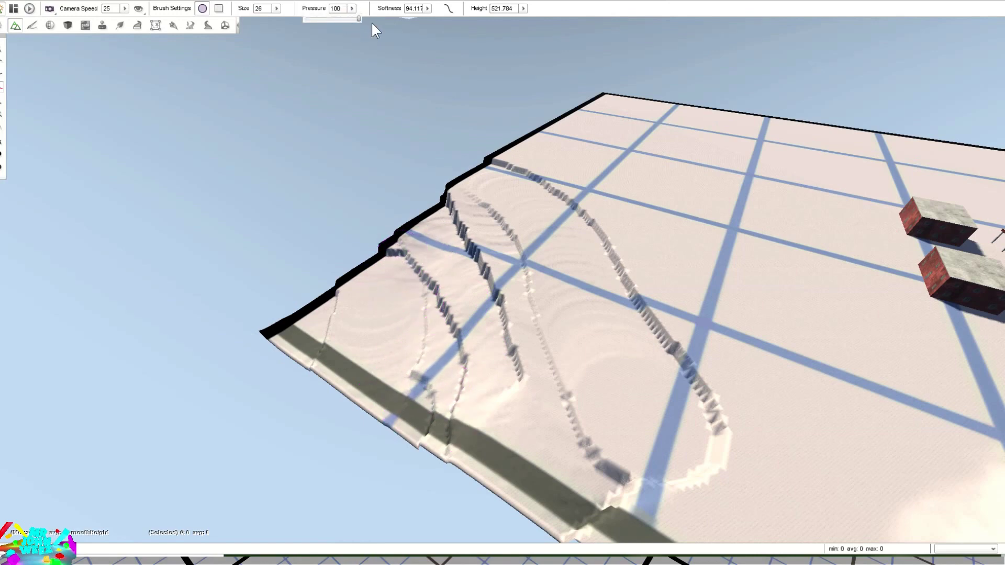
pyautogui.moveTo(497, 310); pyautogui.dragTo(421, 238)
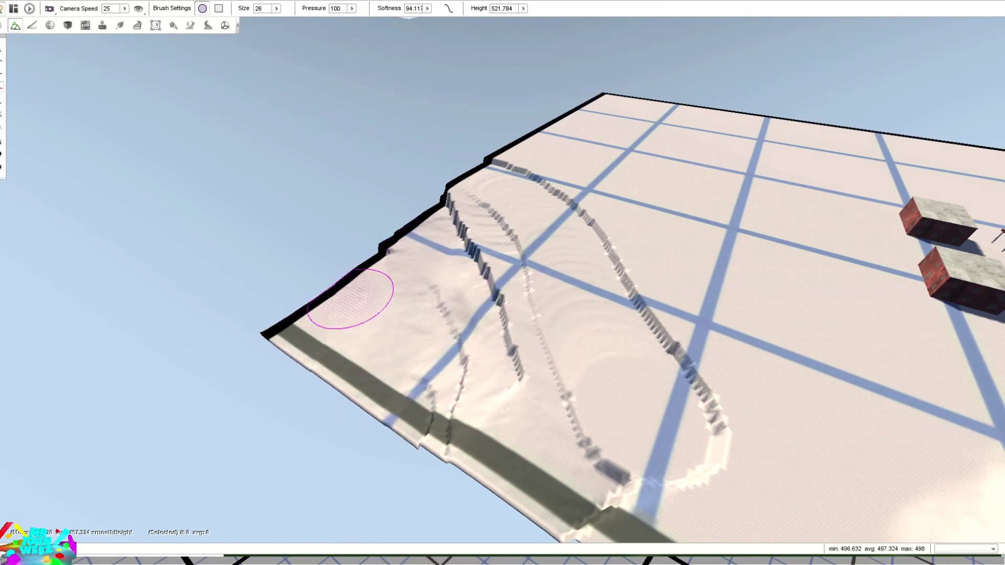
pyautogui.moveTo(350, 298)
pyautogui.mouseDown()
pyautogui.moveTo(422, 340)
pyautogui.moveTo(466, 304)
pyautogui.moveTo(489, 264)
pyautogui.moveTo(557, 341)
pyautogui.moveTo(635, 482)
pyautogui.moveTo(685, 388)
pyautogui.mouseUp()
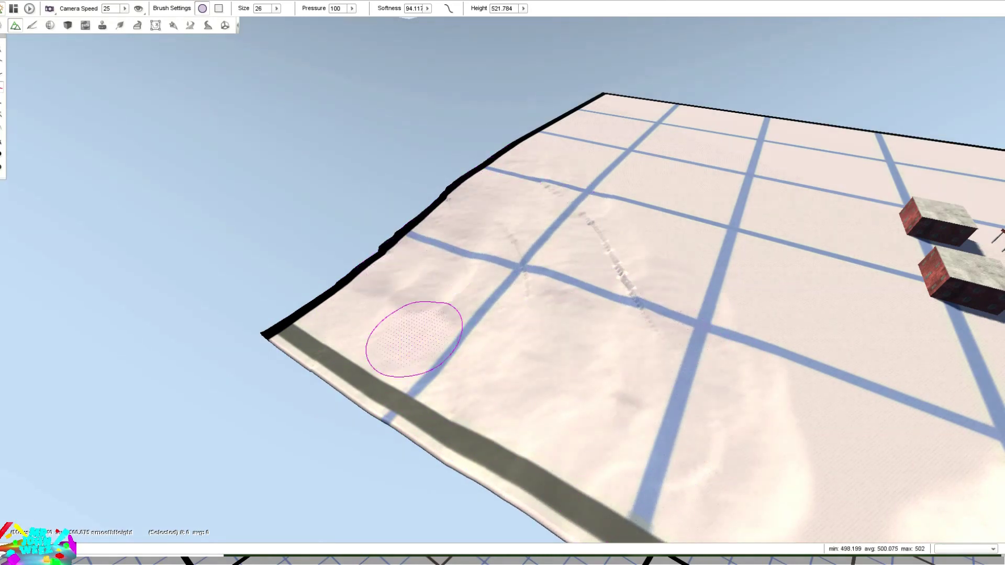
pyautogui.moveTo(527, 227); pyautogui.dragTo(606, 214)
pyautogui.moveTo(636, 293)
pyautogui.mouseDown()
pyautogui.moveTo(655, 444)
pyautogui.moveTo(527, 292)
pyautogui.mouseUp()
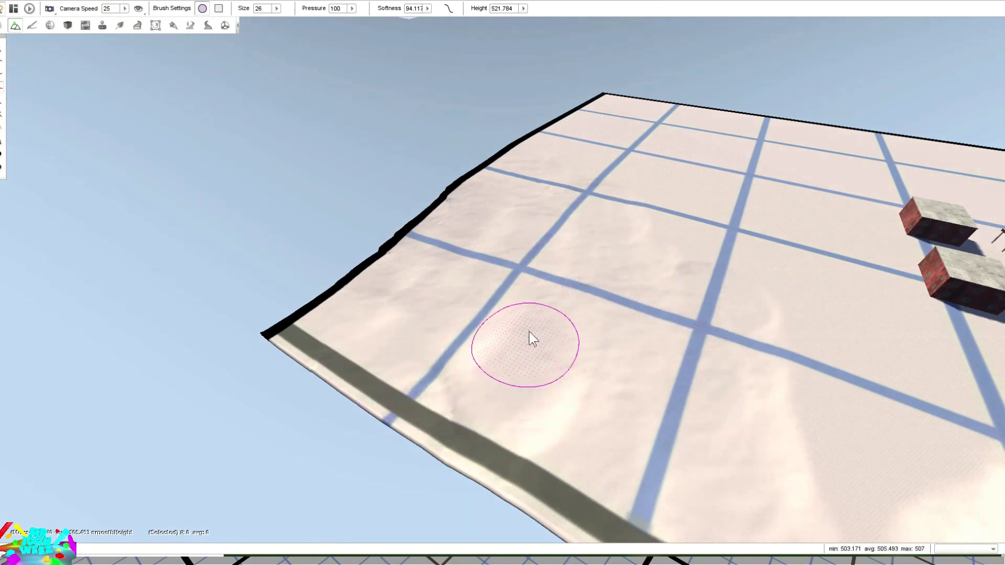
# Raise a flat plateau at the lowered corner with the Set Height brush at height 521.784, and undo it.
pyautogui.press('d')
pyautogui.press('w')
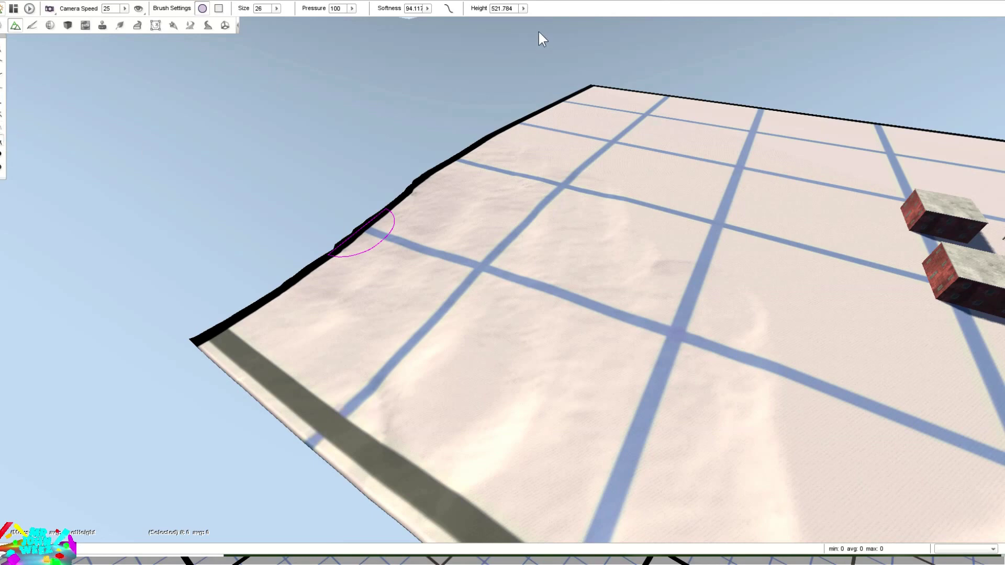
pyautogui.moveTo(365, 305); pyautogui.dragTo(371, 312)
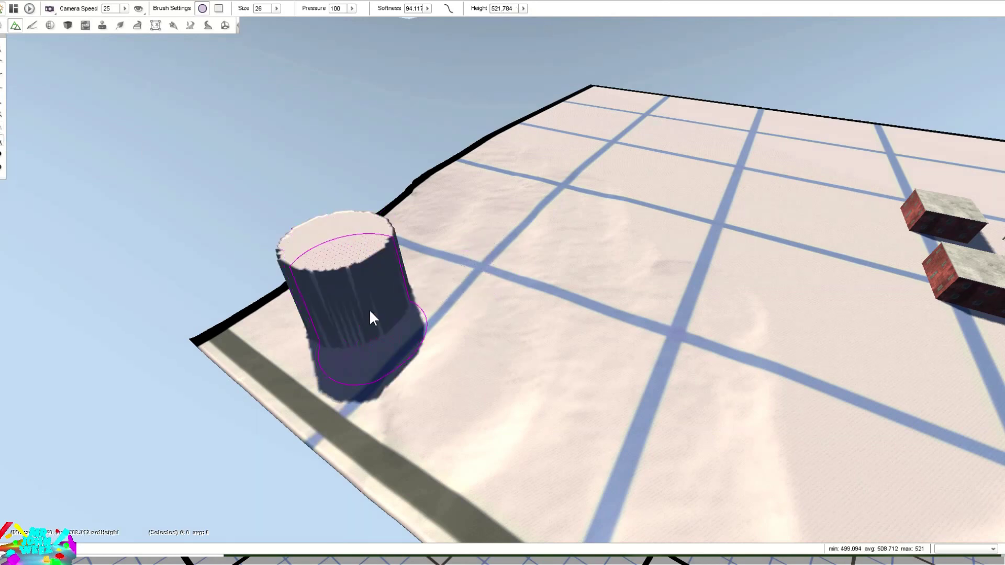
pyautogui.moveTo(347, 243)
pyautogui.mouseDown()
pyautogui.moveTo(404, 359)
pyautogui.moveTo(377, 213)
pyautogui.mouseUp()
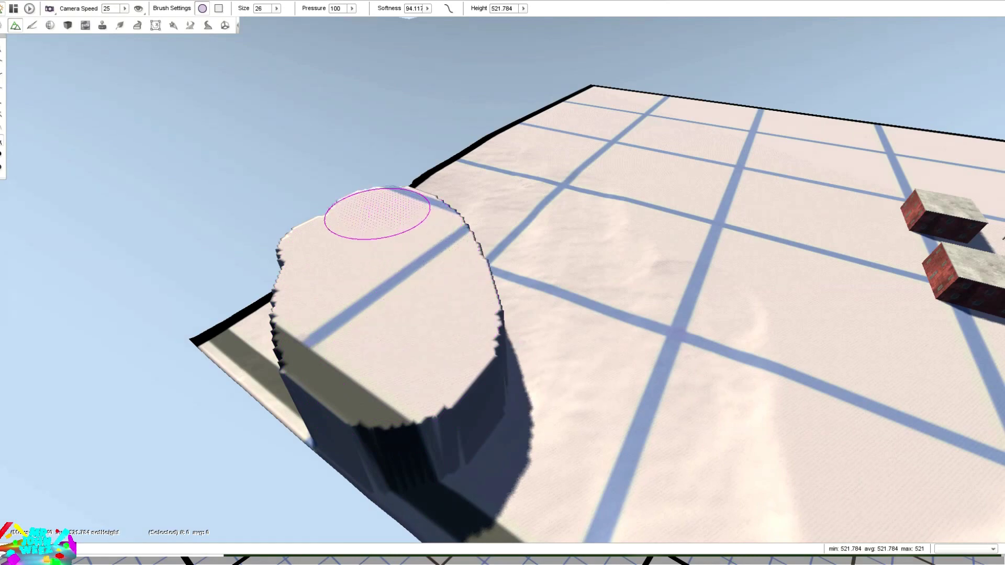
pyautogui.moveTo(424, 258)
pyautogui.mouseDown(button='right')
pyautogui.moveTo(440, 226)
pyautogui.moveTo(377, 267)
pyautogui.moveTo(423, 249)
pyautogui.mouseUp(button='right')
pyautogui.press('d')
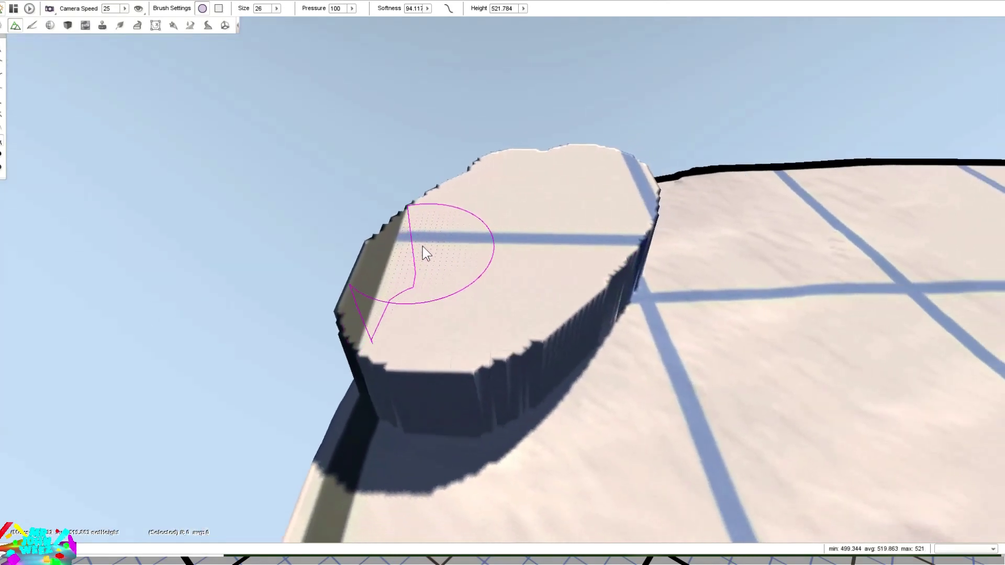
pyautogui.hotkey('ctrl', 'z')
pyautogui.hotkey('ctrl', 'z')
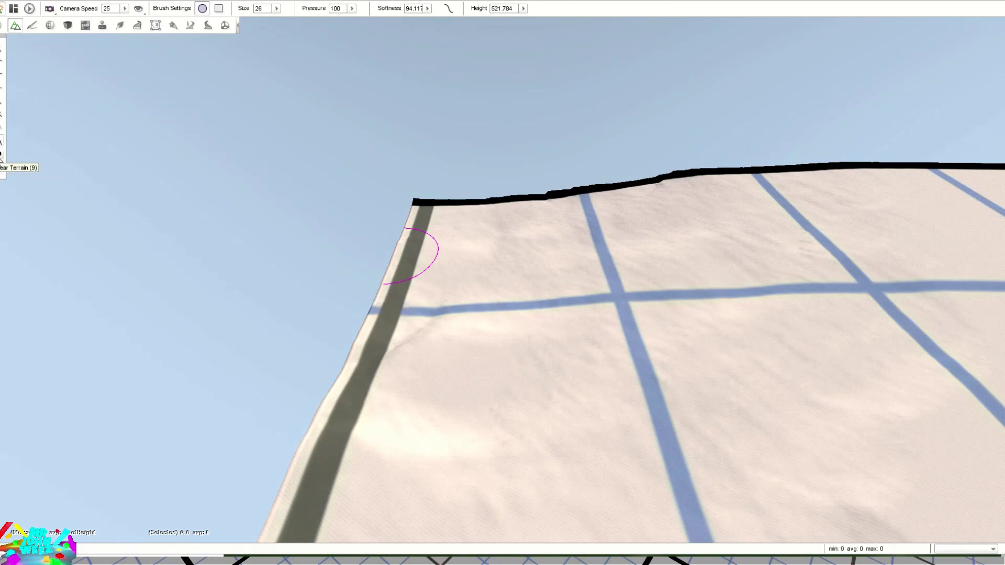
# Cut a round hole near the terrain's lowered corner with the Clear Terrain brush and restore the removed ground.
pyautogui.moveTo(343, 292)
pyautogui.mouseDown(button='right')
pyautogui.moveTo(344, 335)
pyautogui.moveTo(330, 325)
pyautogui.moveTo(343, 292)
pyautogui.mouseUp(button='right')
pyautogui.click(397, 285)
pyautogui.press('w')
pyautogui.moveTo(427, 372)
pyautogui.mouseDown(button='right')
pyautogui.moveTo(445, 369)
pyautogui.moveTo(388, 349)
pyautogui.mouseUp(button='right')
pyautogui.press('s')
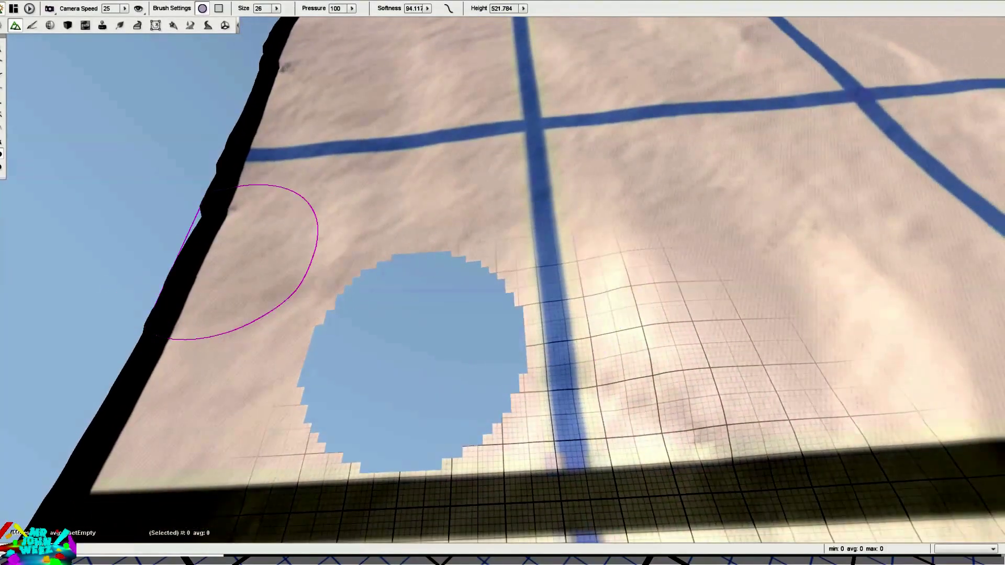
pyautogui.moveTo(538, 370)
pyautogui.mouseDown()
pyautogui.moveTo(438, 359)
pyautogui.moveTo(426, 370)
pyautogui.mouseUp()
pyautogui.moveTo(426, 371)
pyautogui.mouseDown(button='right')
pyautogui.moveTo(413, 303)
pyautogui.moveTo(426, 284)
pyautogui.moveTo(498, 276)
pyautogui.mouseUp(button='right')
pyautogui.press('s')
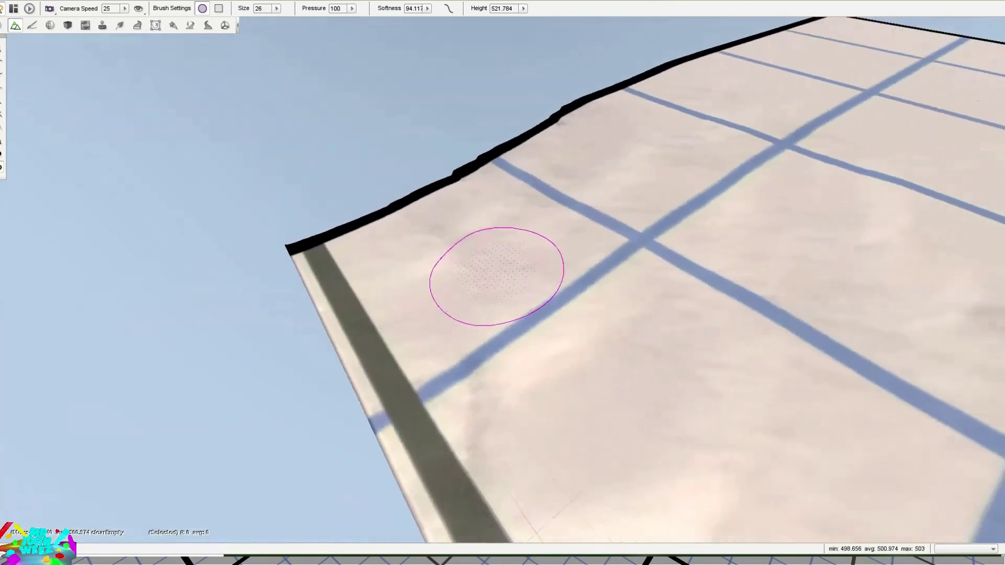
# Switch to the Object Editor and display the Environment category of the level object library.
pyautogui.moveTo(455, 366); pyautogui.dragTo(2, 31, button='right')
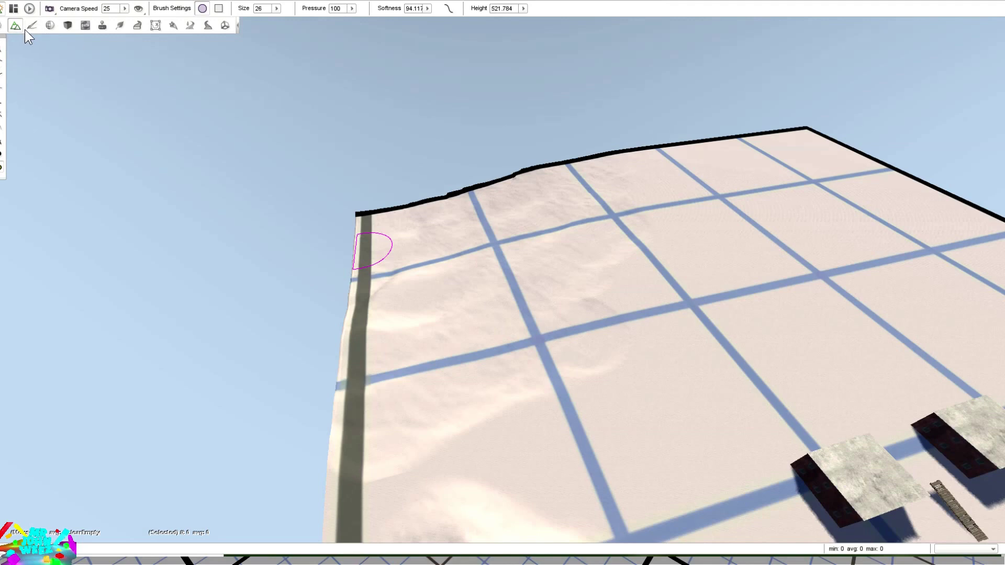
pyautogui.moveTo(477, 255); pyautogui.dragTo(496, 255, button='right')
pyautogui.press('s')
pyautogui.press('d')
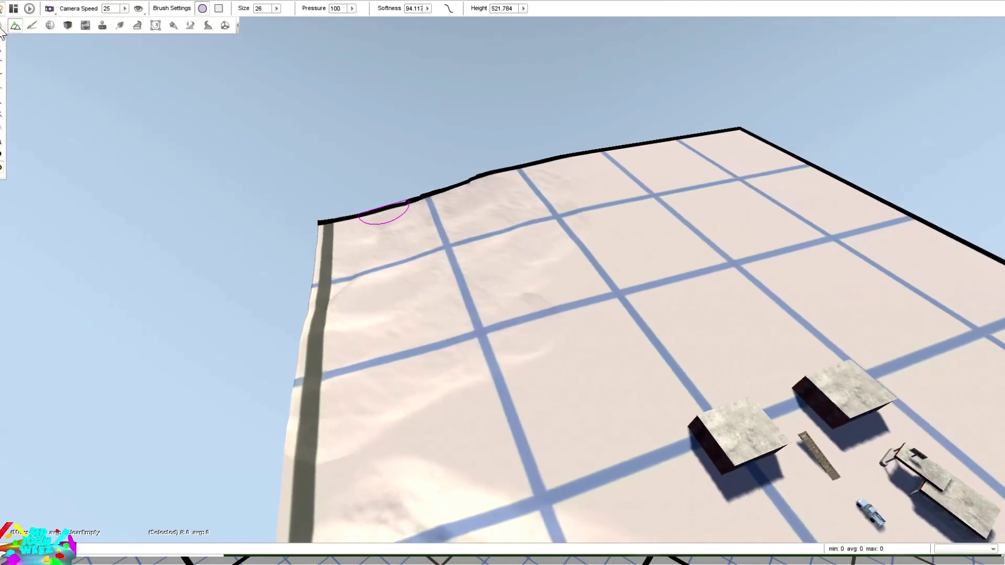
pyautogui.click(1, 25)
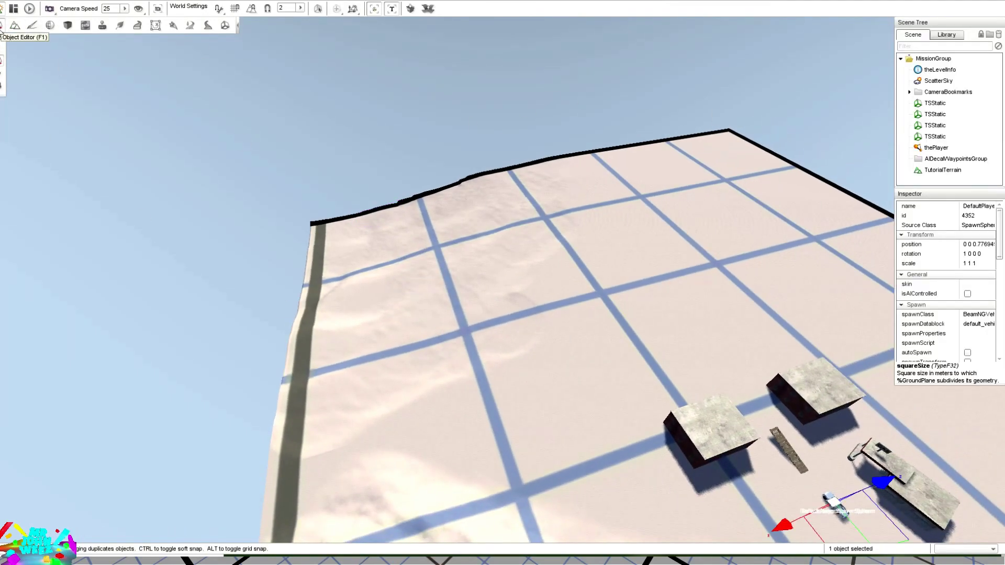
pyautogui.click(936, 38)
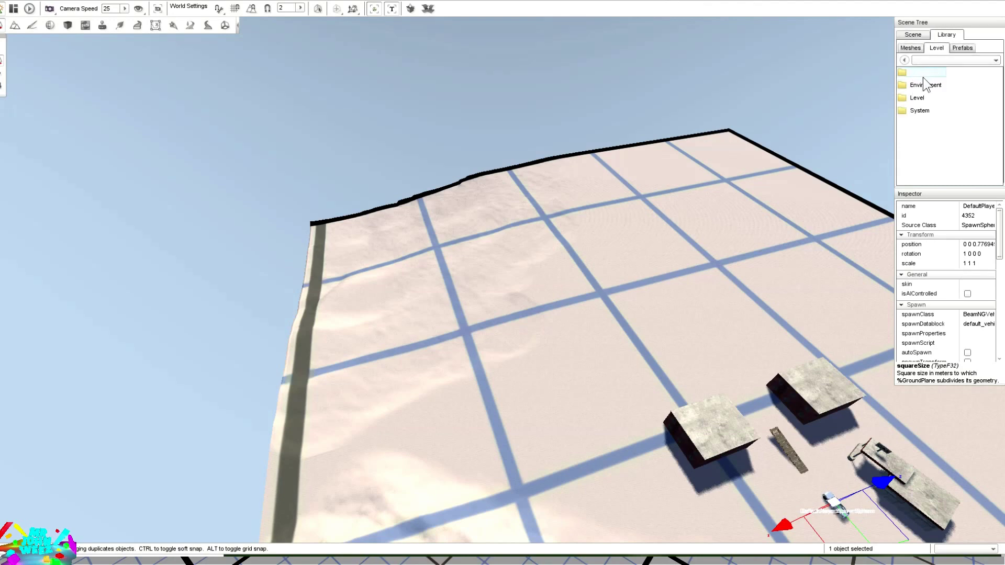
pyautogui.doubleClick(925, 84)
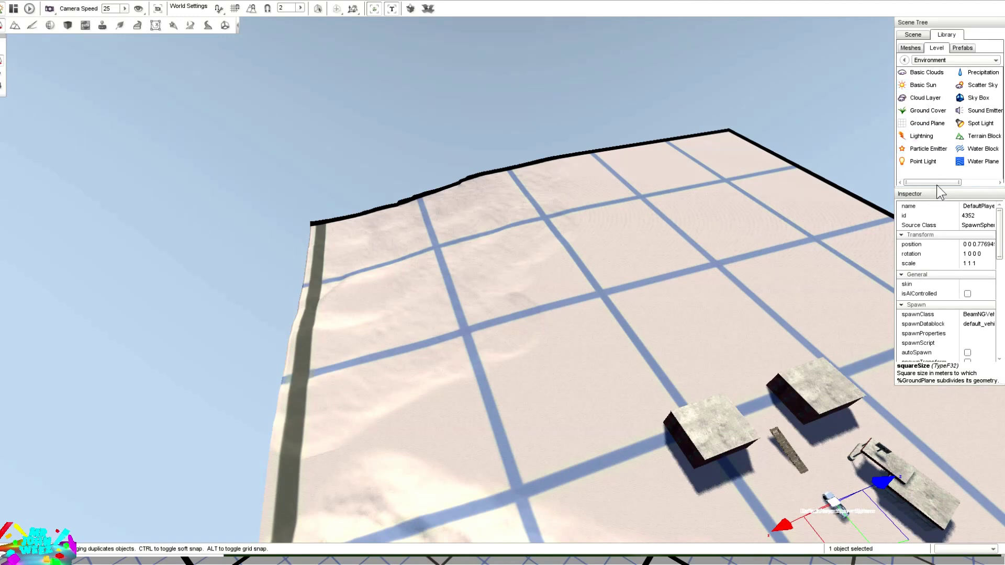
pyautogui.moveTo(939, 183); pyautogui.dragTo(954, 183)
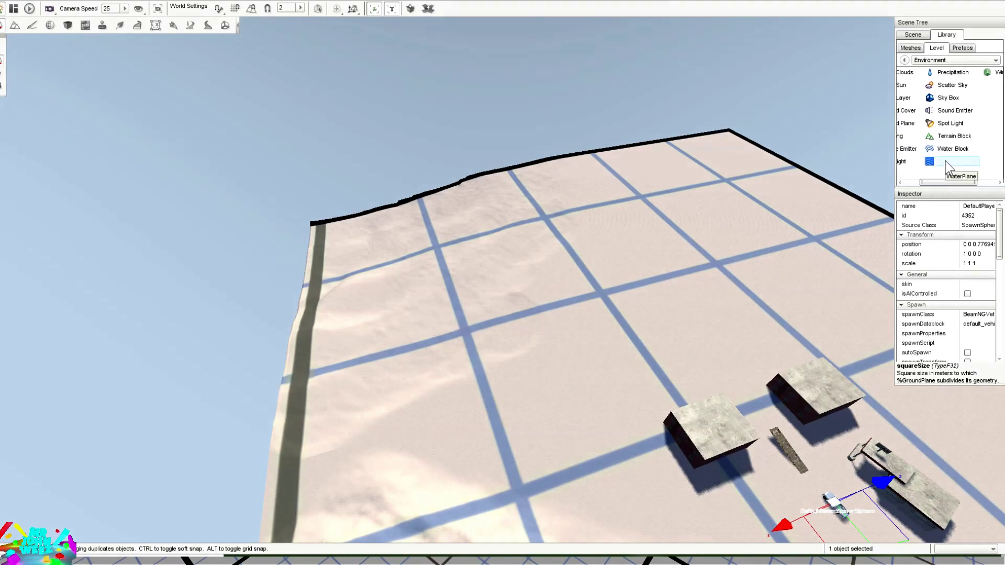
# Create a Water Plane object named Ocean.
pyautogui.doubleClick(945, 161)
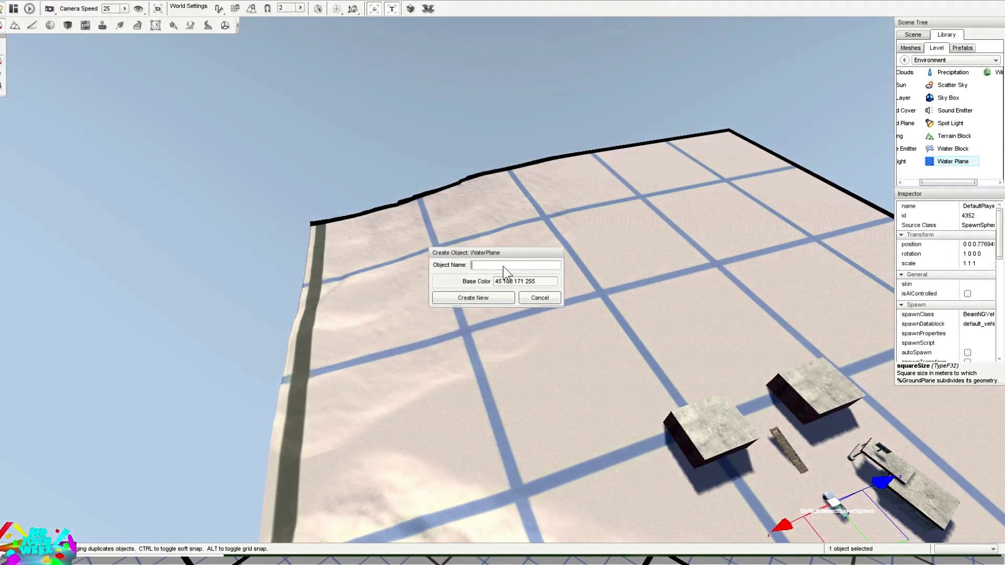
pyautogui.write('Oce')
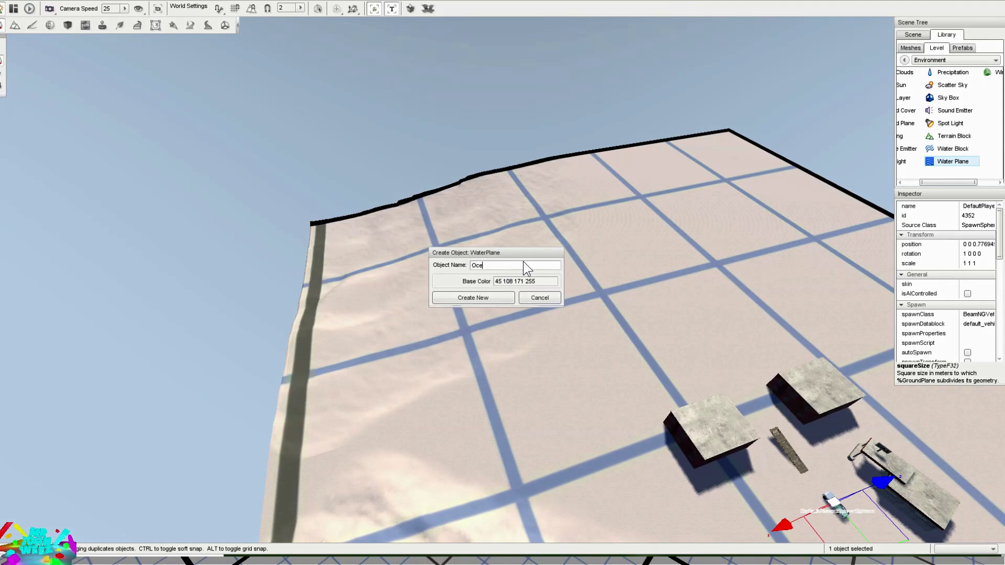
pyautogui.write('ao')
pyautogui.press('BackSpace')
pyautogui.write('n')
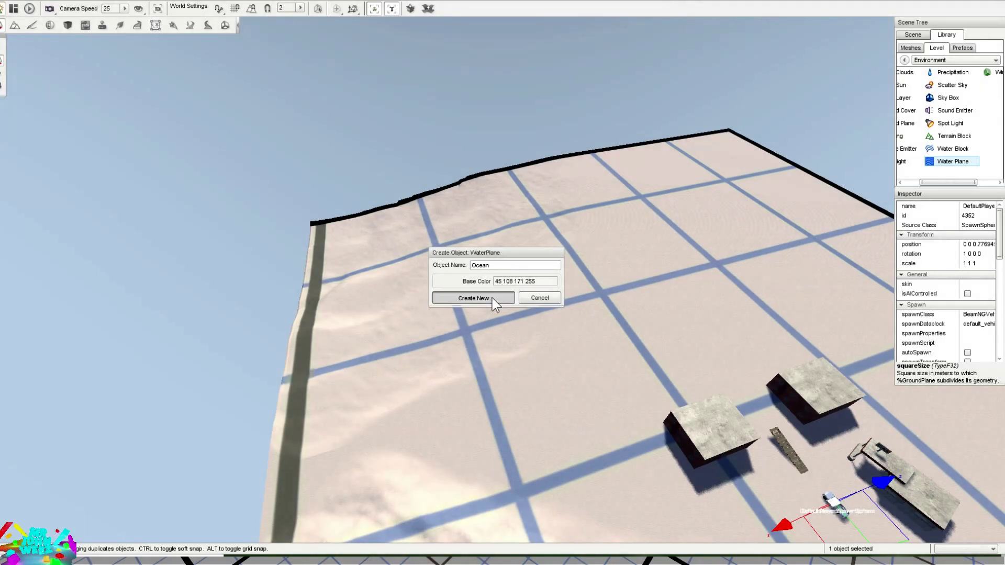
pyautogui.click(473, 299)
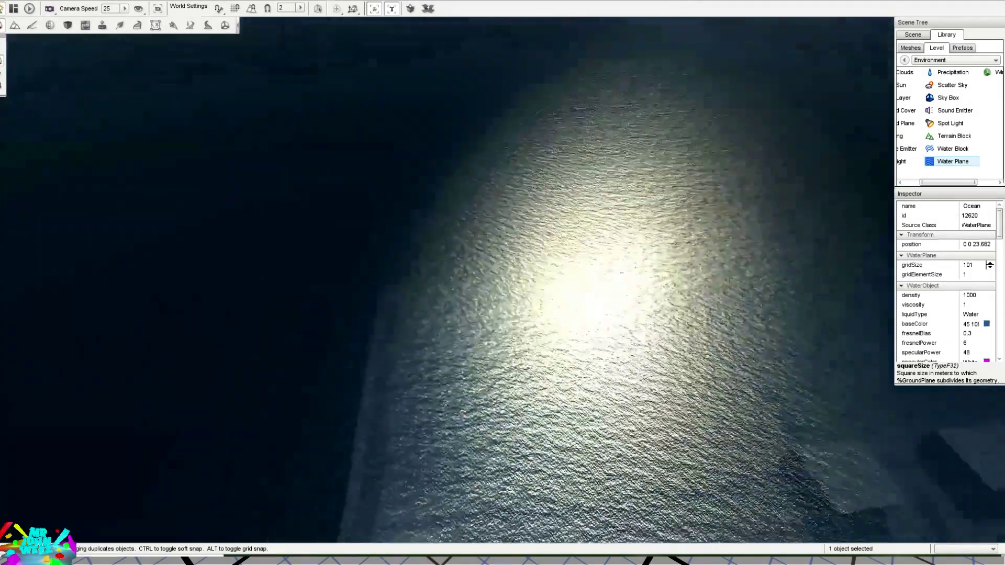
pyautogui.moveTo(473, 299); pyautogui.dragTo(445, 309, button='right')
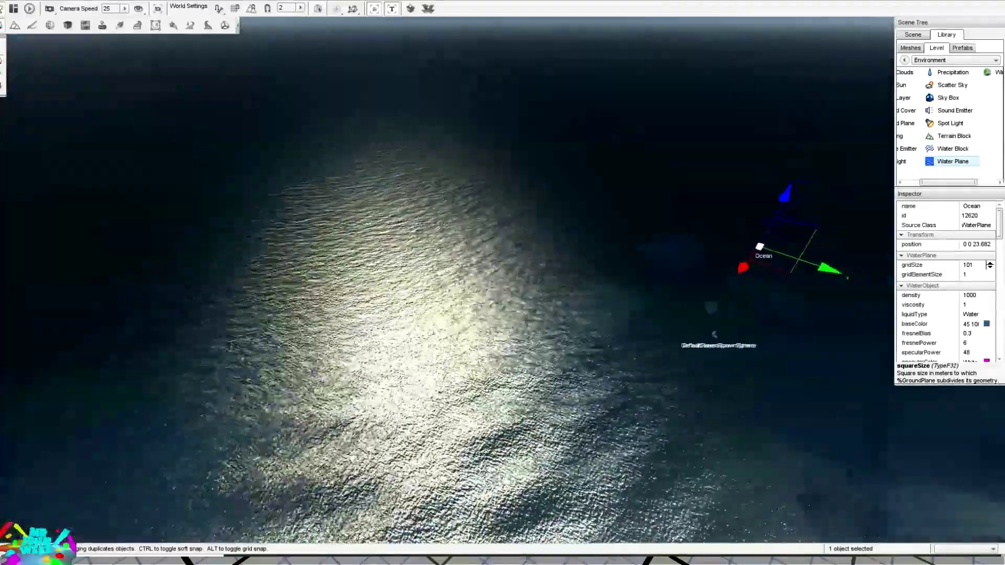
pyautogui.moveTo(513, 225); pyautogui.dragTo(541, 226, button='right')
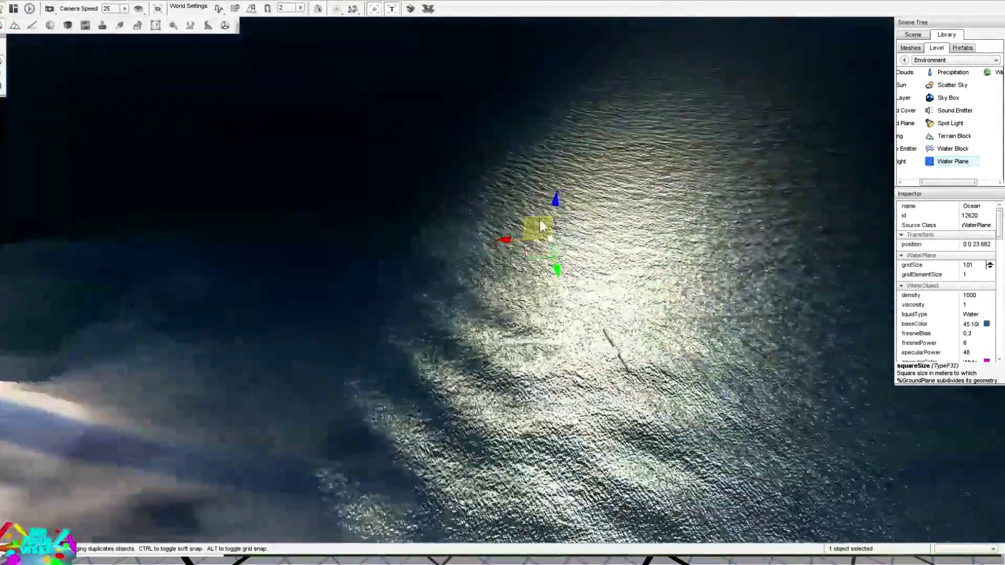
# Lower the Ocean water plane to a height of about -1.39, just beneath the flat terrain.
pyautogui.moveTo(541, 226); pyautogui.dragTo(541, 320)
pyautogui.press('w')
pyautogui.moveTo(542, 319); pyautogui.dragTo(541, 320, button='right')
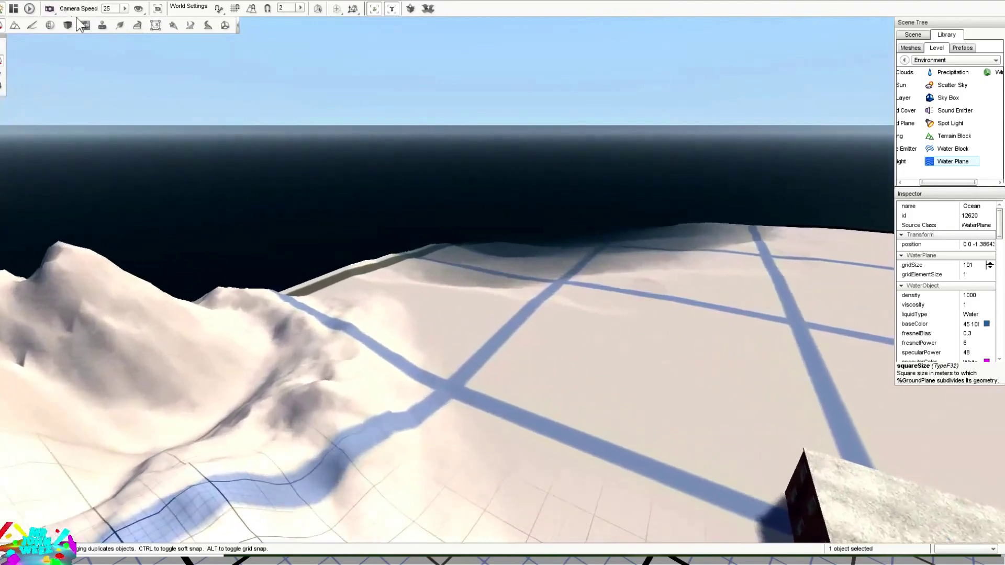
pyautogui.press('w')
pyautogui.moveTo(410, 180); pyautogui.dragTo(407, 181, button='right')
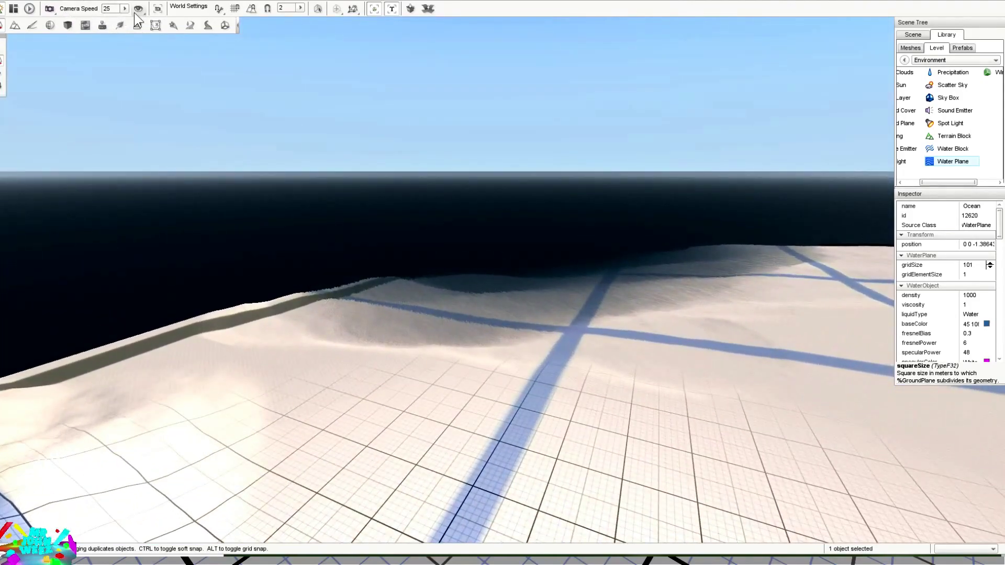
# Raise the camera speed to about 129.5 and view the whole terrain from above.
pyautogui.click(126, 8)
pyautogui.click(106, 30)
pyautogui.click(176, 82)
pyautogui.press('a')
pyautogui.moveTo(176, 83); pyautogui.dragTo(176, 83, button='right')
pyautogui.press('s')
pyautogui.press('s')
pyautogui.press('w')
pyautogui.moveTo(477, 213); pyautogui.dragTo(478, 213, button='right')
pyautogui.press('s')
pyautogui.press('w')
pyautogui.moveTo(555, 209); pyautogui.dragTo(422, 167, button='right')
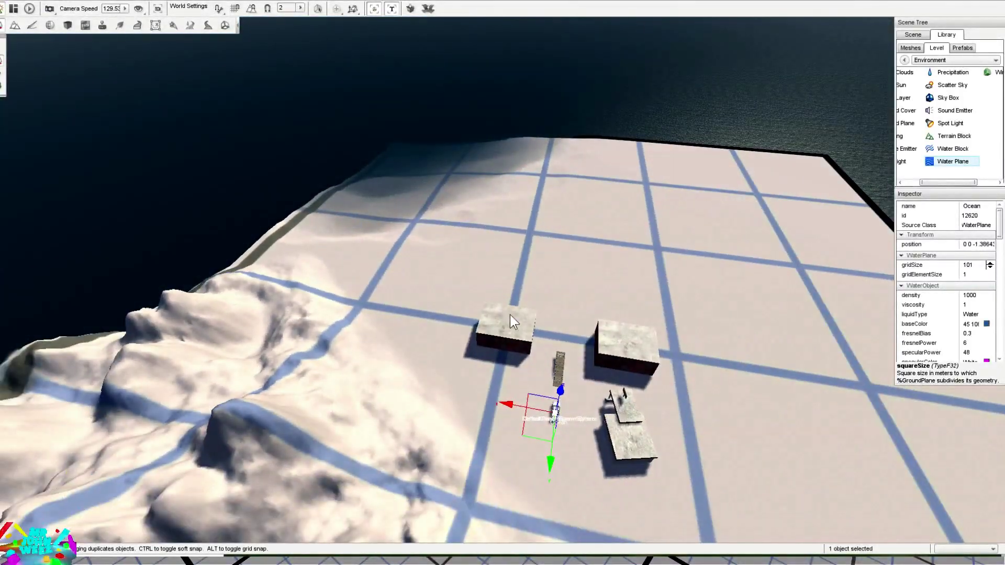
# Lower the Ocean water plane slightly further, to a height of about -2.09.
pyautogui.moveTo(559, 393); pyautogui.dragTo(551, 369)
pyautogui.press('w')
pyautogui.moveTo(551, 369); pyautogui.dragTo(481, 313, button='right')
pyautogui.moveTo(550, 285); pyautogui.dragTo(543, 300, button='right')
pyautogui.press('s')
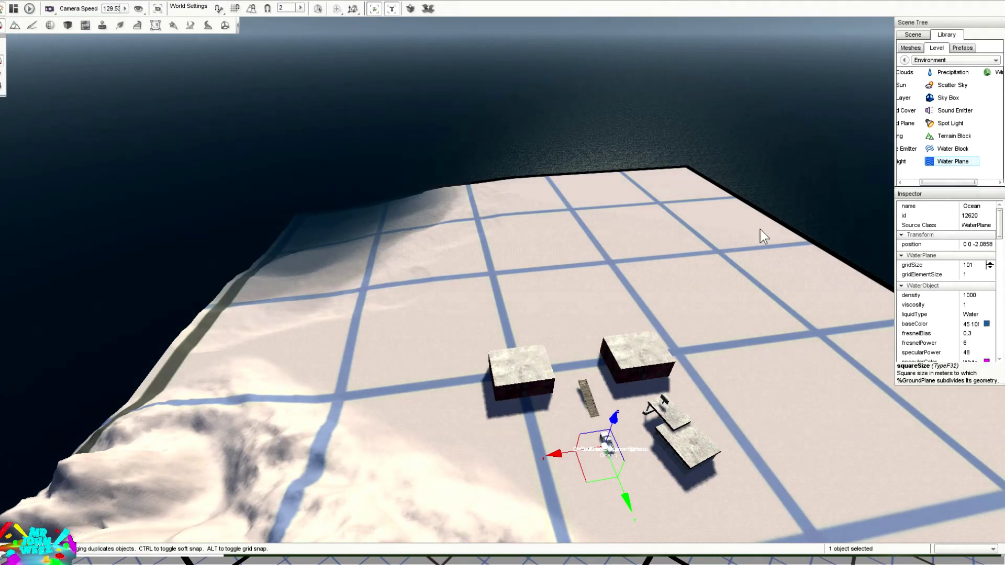
# Display the level's scene tree and examine the terrain, its buildings and the surrounding ocean from several sides.
pyautogui.click(917, 50)
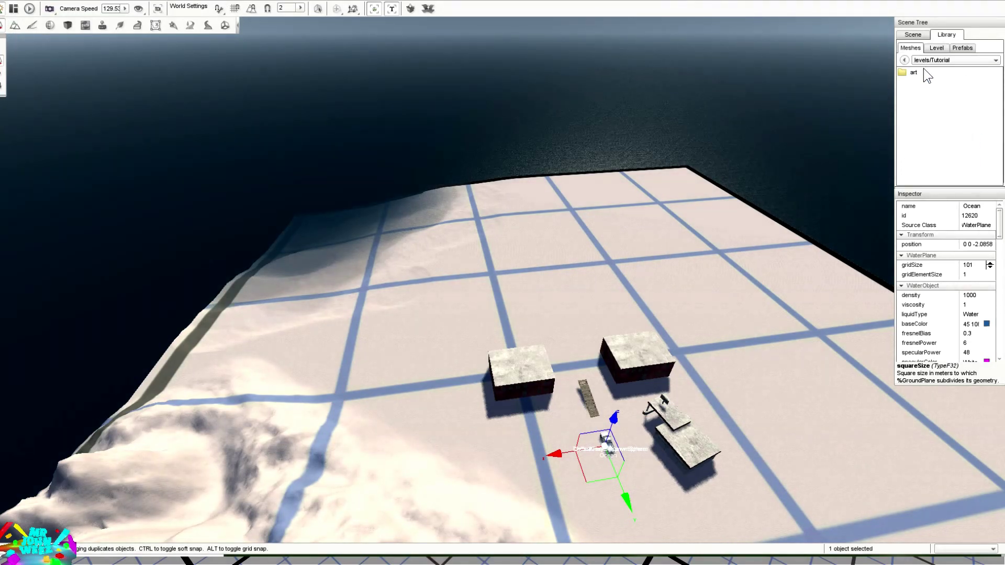
pyautogui.scroll(3, 747, 190)
pyautogui.click(914, 34)
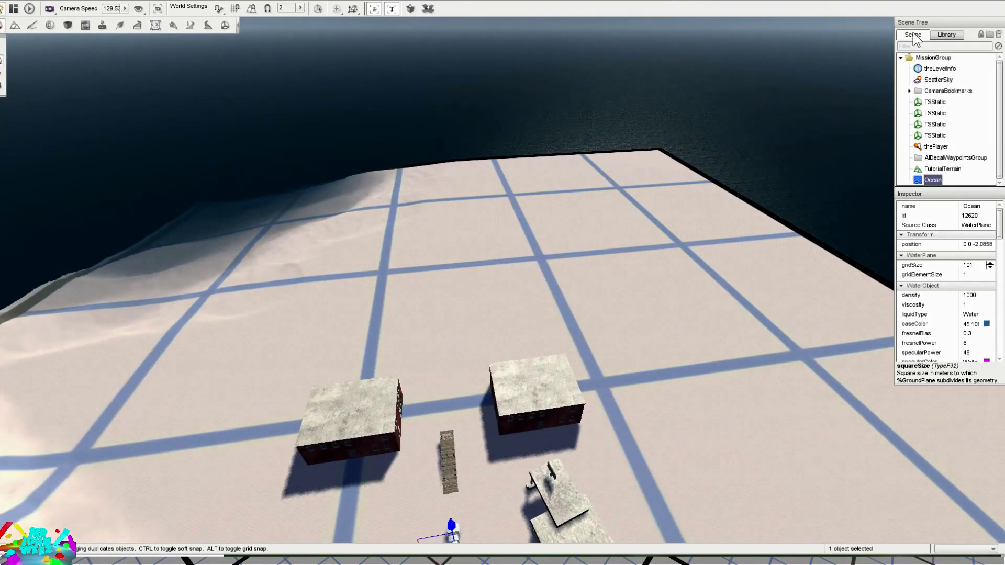
pyautogui.press('w')
pyautogui.moveTo(517, 394); pyautogui.dragTo(531, 328, button='right')
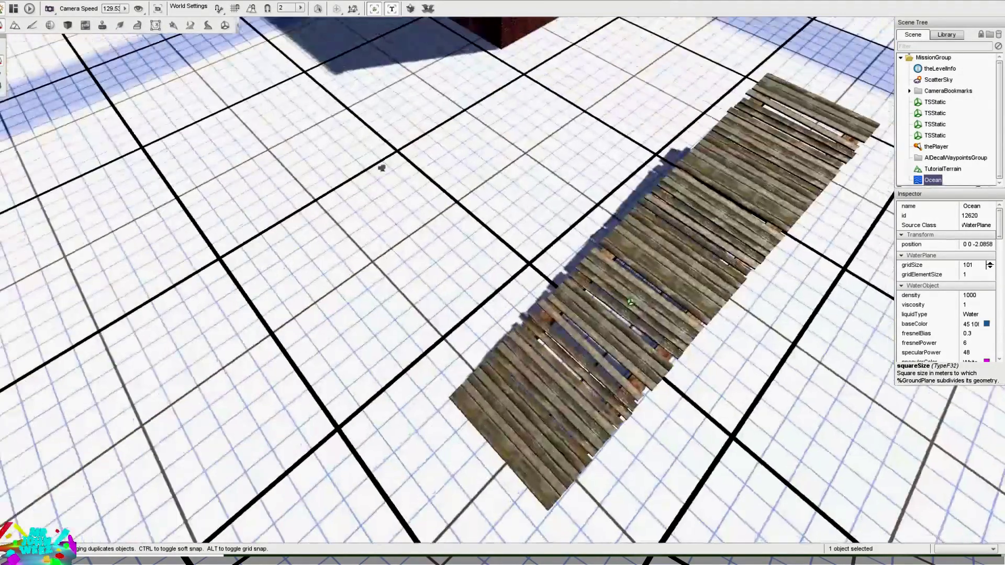
pyautogui.press('s')
pyautogui.scroll(-8, 470, 181)
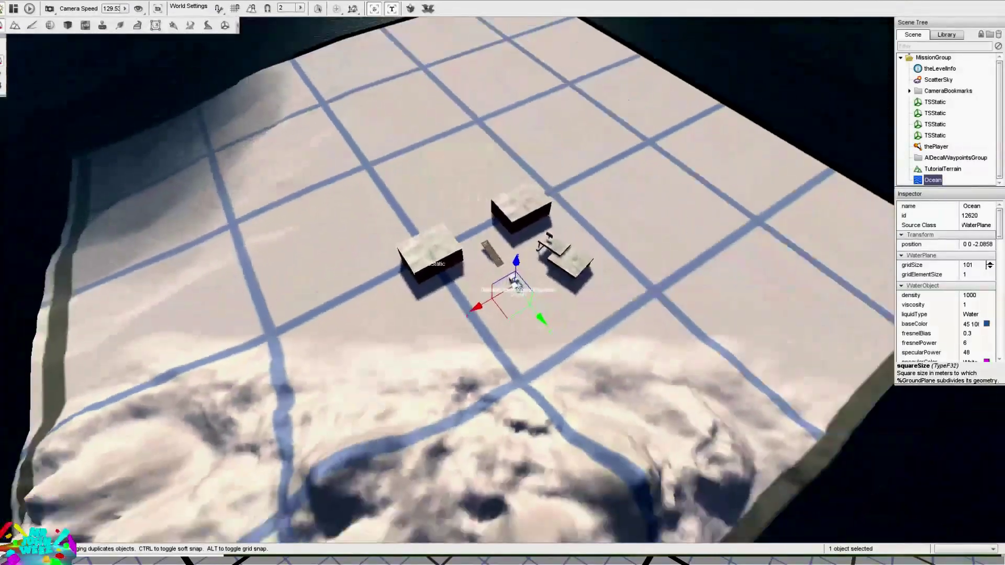
pyautogui.press('s')
pyautogui.moveTo(469, 182); pyautogui.dragTo(433, 166, button='right')
pyautogui.press('w')
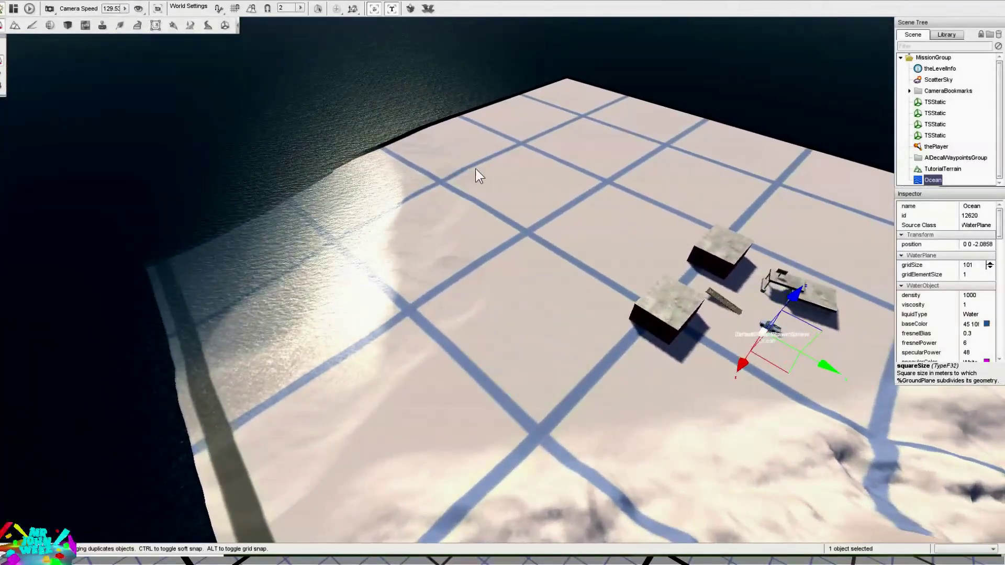
pyautogui.press('d')
pyautogui.moveTo(749, 195); pyautogui.dragTo(888, 183, button='right')
pyautogui.press('s')
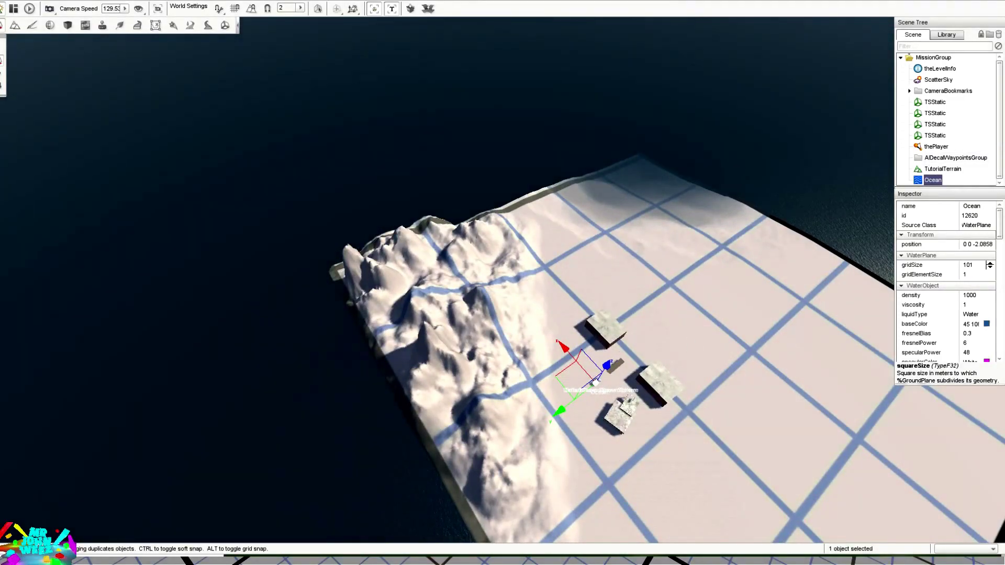
pyautogui.press('w')
pyautogui.moveTo(590, 320); pyautogui.dragTo(780, 324, button='right')
pyautogui.press('s')
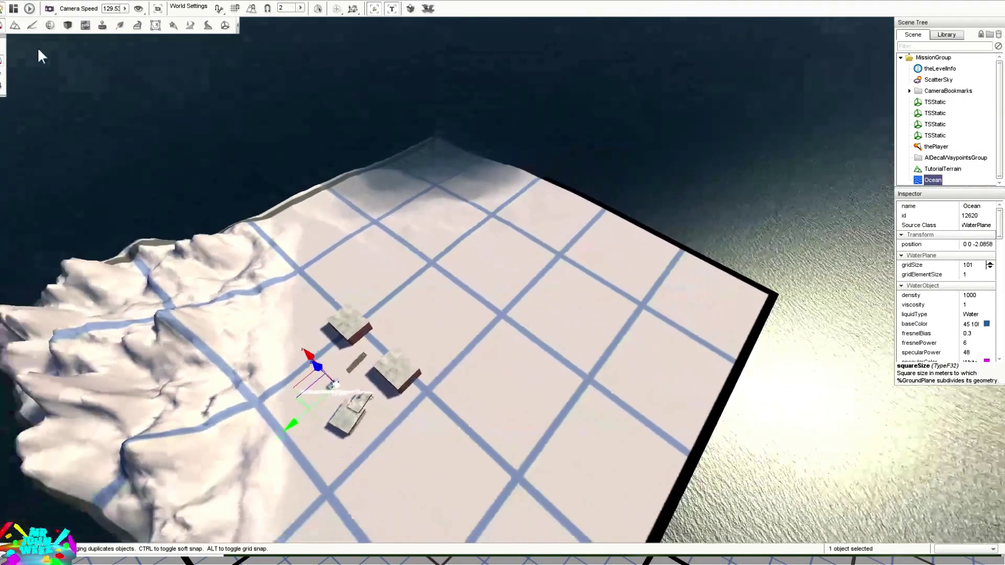
# Switch to the Terrain Editor and examine the whole sculpted island from above.
pyautogui.click(19, 25)
pyautogui.click(2, 62)
pyautogui.press('d')
pyautogui.press('s')
pyautogui.moveTo(571, 209)
pyautogui.mouseDown(button='right')
pyautogui.moveTo(494, 213)
pyautogui.moveTo(477, 326)
pyautogui.mouseUp(button='right')
pyautogui.press('d')
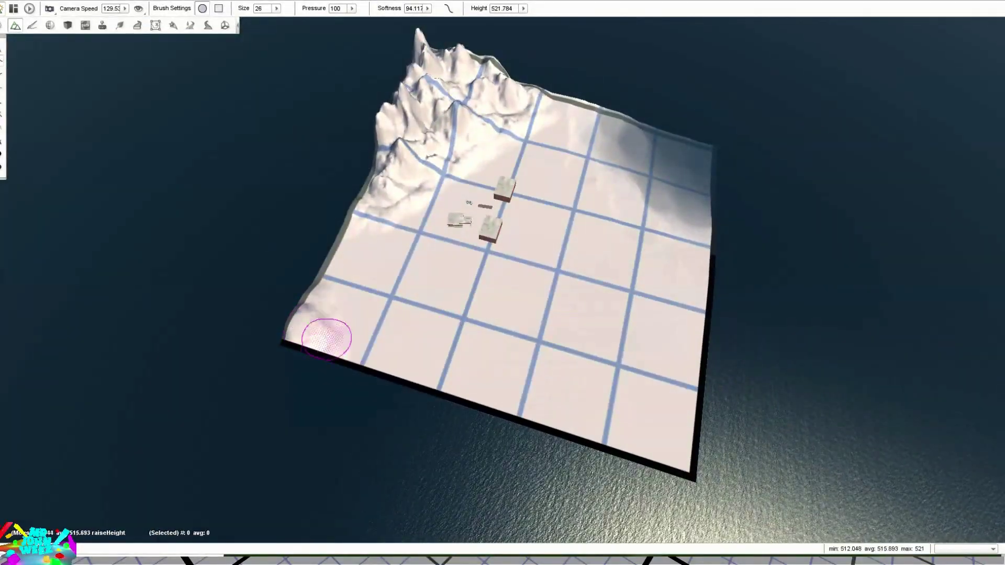
pyautogui.press('w')
# Switch to the Terrain Painter and select the Rock material for painting the mountains.
pyautogui.click(34, 26)
pyautogui.press('w')
pyautogui.moveTo(318, 247)
pyautogui.mouseDown(button='right')
pyautogui.moveTo(314, 186)
pyautogui.moveTo(251, 175)
pyautogui.mouseUp(button='right')
pyautogui.moveTo(358, 146)
pyautogui.mouseDown(button='right')
pyautogui.moveTo(461, 246)
pyautogui.moveTo(528, 168)
pyautogui.moveTo(873, 197)
pyautogui.mouseUp(button='right')
pyautogui.click(929, 202)
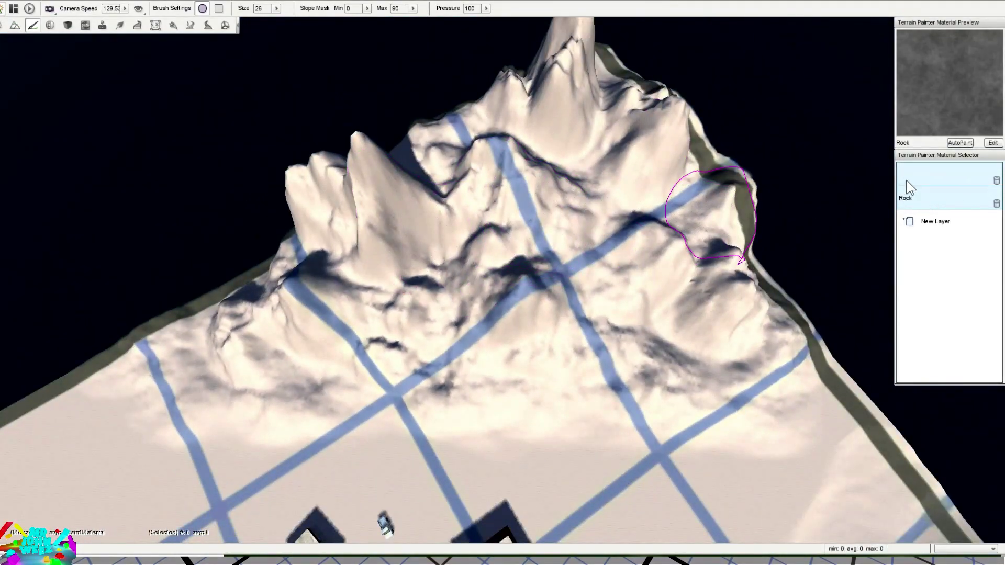
# Try painting Rock over one group of mountain peaks with the size 26 brush and inspect the texture up close.
pyautogui.moveTo(626, 244)
pyautogui.mouseDown(button='right')
pyautogui.moveTo(740, 258)
pyautogui.moveTo(869, 146)
pyautogui.moveTo(523, 192)
pyautogui.moveTo(386, 196)
pyautogui.mouseUp(button='right')
pyautogui.moveTo(386, 196)
pyautogui.mouseDown()
pyautogui.moveTo(426, 206)
pyautogui.moveTo(445, 166)
pyautogui.moveTo(445, 124)
pyautogui.moveTo(402, 143)
pyautogui.moveTo(333, 225)
pyautogui.mouseUp()
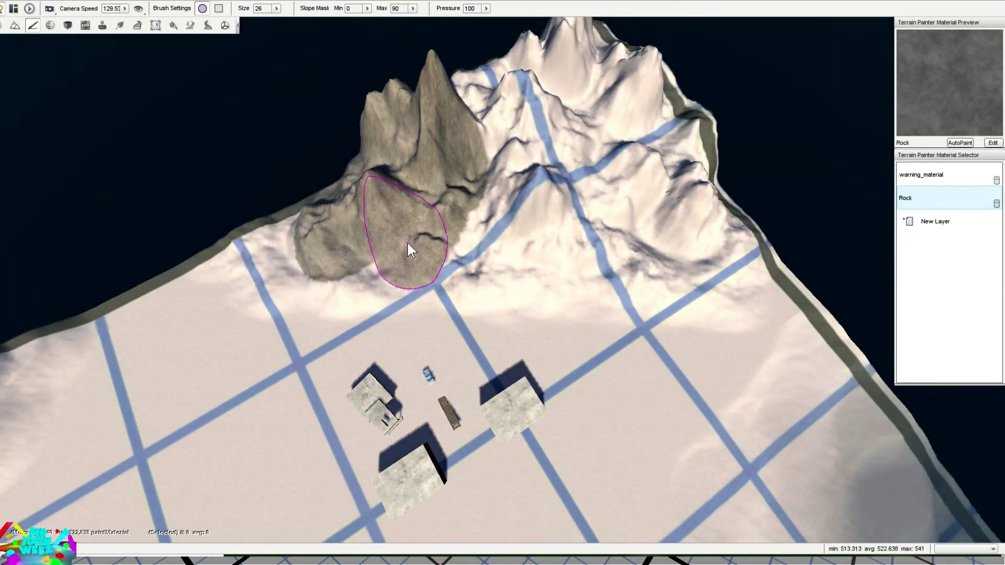
pyautogui.moveTo(407, 241); pyautogui.dragTo(490, 211)
pyautogui.press('w')
pyautogui.moveTo(490, 210); pyautogui.dragTo(488, 164, button='right')
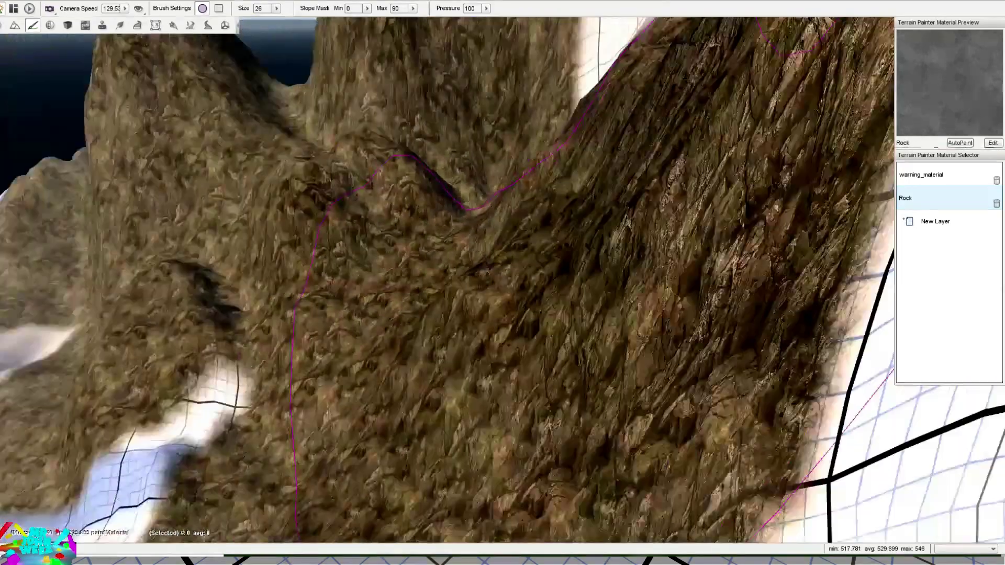
pyautogui.scroll(-10, 495, 202)
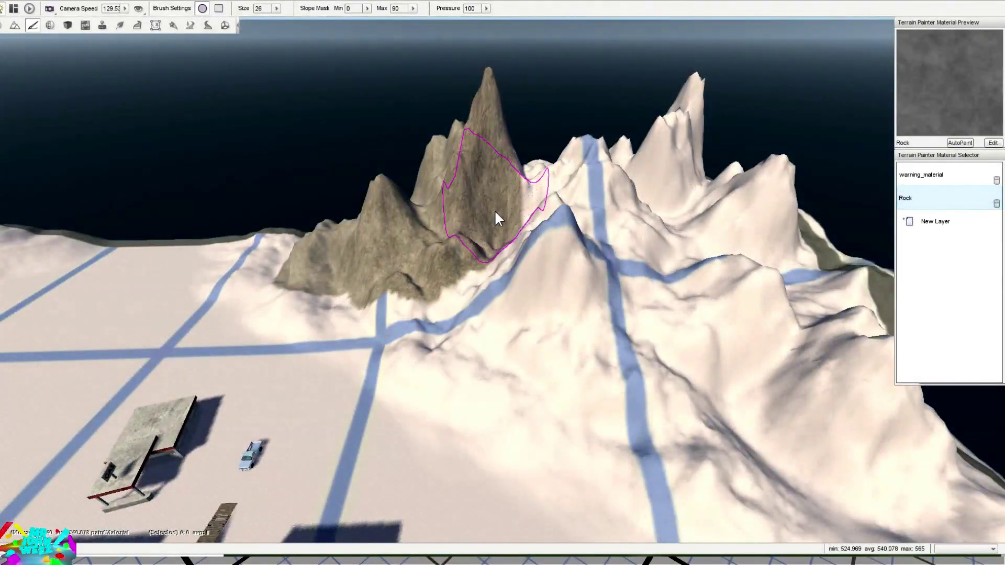
# Undo all the Rock paint strokes on the mountain peaks.
pyautogui.hotkey('ctrl', 'z')
pyautogui.hotkey('ctrl', 'z')
pyautogui.hotkey('ctrl', 'z')
pyautogui.hotkey('ctrl', 'z')
pyautogui.hotkey('ctrl', 'z')
pyautogui.hotkey('ctrl', 'z')
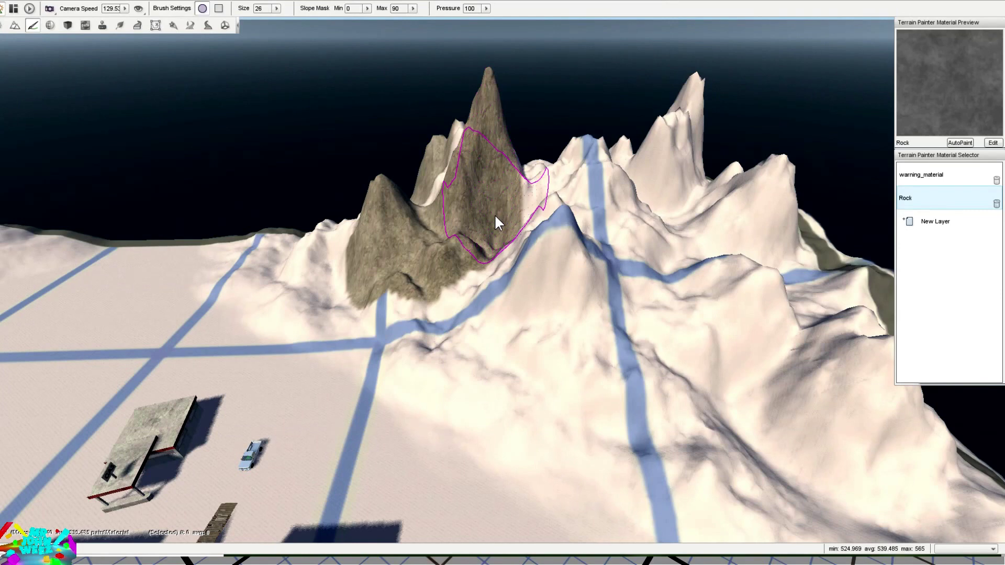
pyautogui.hotkey('ctrl', 'z')
pyautogui.hotkey('ctrl', 'z')
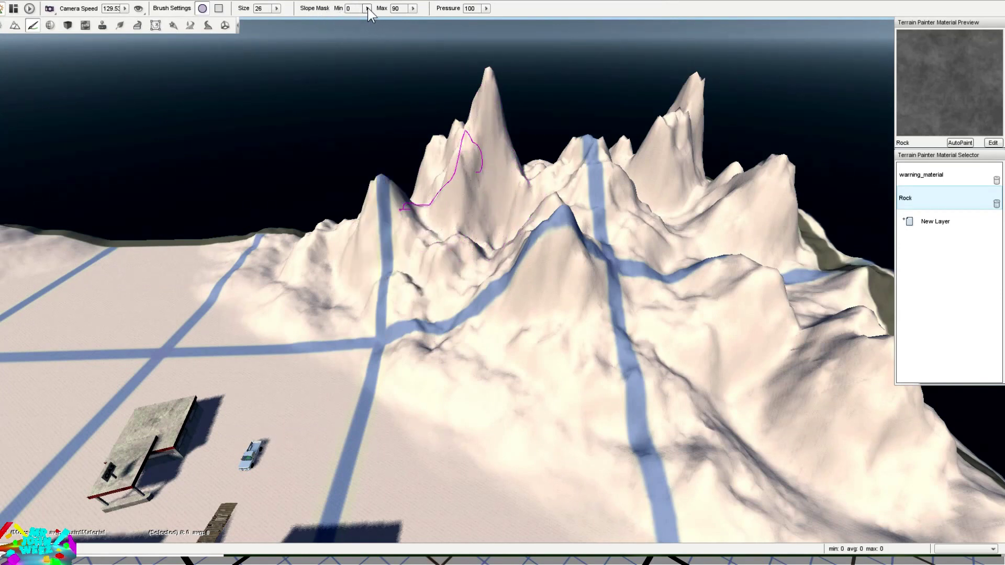
# Set the slope mask minimum to 45 and paint Rock over the steep slopes of the mountains and the corner hill.
pyautogui.write('45')
pyautogui.moveTo(510, 186); pyautogui.dragTo(513, 191, button='right')
pyautogui.press('s')
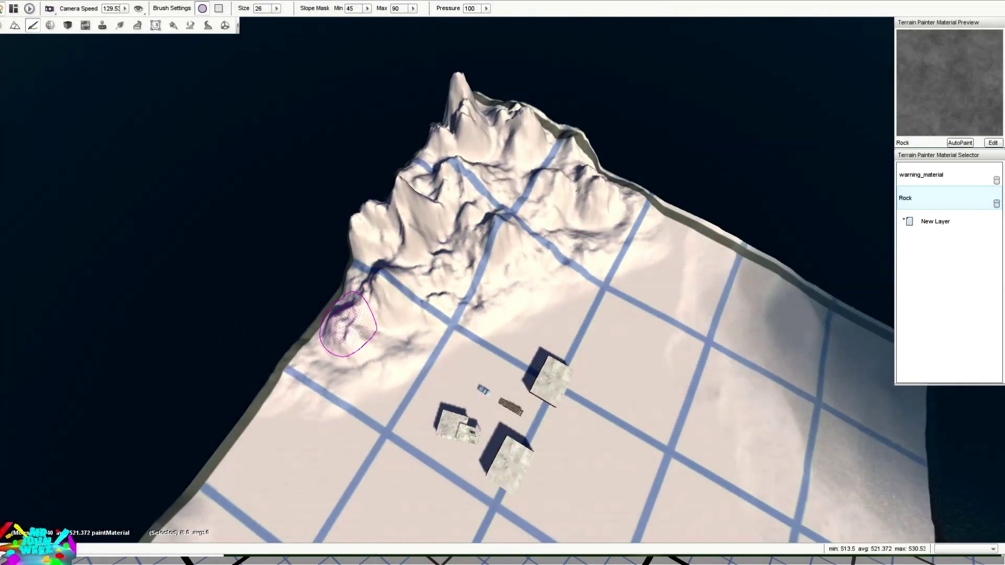
pyautogui.moveTo(349, 324); pyautogui.dragTo(332, 332)
pyautogui.moveTo(324, 368)
pyautogui.mouseDown()
pyautogui.moveTo(388, 285)
pyautogui.moveTo(521, 265)
pyautogui.moveTo(539, 225)
pyautogui.moveTo(615, 205)
pyautogui.mouseUp()
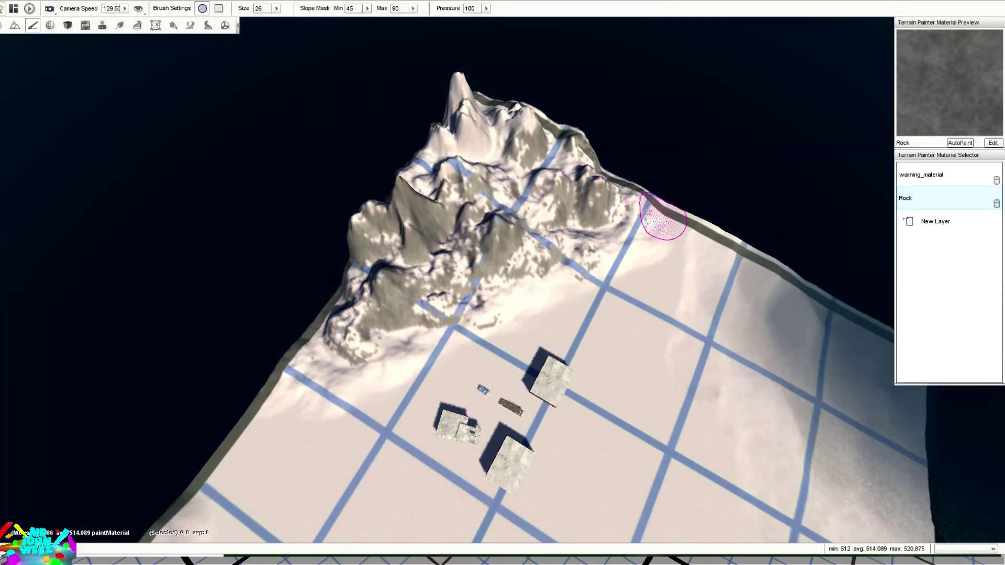
pyautogui.moveTo(434, 149); pyautogui.dragTo(561, 134)
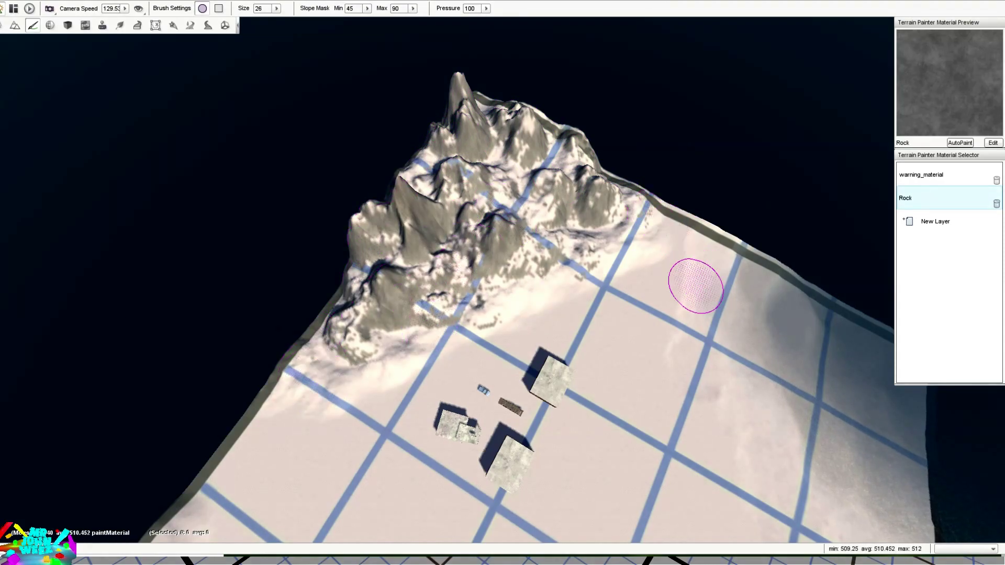
pyautogui.moveTo(696, 286)
pyautogui.mouseDown(button='right')
pyautogui.moveTo(708, 282)
pyautogui.moveTo(615, 325)
pyautogui.moveTo(484, 318)
pyautogui.moveTo(485, 418)
pyautogui.moveTo(366, 406)
pyautogui.mouseUp(button='right')
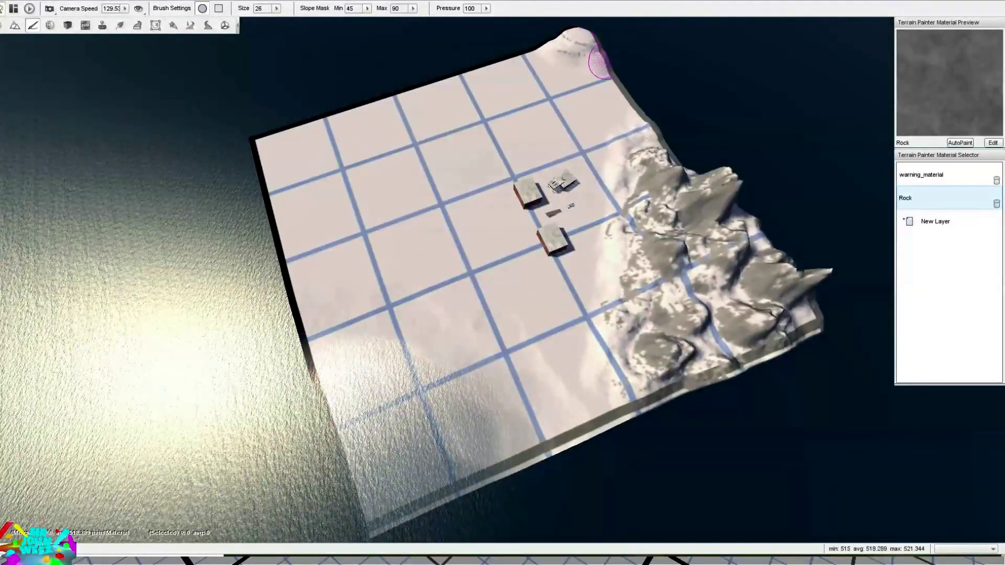
pyautogui.press('w')
pyautogui.moveTo(586, 68); pyautogui.dragTo(593, 65, button='right')
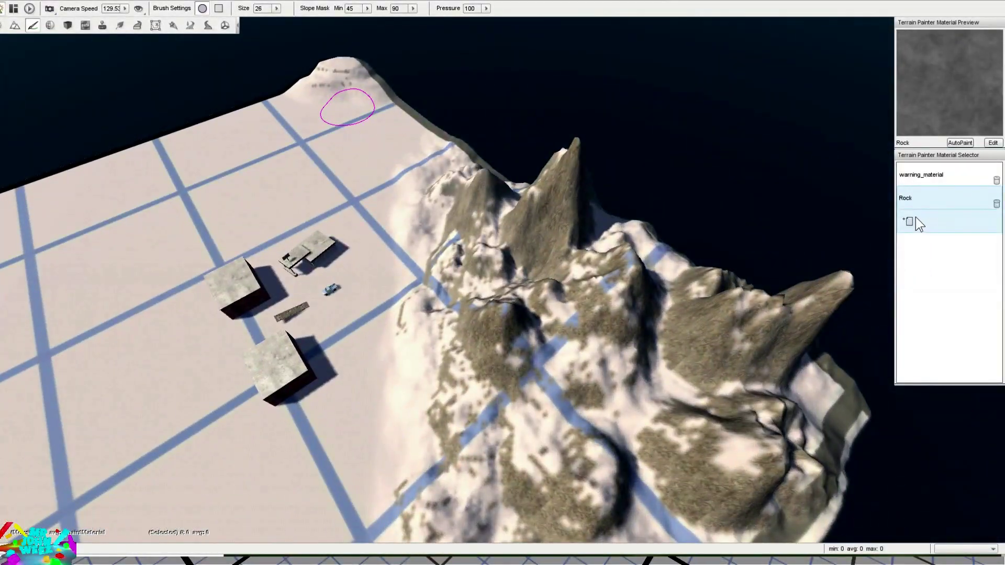
# Add a new terrain paint layer that uses the Grass2 material.
pyautogui.click(916, 217)
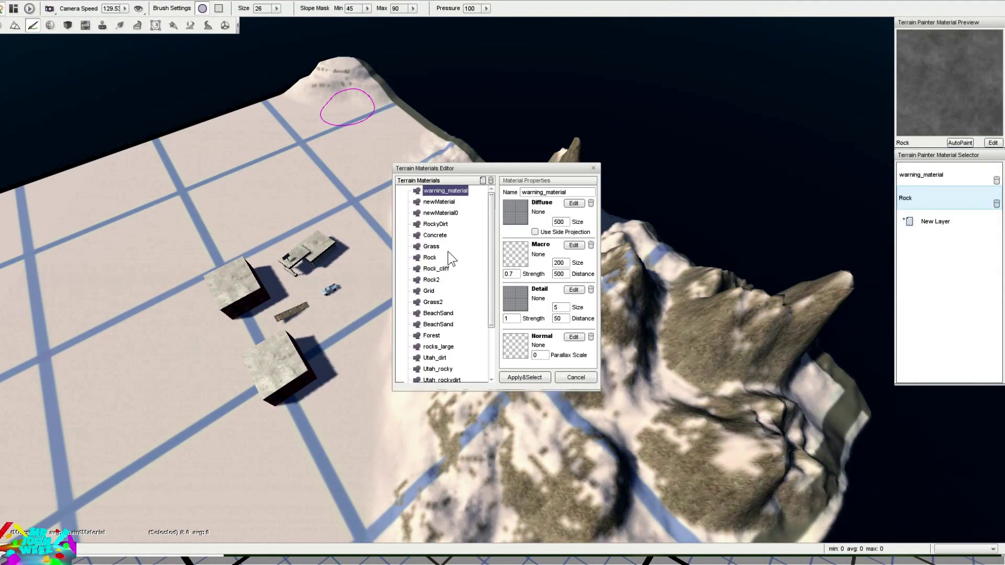
pyautogui.click(432, 246)
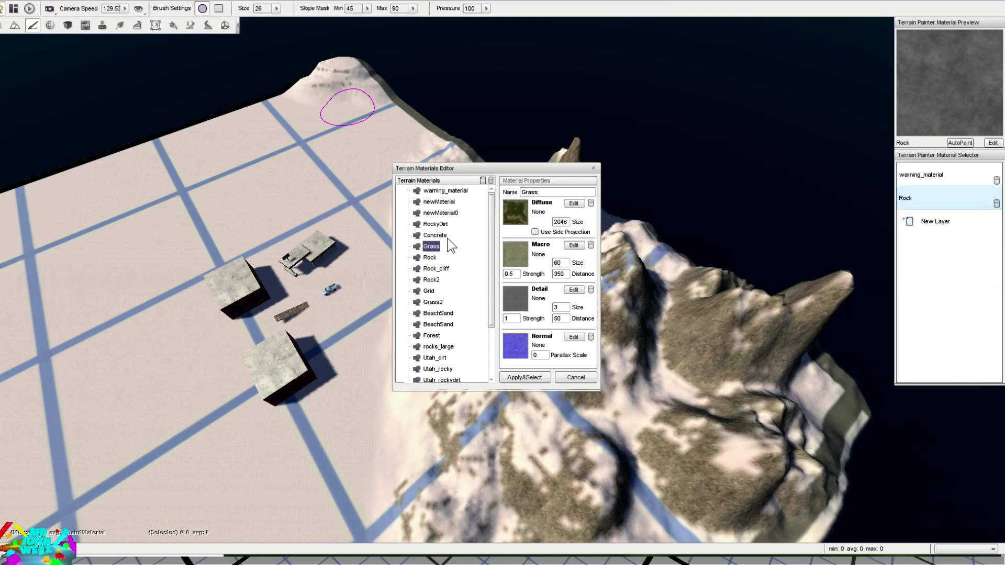
pyautogui.click(439, 236)
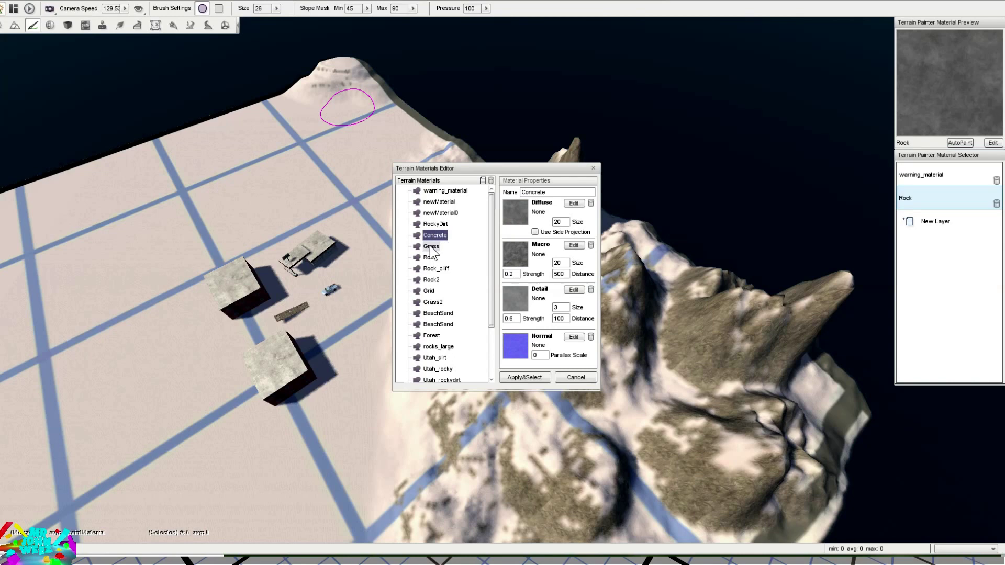
pyautogui.click(429, 247)
pyautogui.click(432, 281)
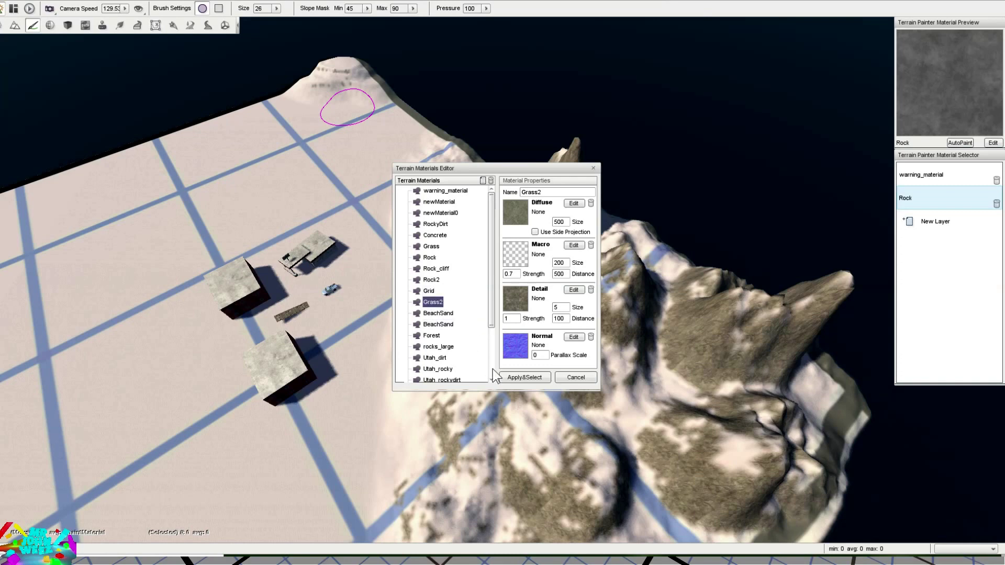
pyautogui.click(520, 378)
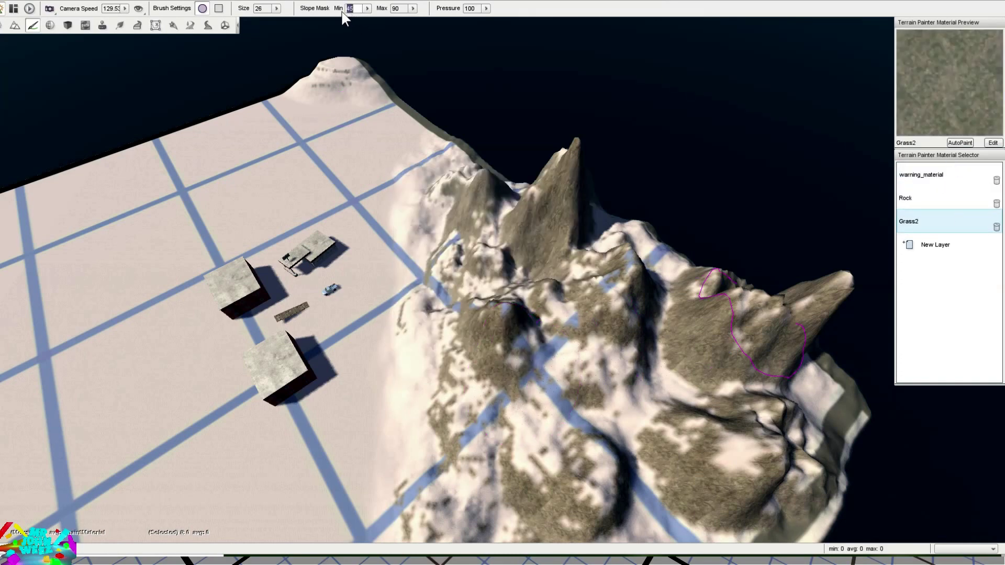
# Set the slope mask to 0–45 and paint Grass2 over the flat ground around the buildings and between the mountain peaks.
pyautogui.write('0')
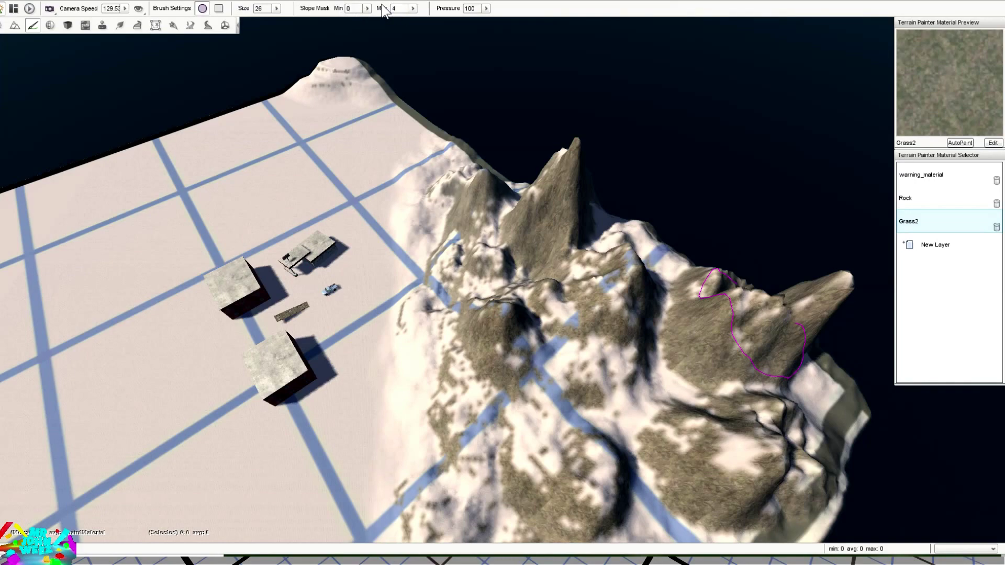
pyautogui.moveTo(488, 290); pyautogui.dragTo(456, 271)
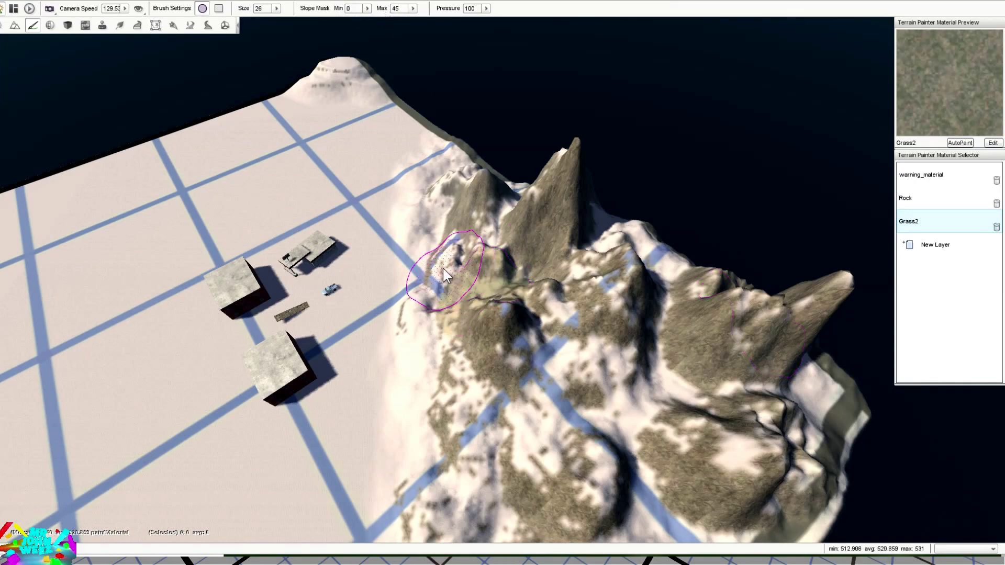
pyautogui.moveTo(457, 272)
pyautogui.mouseDown(button='right')
pyautogui.moveTo(487, 267)
pyautogui.moveTo(457, 271)
pyautogui.mouseUp(button='right')
pyautogui.moveTo(457, 271)
pyautogui.mouseDown()
pyautogui.moveTo(361, 283)
pyautogui.moveTo(370, 236)
pyautogui.moveTo(557, 137)
pyautogui.mouseUp()
pyautogui.moveTo(482, 288)
pyautogui.mouseDown()
pyautogui.moveTo(568, 386)
pyautogui.moveTo(348, 354)
pyautogui.moveTo(263, 453)
pyautogui.moveTo(162, 166)
pyautogui.moveTo(146, 321)
pyautogui.moveTo(90, 321)
pyautogui.moveTo(124, 338)
pyautogui.moveTo(92, 388)
pyautogui.mouseUp()
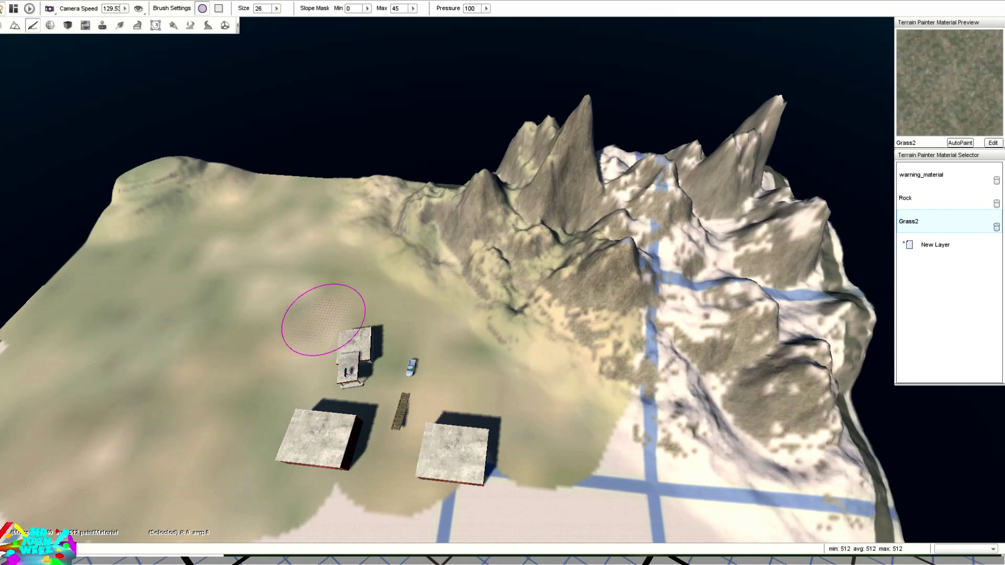
pyautogui.moveTo(324, 320)
pyautogui.mouseDown()
pyautogui.moveTo(618, 505)
pyautogui.moveTo(752, 370)
pyautogui.moveTo(696, 431)
pyautogui.moveTo(526, 323)
pyautogui.moveTo(649, 215)
pyautogui.moveTo(518, 157)
pyautogui.mouseUp()
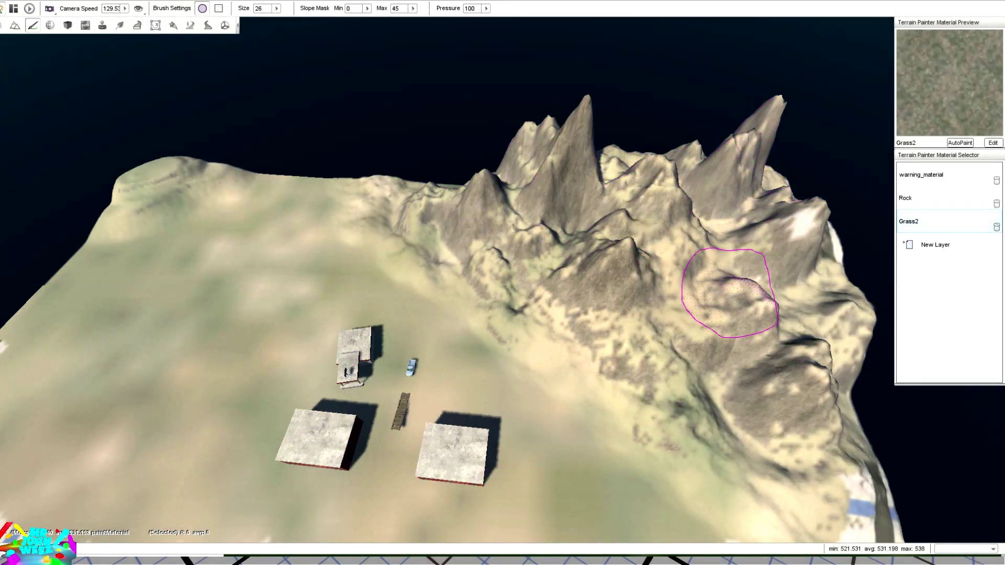
# Paint Grass2 over the remaining unpainted ground, including the lowered coast and the terrain's outer edges.
pyautogui.press('s')
pyautogui.moveTo(806, 336); pyautogui.dragTo(539, 218, button='right')
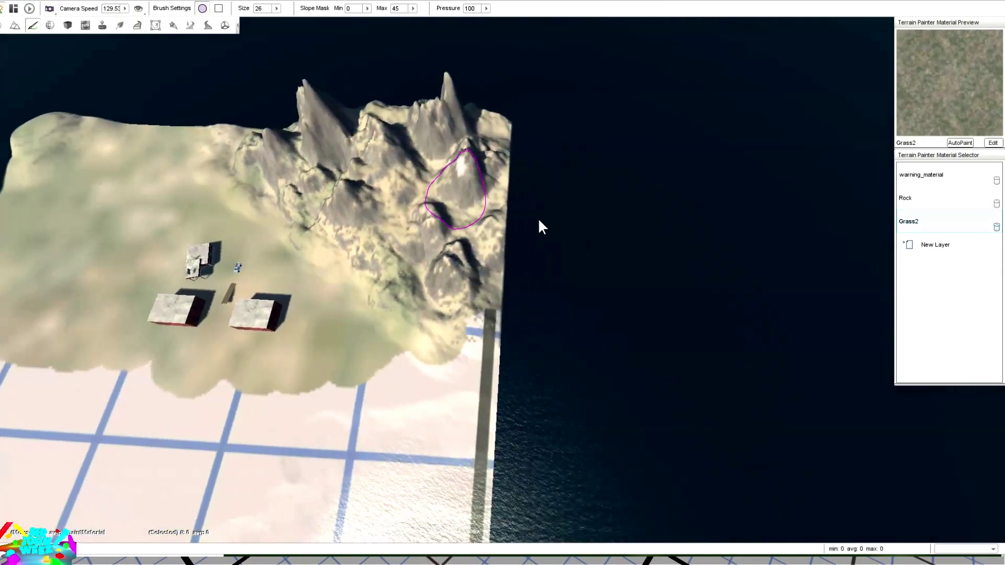
pyautogui.moveTo(397, 433); pyautogui.dragTo(419, 337)
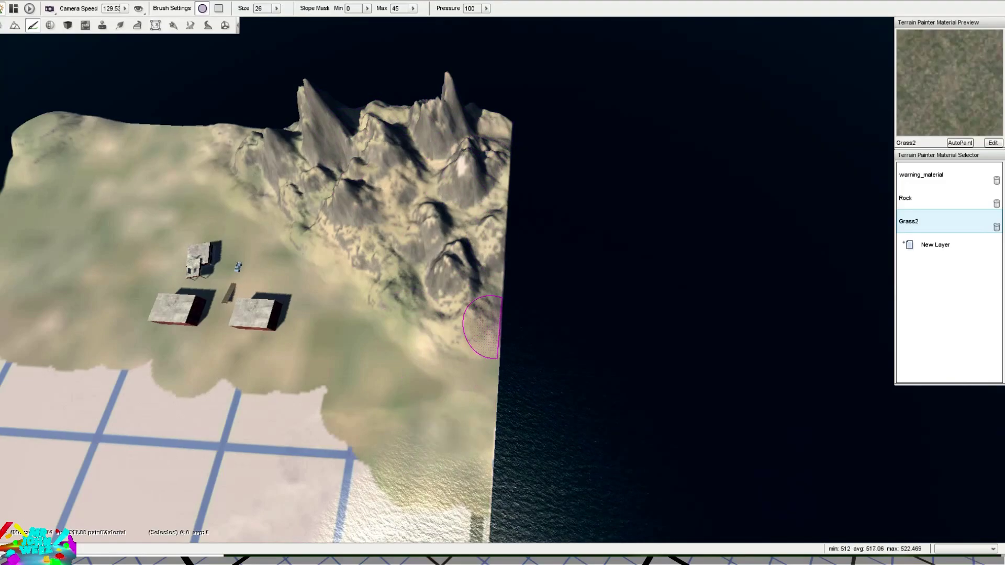
pyautogui.moveTo(478, 325); pyautogui.dragTo(490, 281, button='right')
pyautogui.moveTo(490, 280)
pyautogui.mouseDown()
pyautogui.moveTo(451, 293)
pyautogui.moveTo(399, 213)
pyautogui.moveTo(438, 161)
pyautogui.moveTo(410, 161)
pyautogui.moveTo(511, 63)
pyautogui.moveTo(446, 218)
pyautogui.moveTo(534, 143)
pyautogui.moveTo(594, 257)
pyautogui.moveTo(617, 274)
pyautogui.moveTo(529, 121)
pyautogui.moveTo(437, 38)
pyautogui.moveTo(459, 39)
pyautogui.moveTo(465, 108)
pyautogui.moveTo(704, 57)
pyautogui.moveTo(820, 183)
pyautogui.mouseUp()
pyautogui.press('w')
pyautogui.moveTo(697, 230); pyautogui.dragTo(603, 220, button='right')
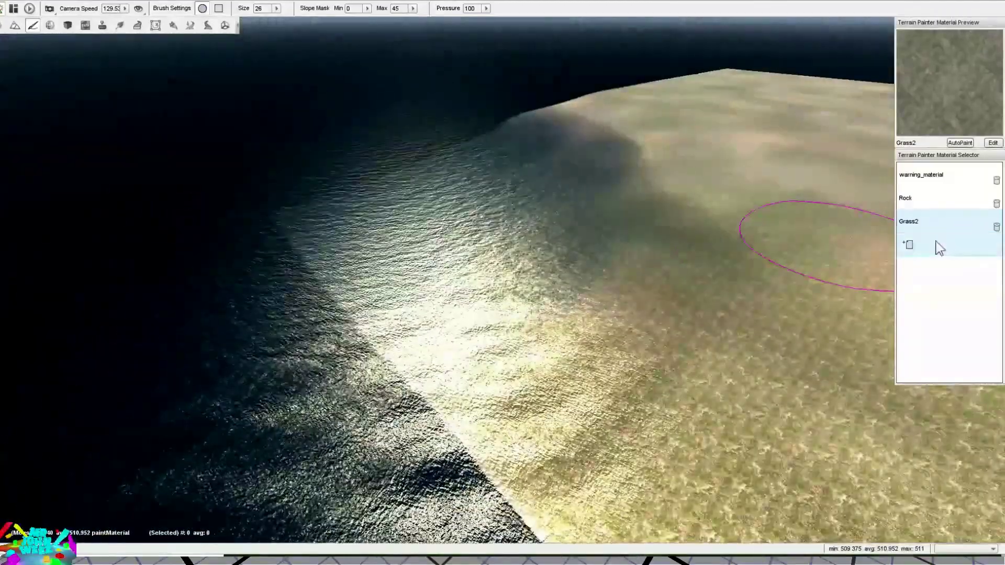
# Add a new terrain paint layer that uses the BeachSand material.
pyautogui.click(936, 245)
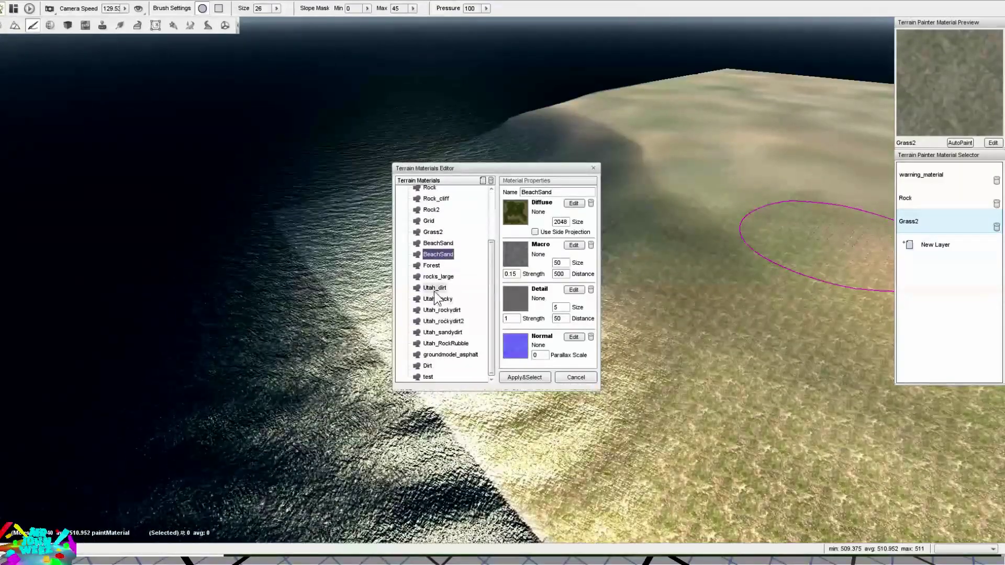
pyautogui.click(443, 321)
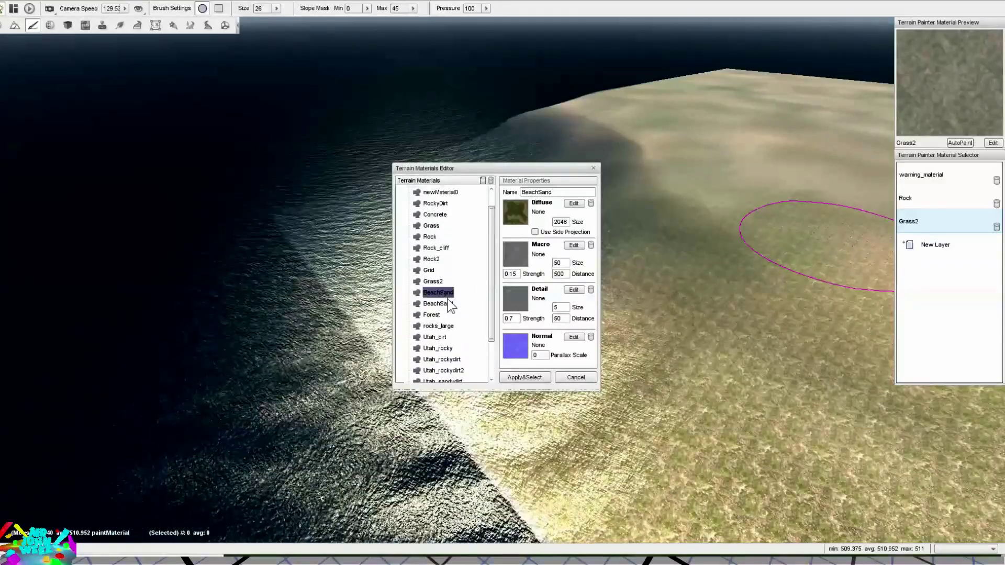
pyautogui.click(525, 378)
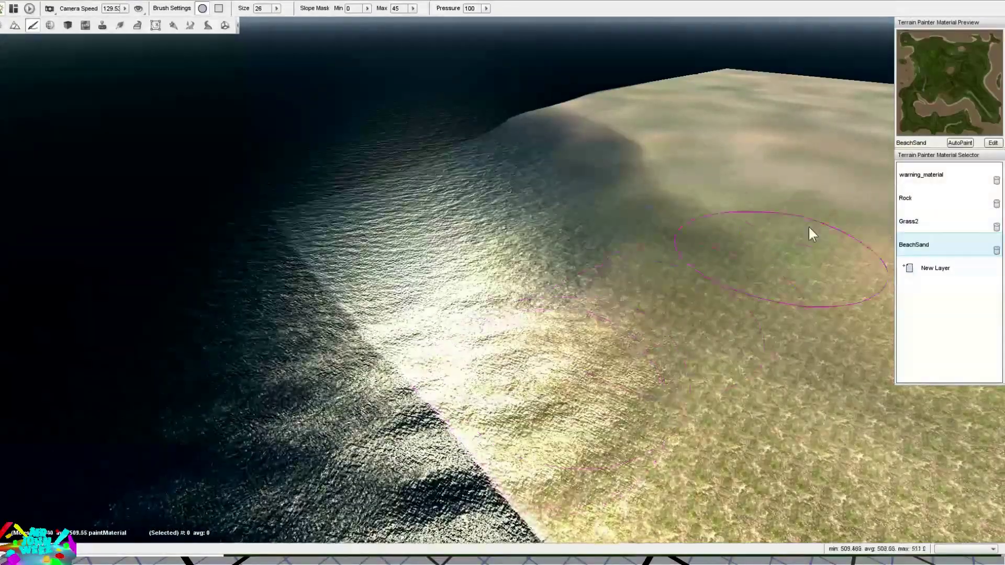
# Paint BeachSand over the lowered coast, from the underwater corner up to the edge of the grass.
pyautogui.moveTo(542, 207)
pyautogui.mouseDown(button='right')
pyautogui.moveTo(650, 251)
pyautogui.moveTo(603, 257)
pyautogui.mouseUp(button='right')
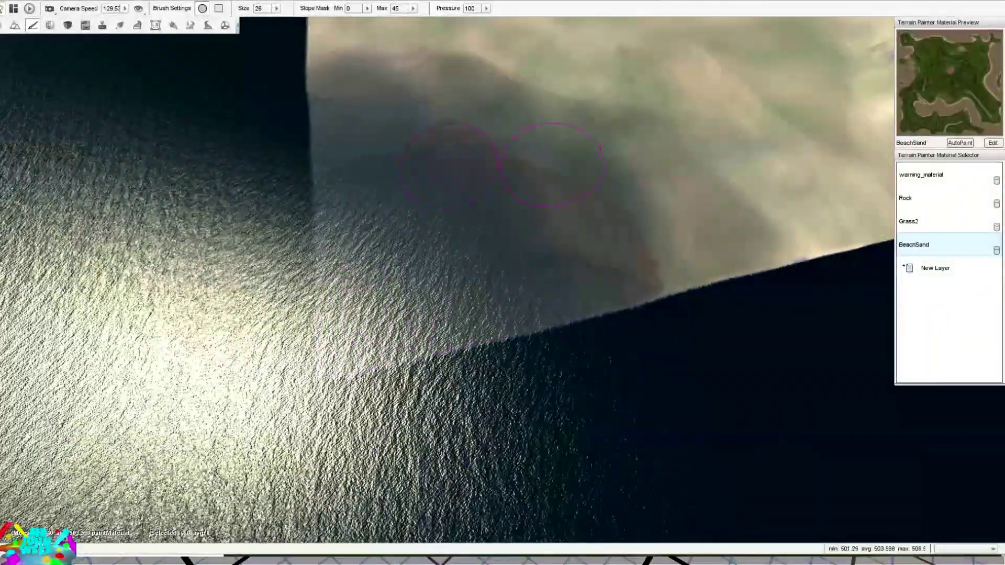
pyautogui.moveTo(553, 165); pyautogui.dragTo(699, 270)
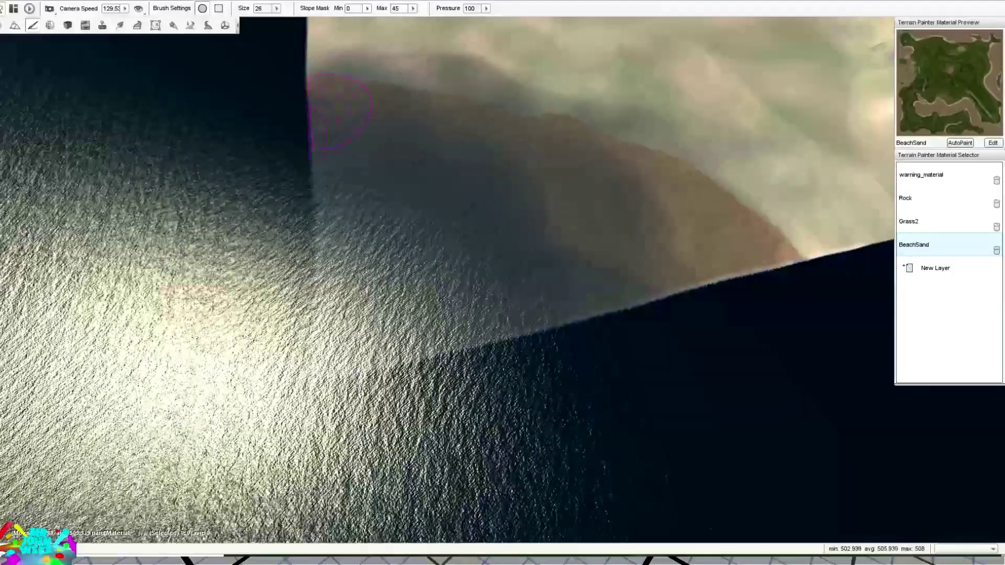
pyautogui.press('w')
pyautogui.moveTo(720, 202); pyautogui.dragTo(723, 58, button='right')
pyautogui.press('s')
pyautogui.press('w')
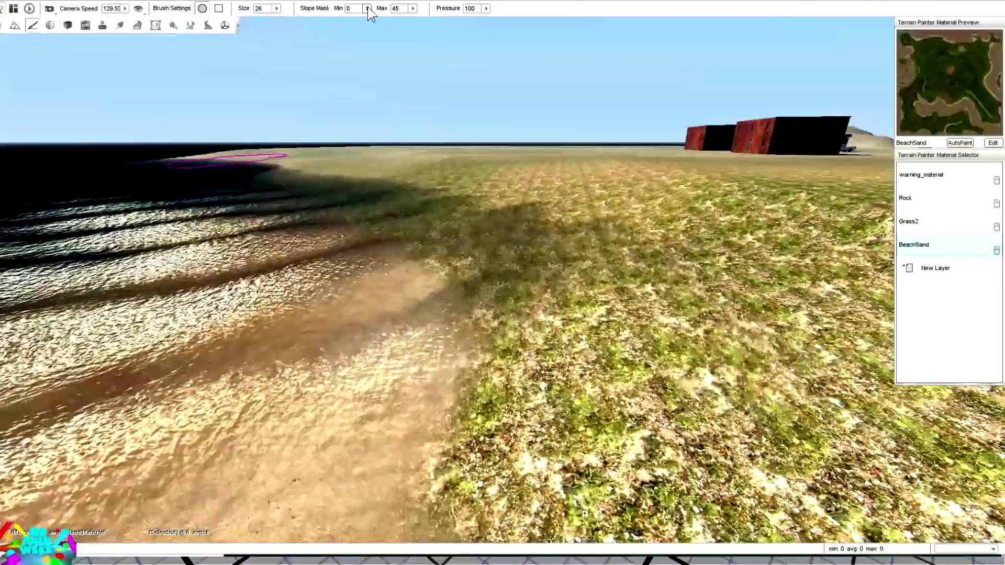
# Try painting BeachSand along the grass edge of the shore with the slope mask maximum at 4, and undo the stroke.
pyautogui.click(413, 10)
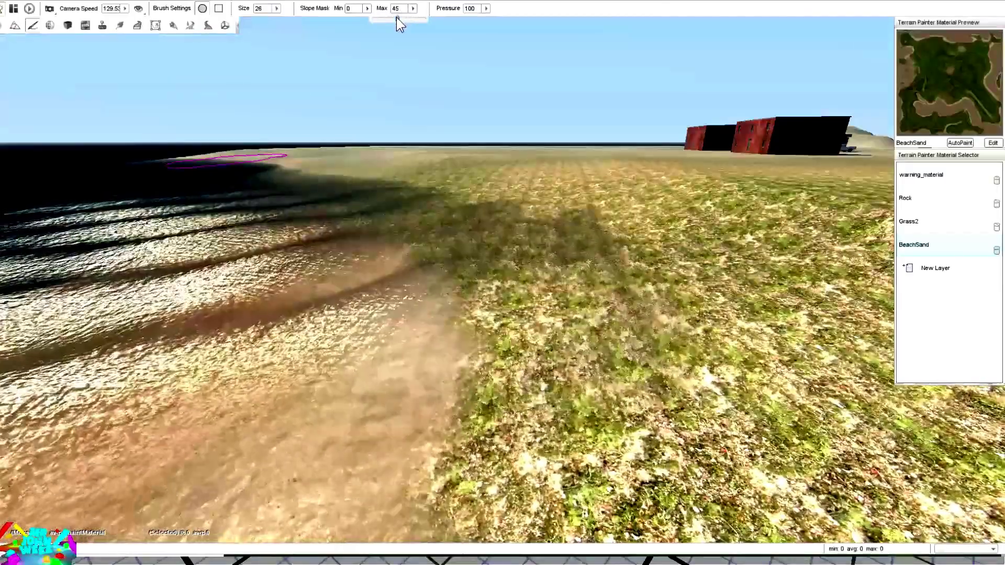
pyautogui.moveTo(398, 9); pyautogui.dragTo(392, 10)
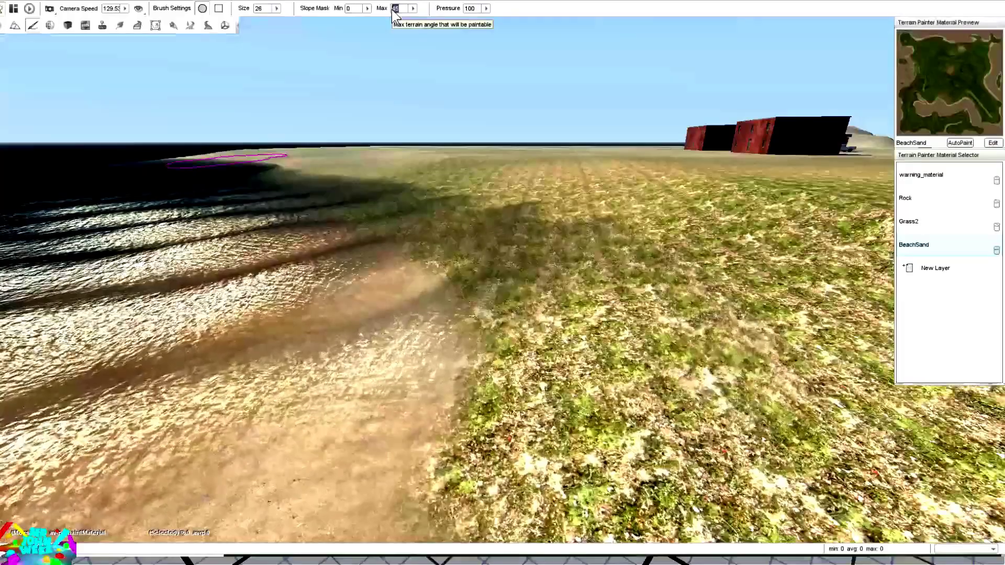
pyautogui.write('3')
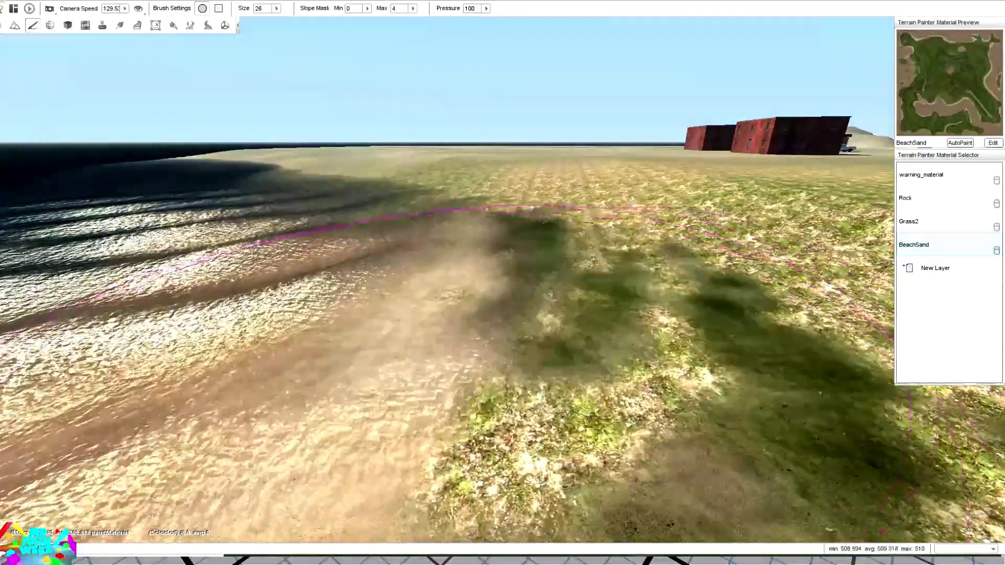
pyautogui.moveTo(364, 314)
pyautogui.mouseDown(button='right')
pyautogui.moveTo(471, 366)
pyautogui.moveTo(523, 367)
pyautogui.mouseUp(button='right')
pyautogui.press('s')
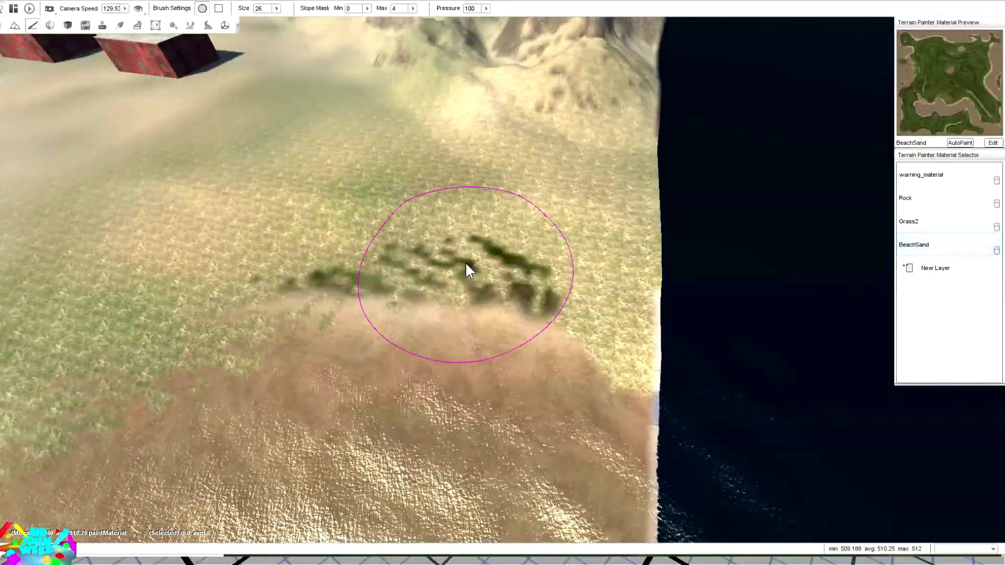
pyautogui.hotkey('ctrl', 'z')
pyautogui.moveTo(458, 322); pyautogui.dragTo(474, 347, button='right')
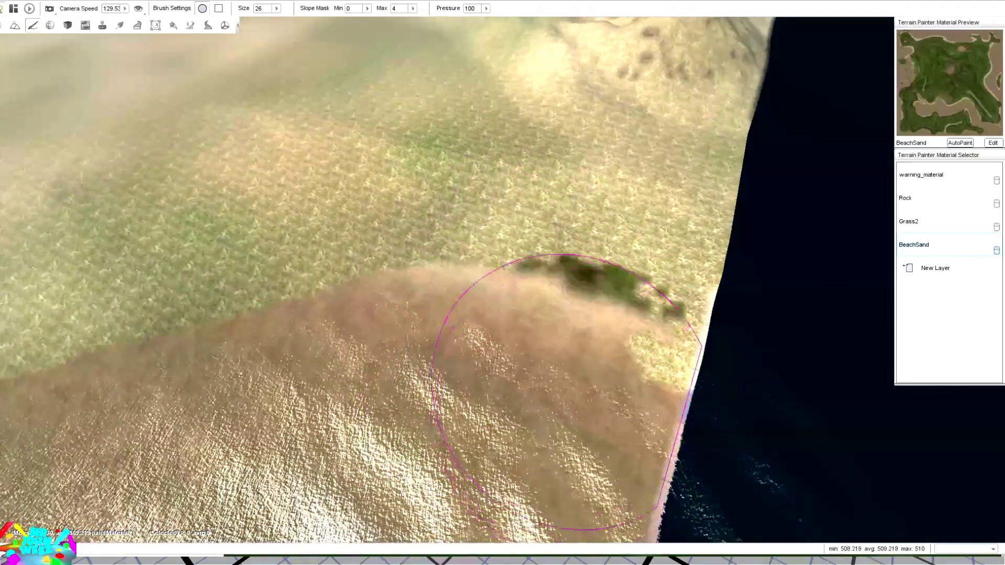
pyautogui.moveTo(385, 270); pyautogui.dragTo(362, 251, button='right')
pyautogui.press('d')
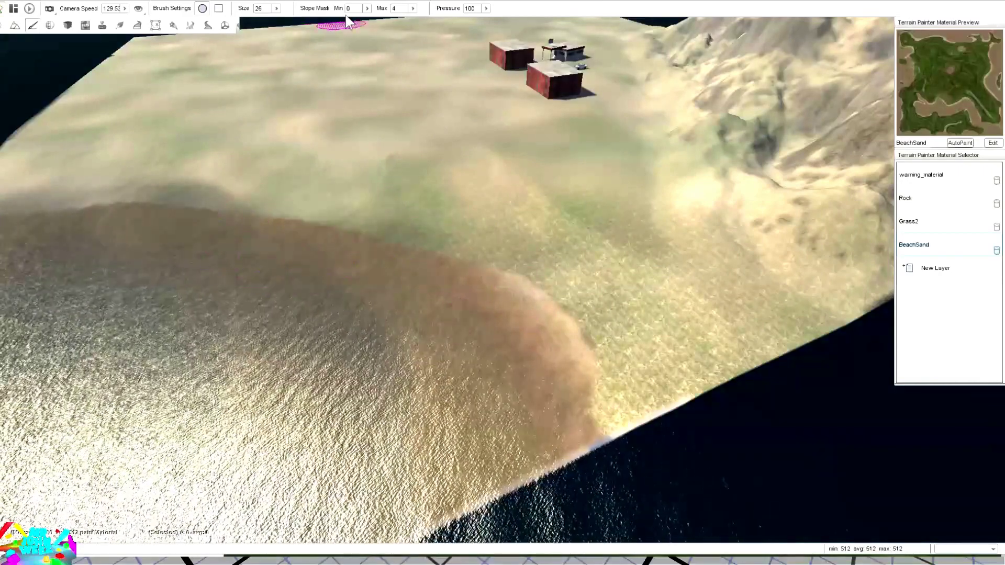
# Set the slope mask maximum to 90 and paint BeachSand along the border between the shore and the grass.
pyautogui.moveTo(399, 8); pyautogui.dragTo(388, 9)
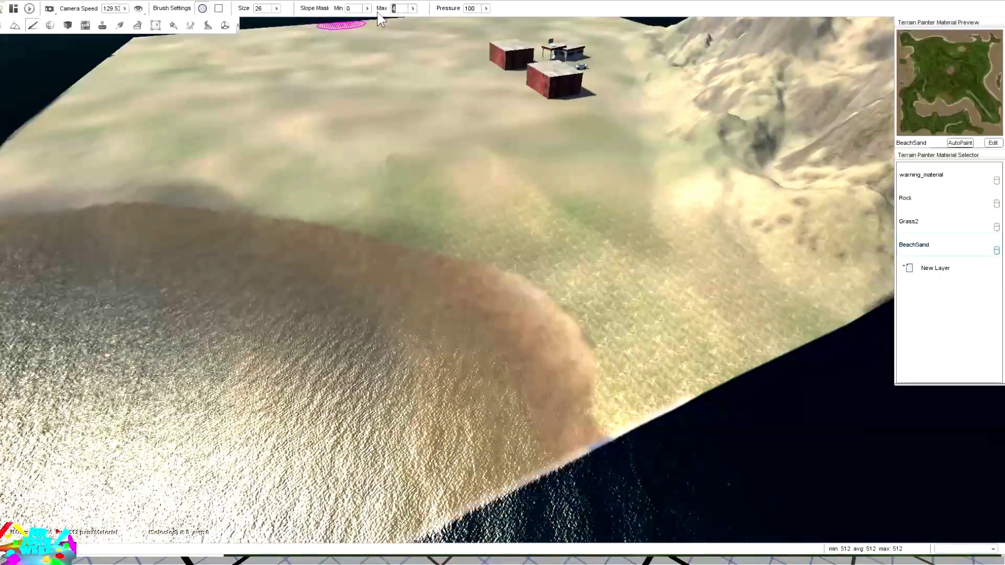
pyautogui.write('90')
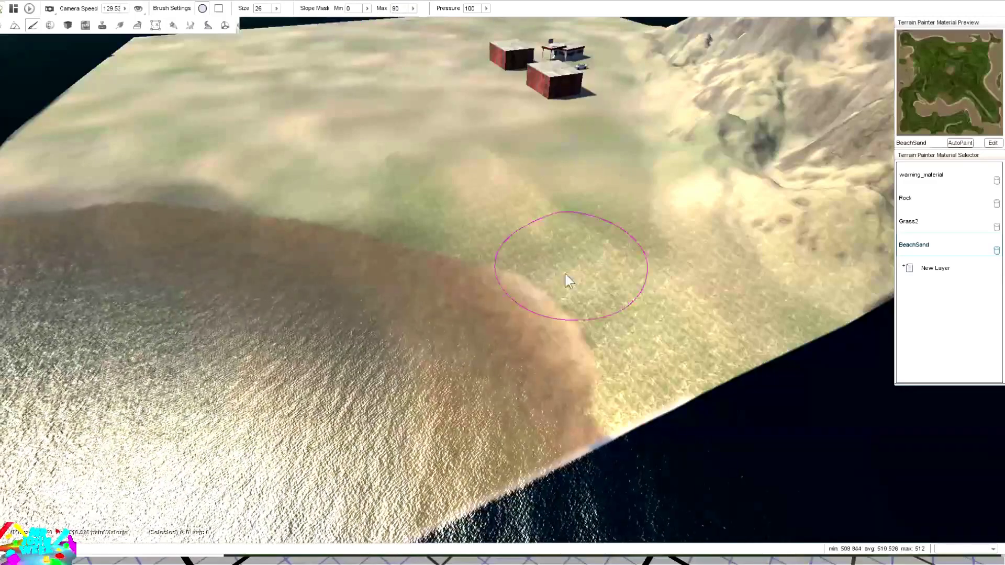
pyautogui.moveTo(408, 290)
pyautogui.mouseDown()
pyautogui.moveTo(545, 373)
pyautogui.moveTo(550, 401)
pyautogui.moveTo(404, 246)
pyautogui.moveTo(293, 230)
pyautogui.moveTo(21, 225)
pyautogui.mouseUp()
pyautogui.moveTo(327, 285)
pyautogui.mouseDown(button='right')
pyautogui.moveTo(450, 293)
pyautogui.moveTo(458, 225)
pyautogui.moveTo(576, 288)
pyautogui.moveTo(586, 251)
pyautogui.moveTo(524, 199)
pyautogui.moveTo(513, 157)
pyautogui.moveTo(591, 152)
pyautogui.moveTo(733, 272)
pyautogui.mouseUp(button='right')
pyautogui.press('w')
pyautogui.press('a')
pyautogui.press('d')
pyautogui.moveTo(603, 398)
pyautogui.mouseDown(button='right')
pyautogui.moveTo(471, 377)
pyautogui.moveTo(466, 366)
pyautogui.mouseUp(button='right')
pyautogui.press('s')
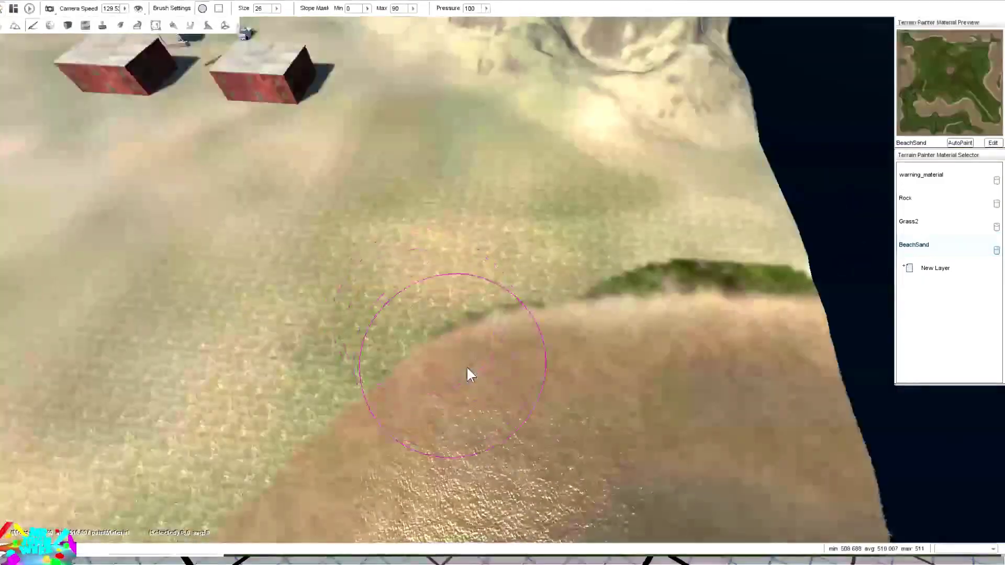
# Try widening the BeachSand area farther inland across the coastal corner, and undo the last three strokes.
pyautogui.moveTo(586, 367); pyautogui.dragTo(411, 359)
pyautogui.press('s')
pyautogui.moveTo(210, 500); pyautogui.dragTo(73, 495, button='right')
pyautogui.moveTo(628, 361)
pyautogui.mouseDown()
pyautogui.moveTo(284, 449)
pyautogui.moveTo(592, 271)
pyautogui.mouseUp()
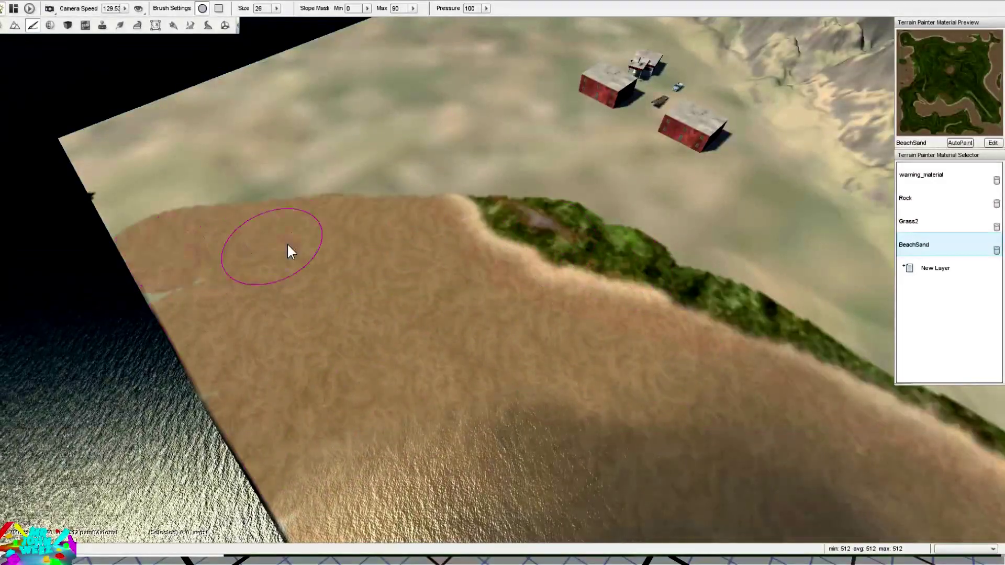
pyautogui.press('d')
pyautogui.moveTo(374, 252)
pyautogui.mouseDown(button='right')
pyautogui.moveTo(293, 257)
pyautogui.moveTo(226, 238)
pyautogui.moveTo(233, 243)
pyautogui.mouseUp(button='right')
pyautogui.press('s')
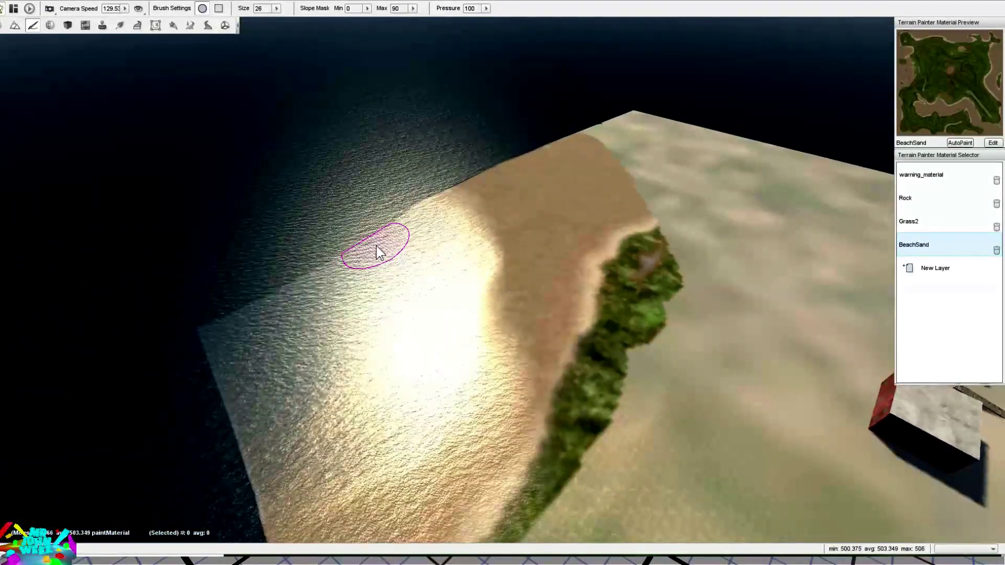
pyautogui.hotkey('ctrl', 'z')
pyautogui.hotkey('ctrl', 'z')
pyautogui.hotkey('ctrl', 'z')
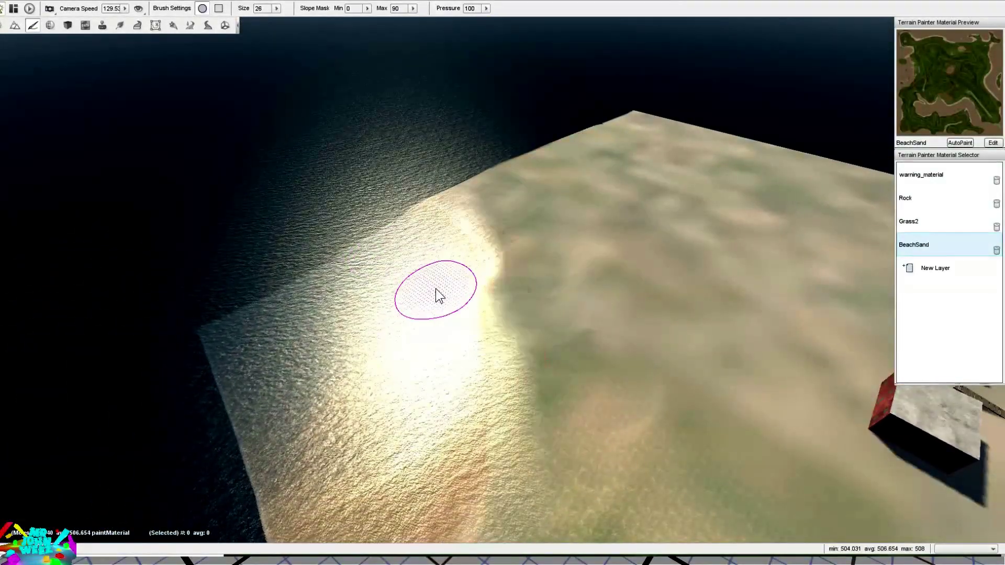
# Repaint BeachSand along the waterline of the lowered coast, following the curve of the shore.
pyautogui.moveTo(443, 208)
pyautogui.mouseDown()
pyautogui.moveTo(465, 232)
pyautogui.moveTo(487, 453)
pyautogui.mouseUp()
pyautogui.press('s')
pyautogui.moveTo(487, 454)
pyautogui.mouseDown(button='right')
pyautogui.moveTo(602, 349)
pyautogui.moveTo(717, 314)
pyautogui.mouseUp(button='right')
pyautogui.press('w')
pyautogui.press('a')
pyautogui.press('s')
pyautogui.moveTo(574, 356)
pyautogui.mouseDown(button='right')
pyautogui.moveTo(566, 341)
pyautogui.moveTo(582, 309)
pyautogui.moveTo(644, 359)
pyautogui.moveTo(586, 361)
pyautogui.moveTo(649, 362)
pyautogui.moveTo(571, 360)
pyautogui.moveTo(618, 326)
pyautogui.mouseUp(button='right')
# Examine the painted terrain around the buildings, the mountains and the coast from several viewpoints.
pyautogui.press('a')
pyautogui.press('a')
pyautogui.press('w')
pyautogui.press('w')
pyautogui.press('s')
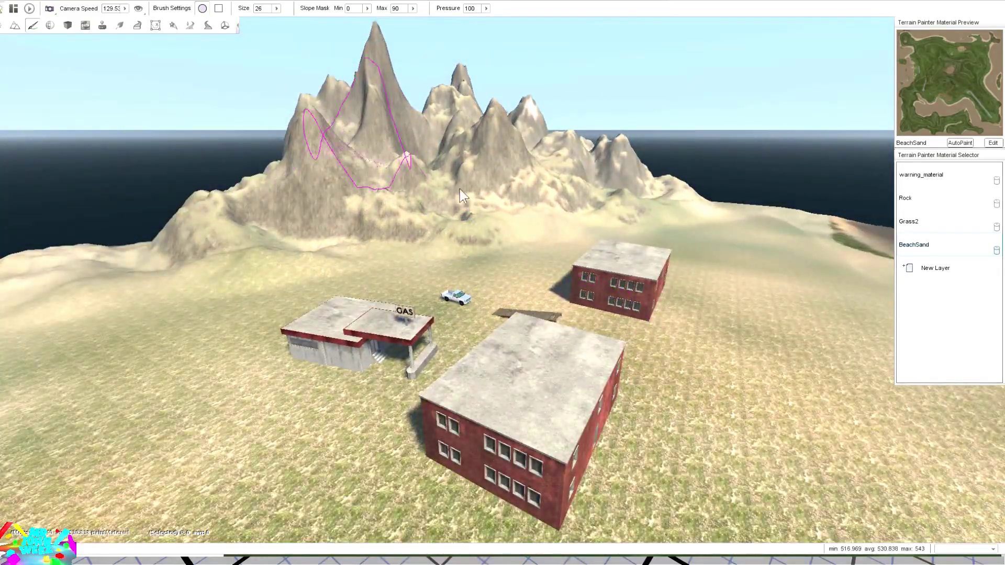
pyautogui.press('w')
pyautogui.press('s')
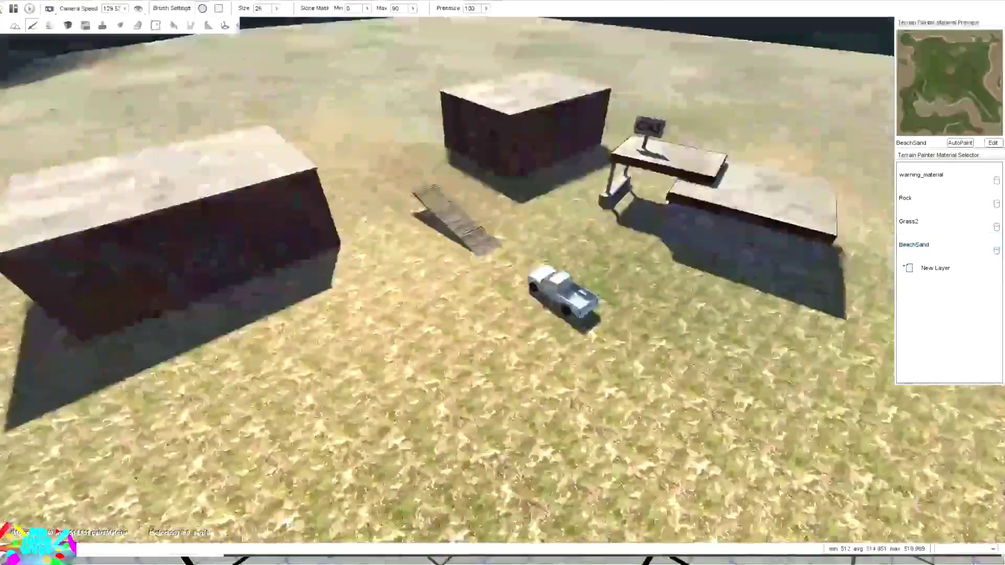
pyautogui.press('w')
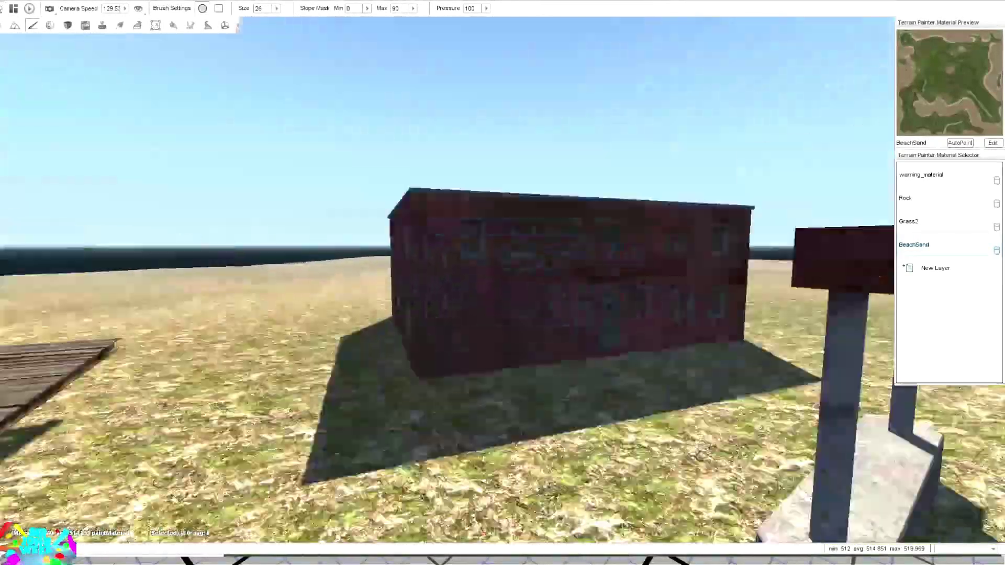
pyautogui.press('w')
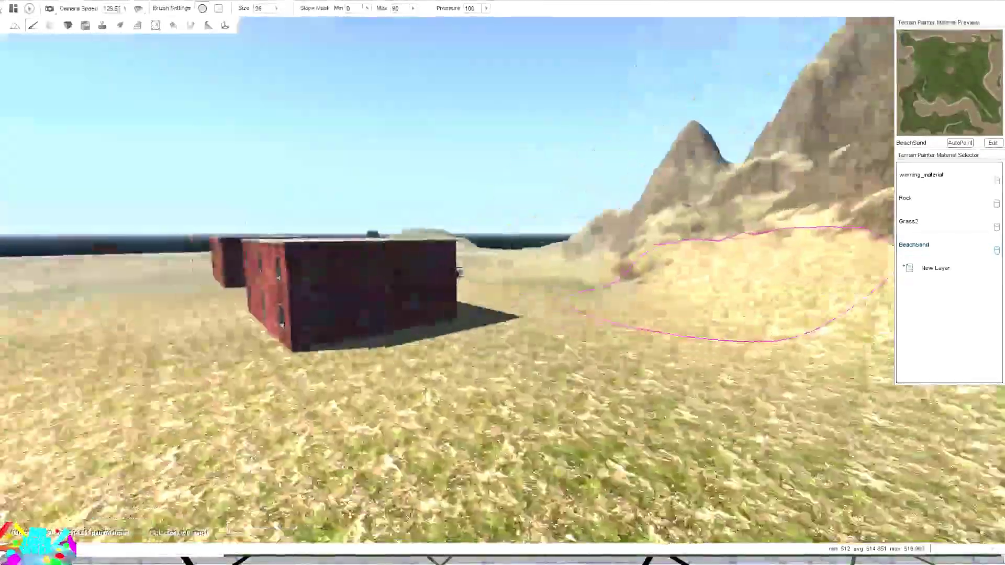